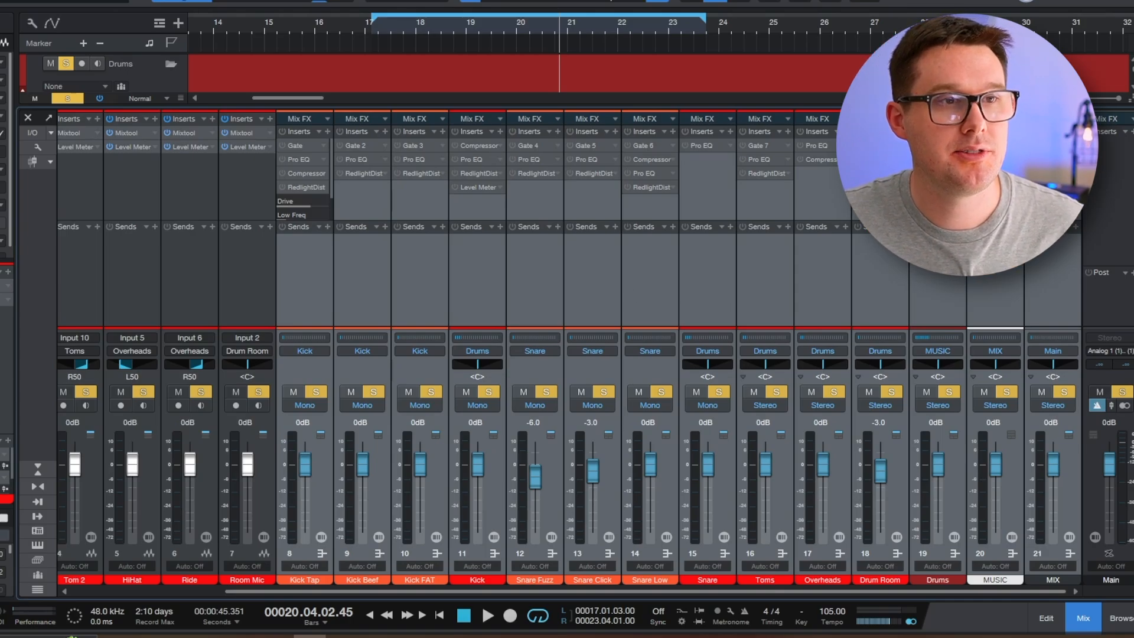
Play the soloed drums from the loop start near bar 17, first with the bus effects bypassed and again with them active
{"action": "left_click", "coordinate": [371, 37]}
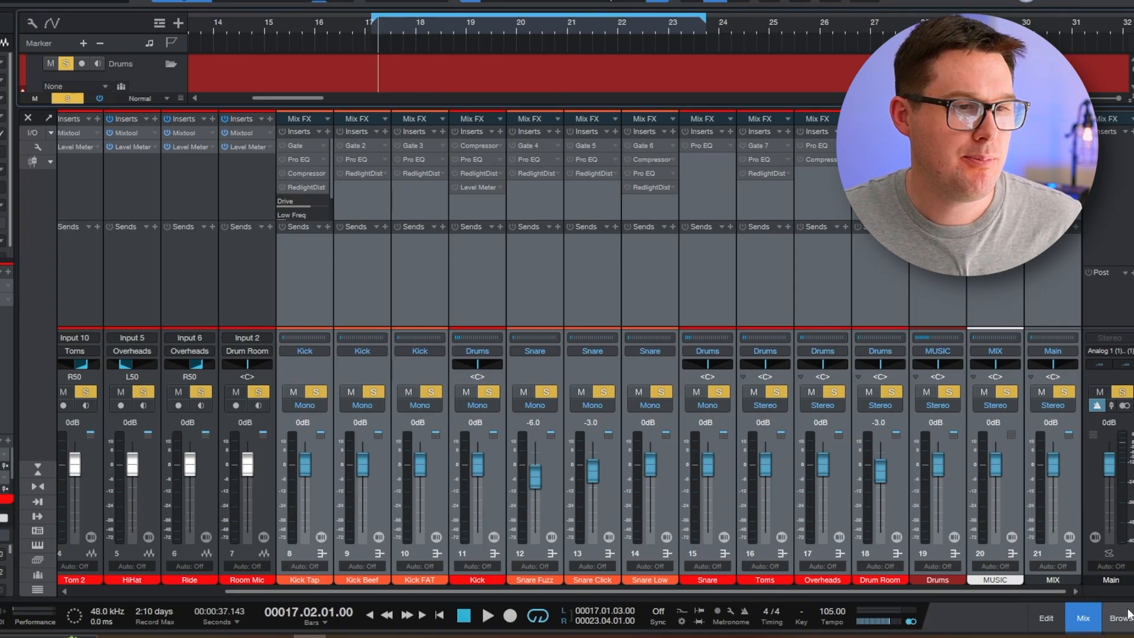
{"action": "left_click", "coordinate": [1084, 620]}
{"action": "left_click", "coordinate": [1084, 620]}
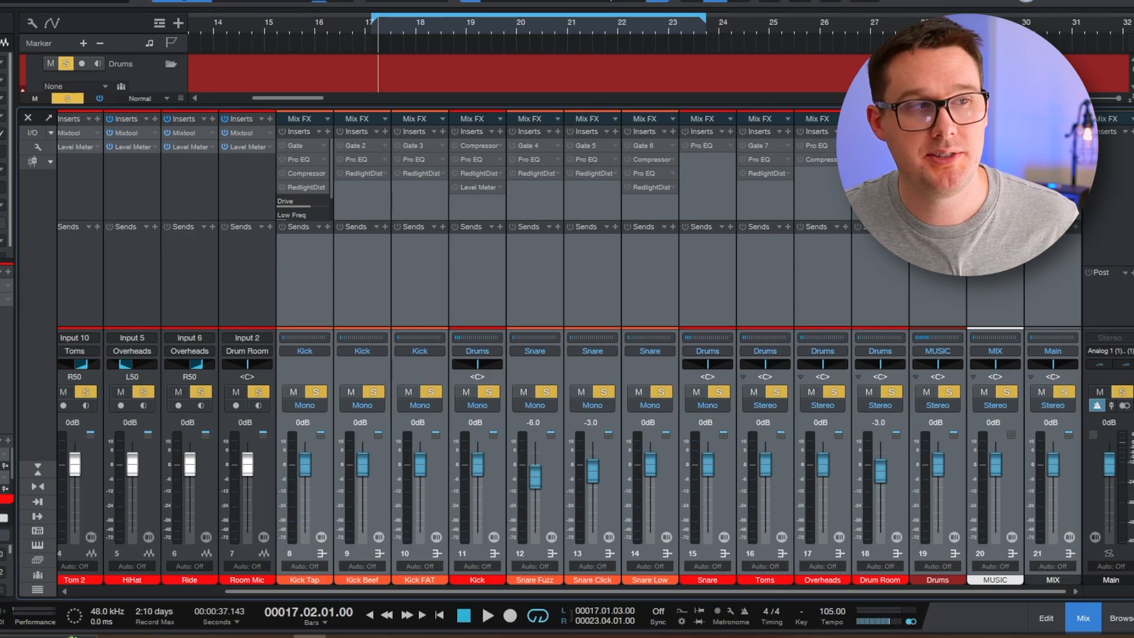
{"action": "key", "text": "space"}
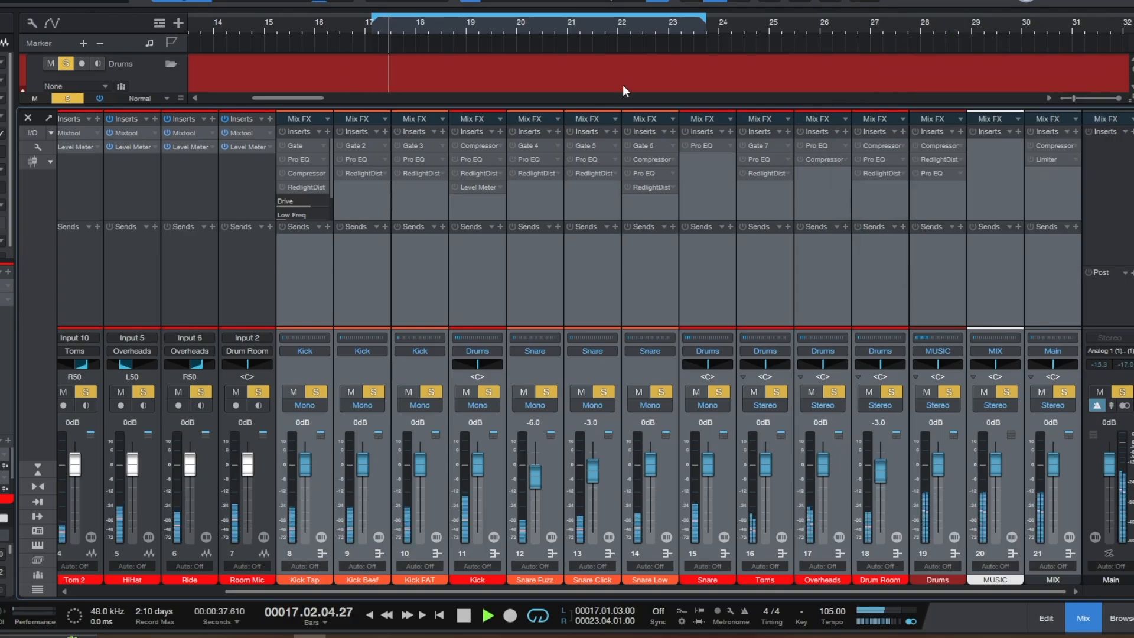
{"action": "key", "text": "space"}
{"action": "left_click", "coordinate": [379, 28]}
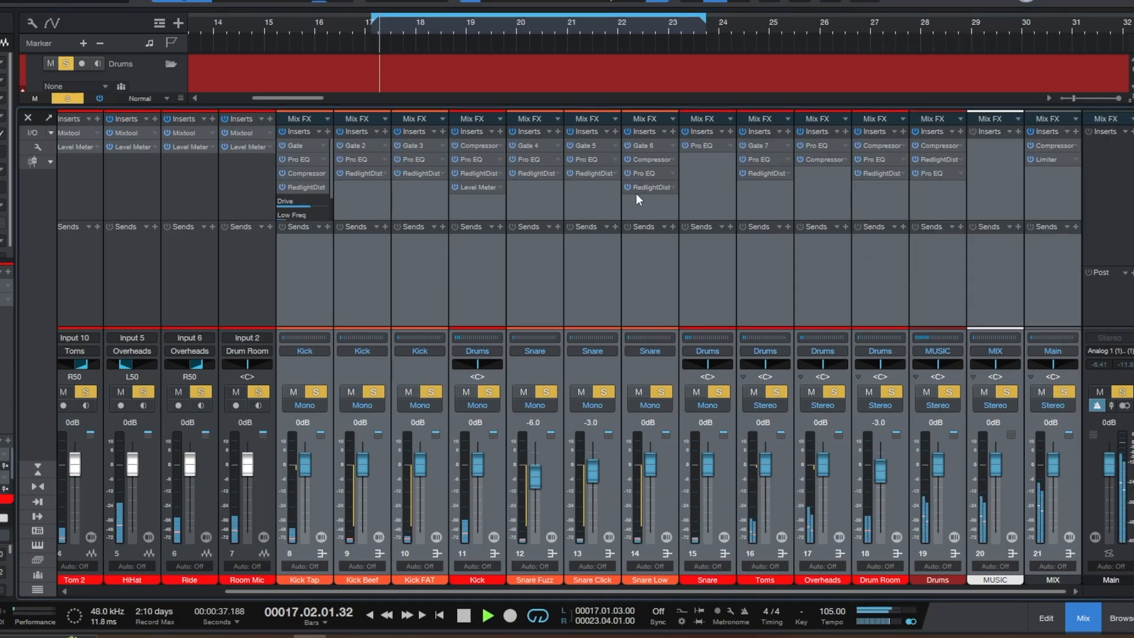
{"action": "key", "text": "space"}
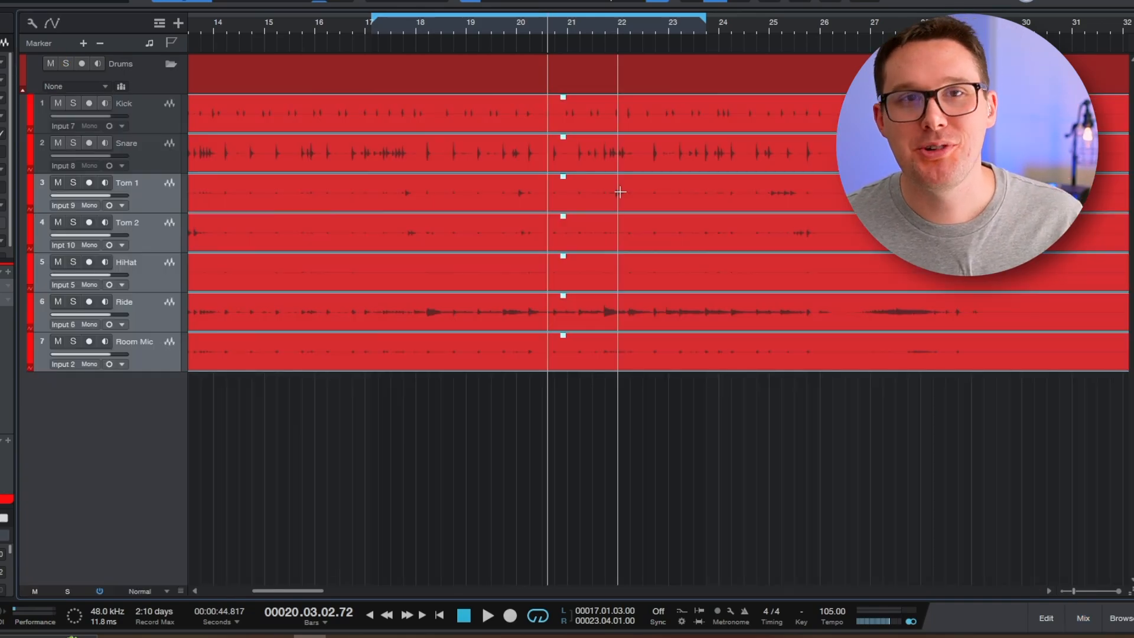
Show the mixer with the Kick track selected and inspect its output destinations and channel options for adding a bus
{"action": "left_click", "coordinate": [166, 111]}
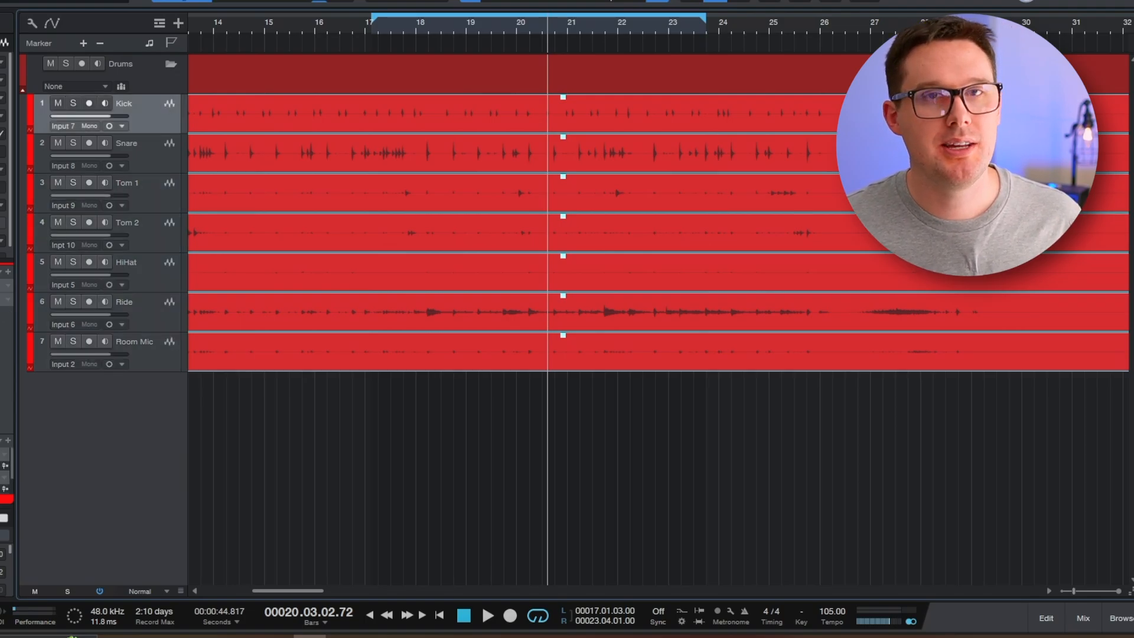
{"action": "left_click", "coordinate": [1089, 612]}
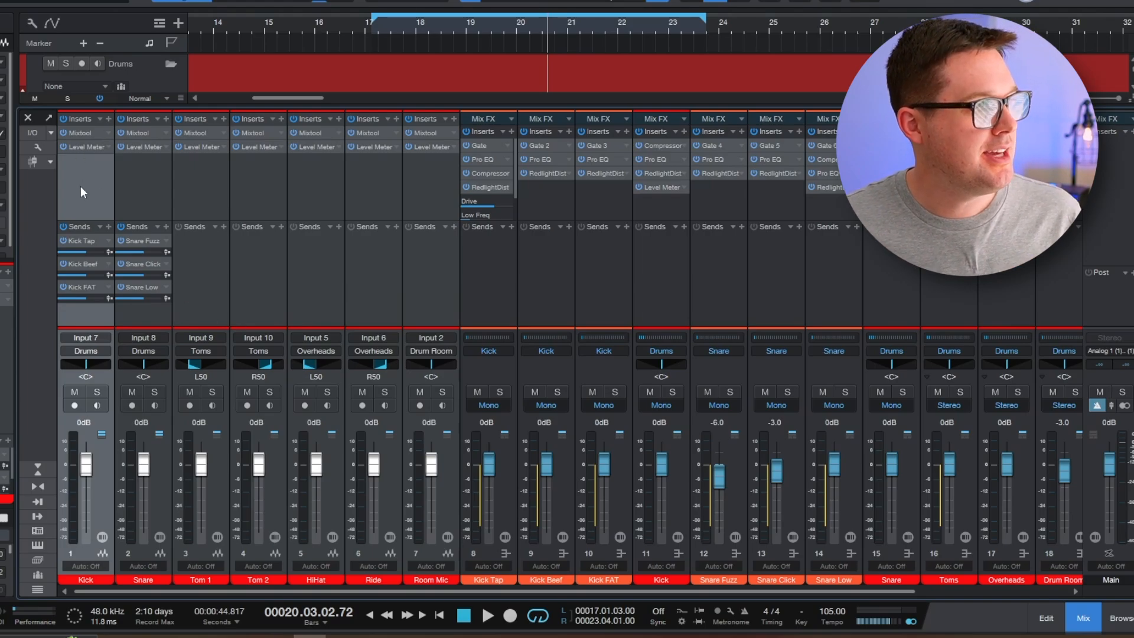
{"action": "left_click", "coordinate": [98, 353]}
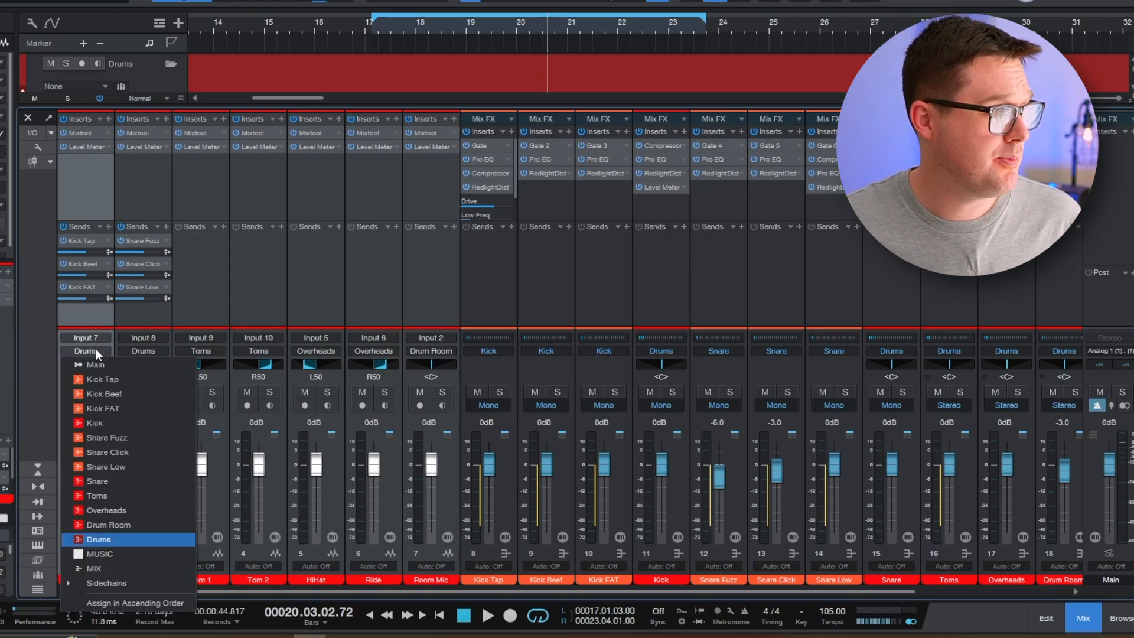
{"action": "left_click", "coordinate": [217, 238]}
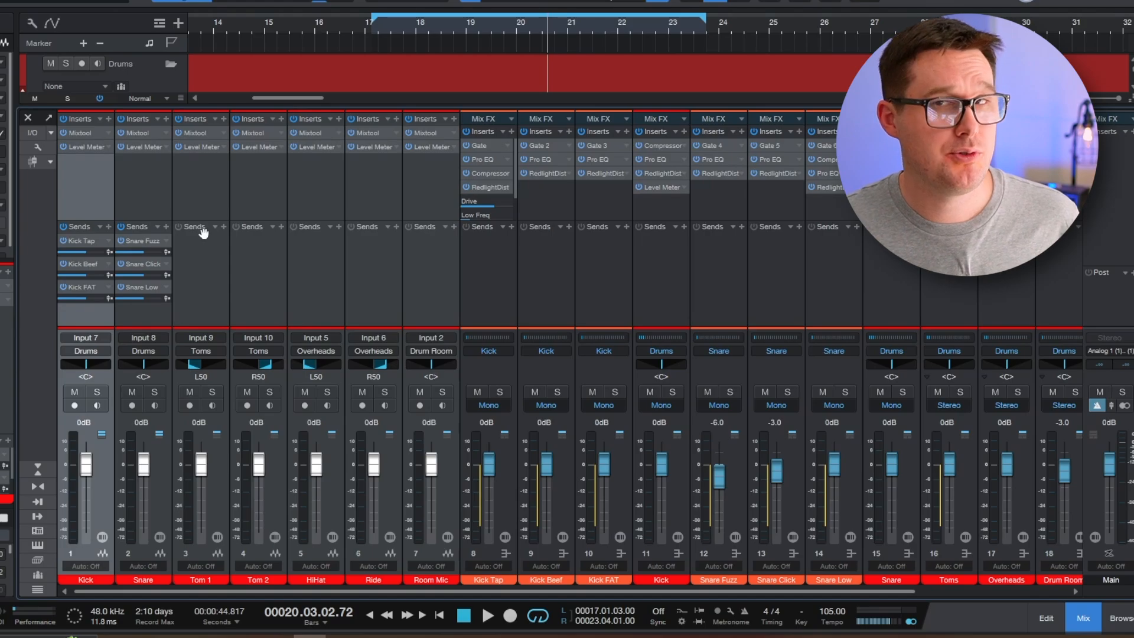
{"action": "right_click", "coordinate": [75, 196]}
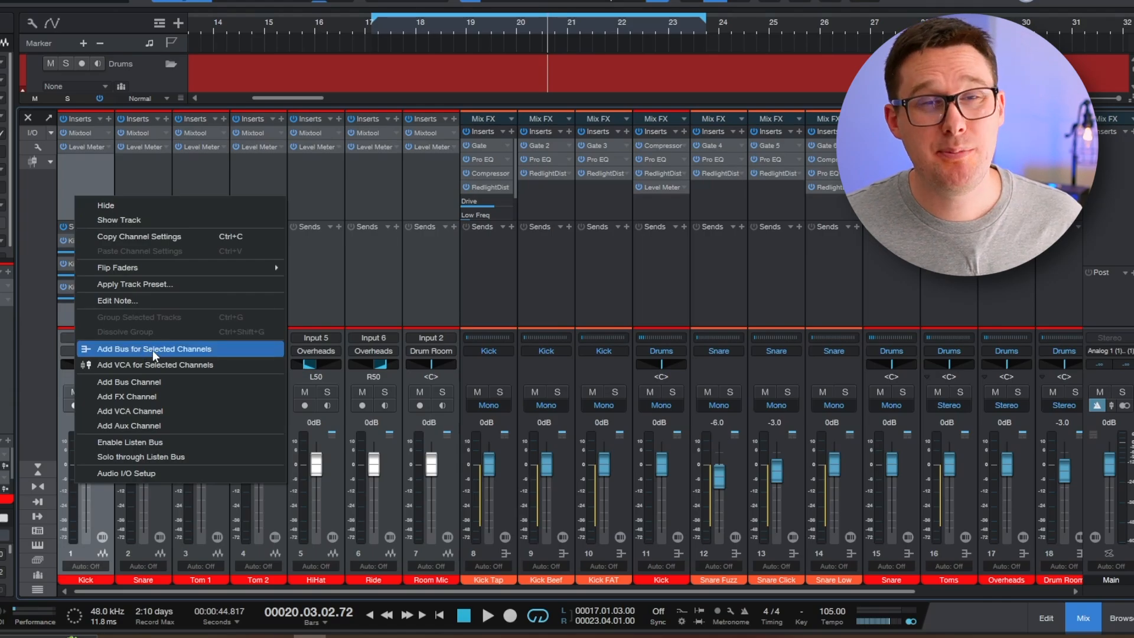
{"action": "left_click", "coordinate": [327, 201]}
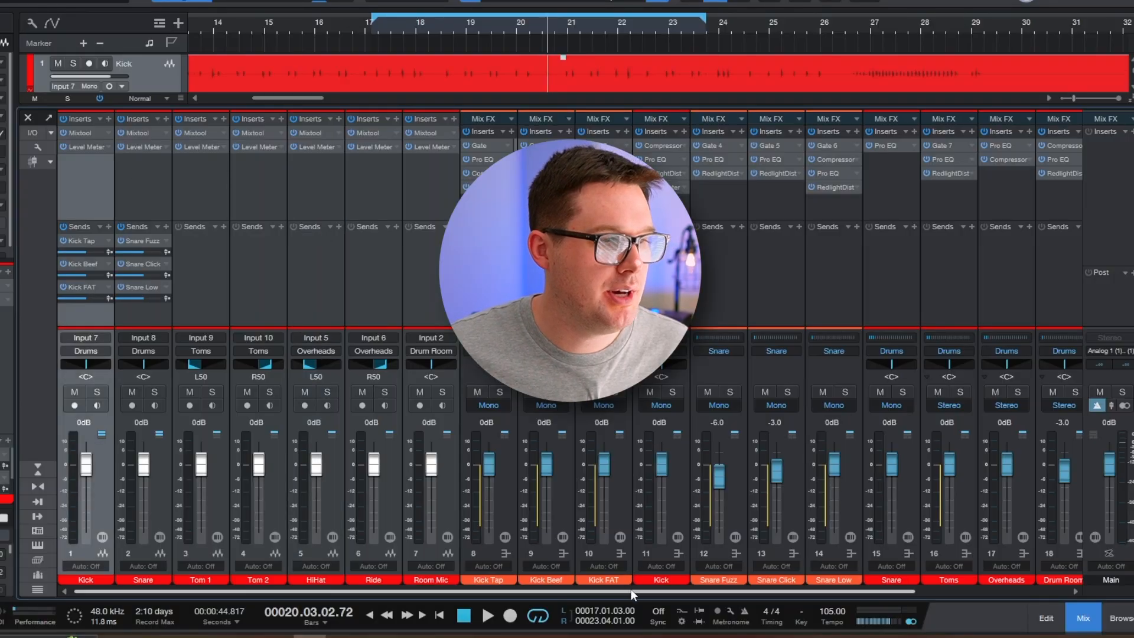
Inspect the output destinations available to the Drums bus without changing its MUSIC routing
{"action": "left_click_drag", "start_coordinate": [633, 589], "coordinate": [783, 589]}
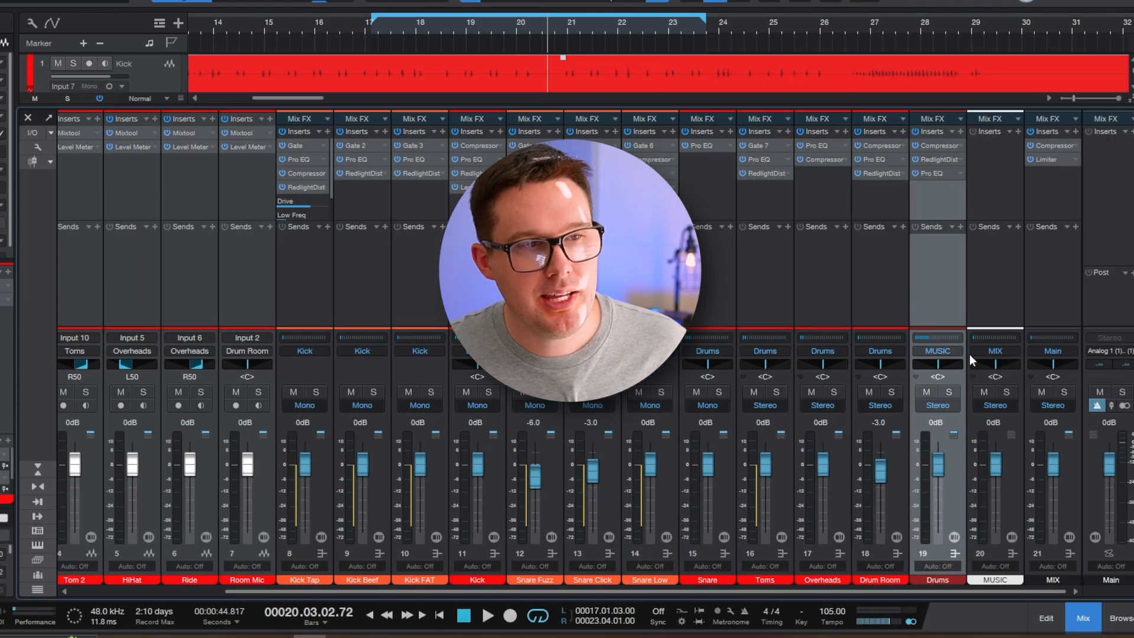
{"action": "left_click", "coordinate": [954, 352]}
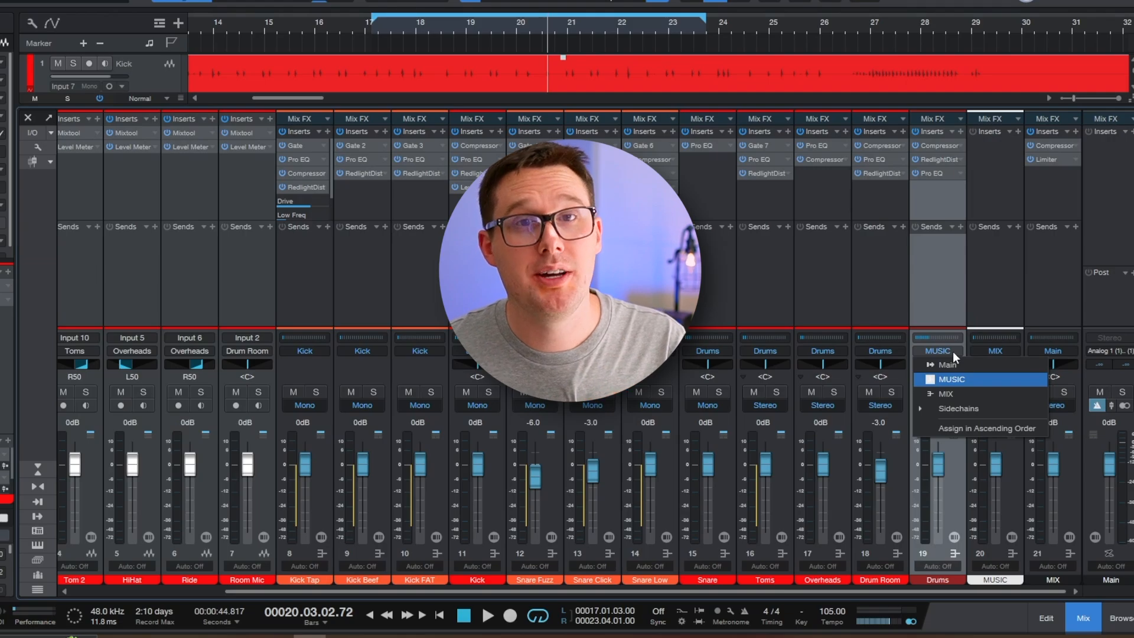
{"action": "left_click", "coordinate": [1021, 292]}
Select the MUSIC bus and inspect its channel options and output routing
{"action": "left_click", "coordinate": [1018, 292]}
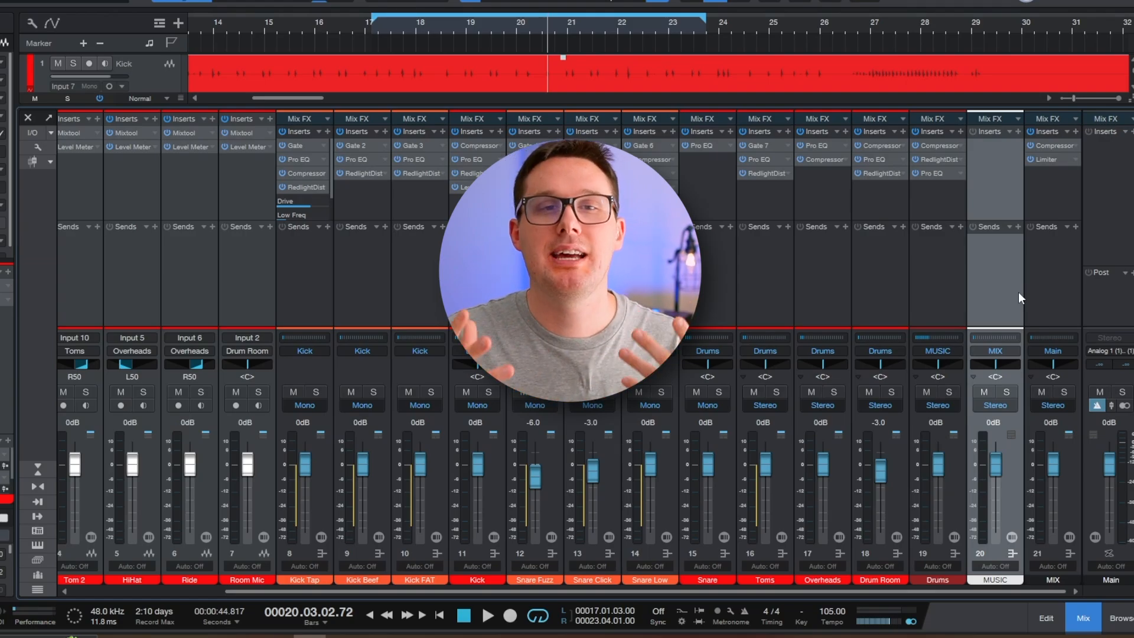
{"action": "right_click", "coordinate": [1002, 274]}
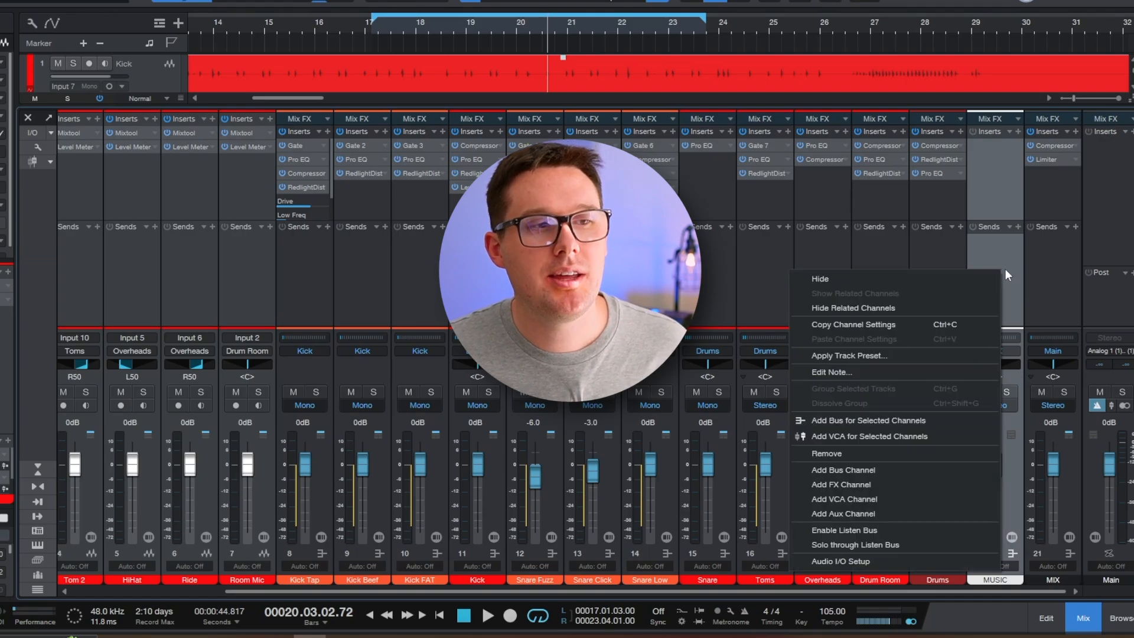
{"action": "left_click", "coordinate": [1004, 255]}
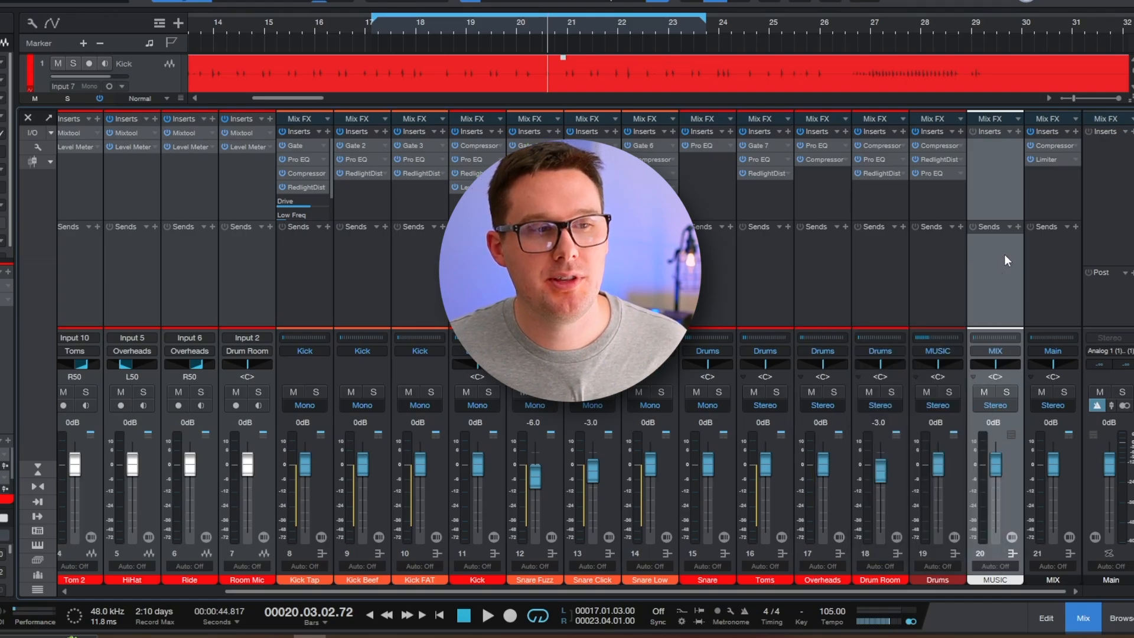
{"action": "left_click", "coordinate": [1003, 349]}
{"action": "left_click", "coordinate": [1047, 306]}
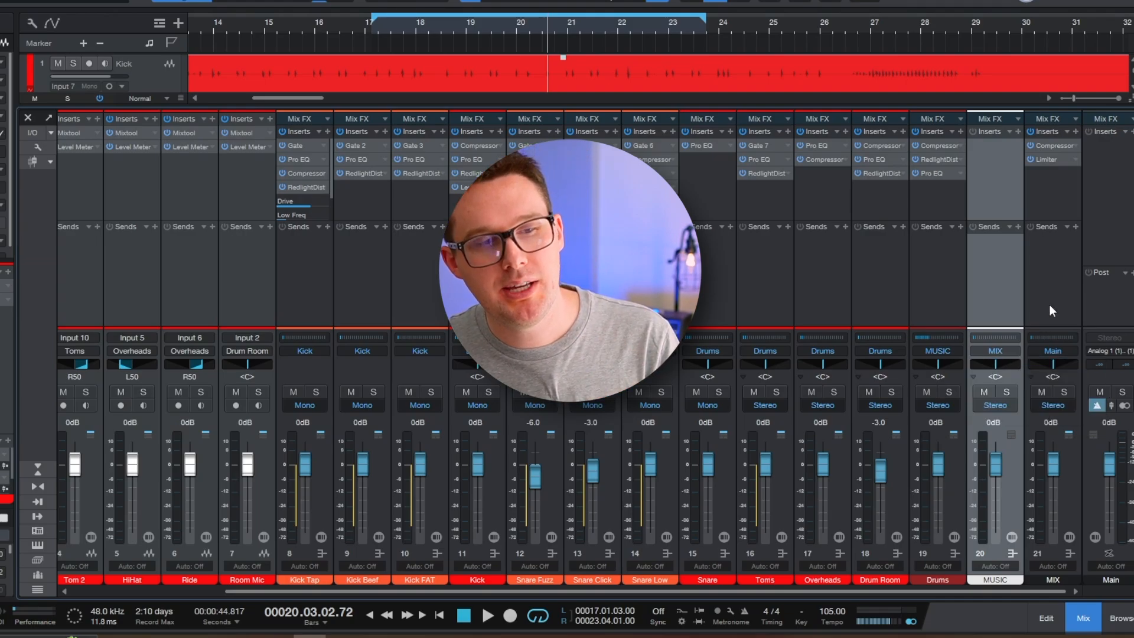
Select the MIX bus and inspect its output routing
{"action": "left_click", "coordinate": [1046, 299]}
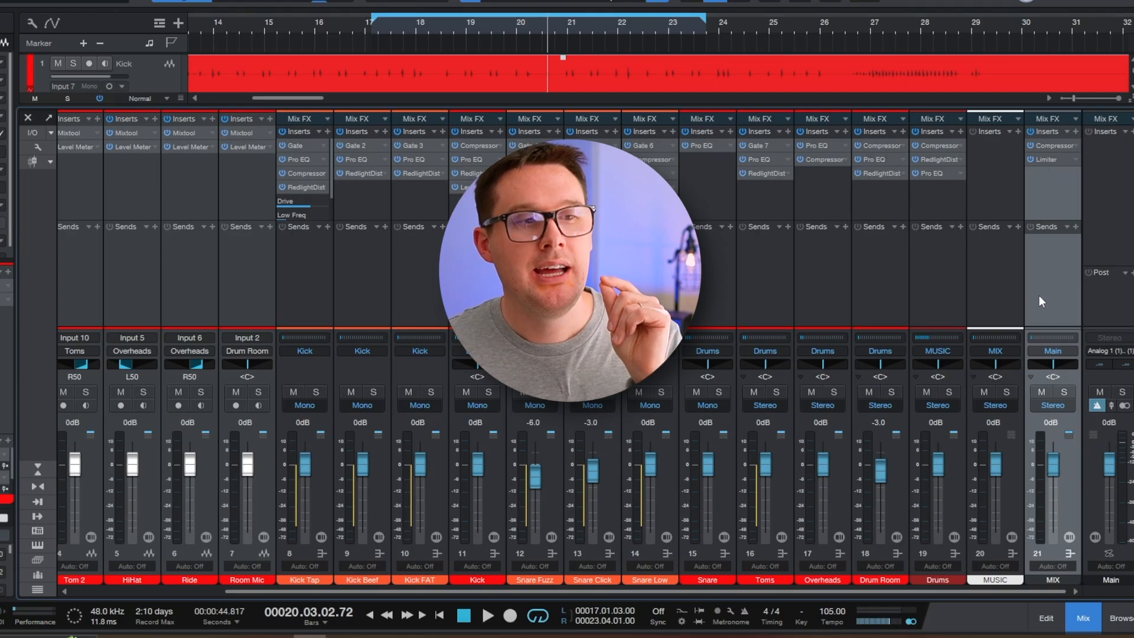
{"action": "left_click", "coordinate": [1054, 352]}
{"action": "left_click", "coordinate": [1058, 297]}
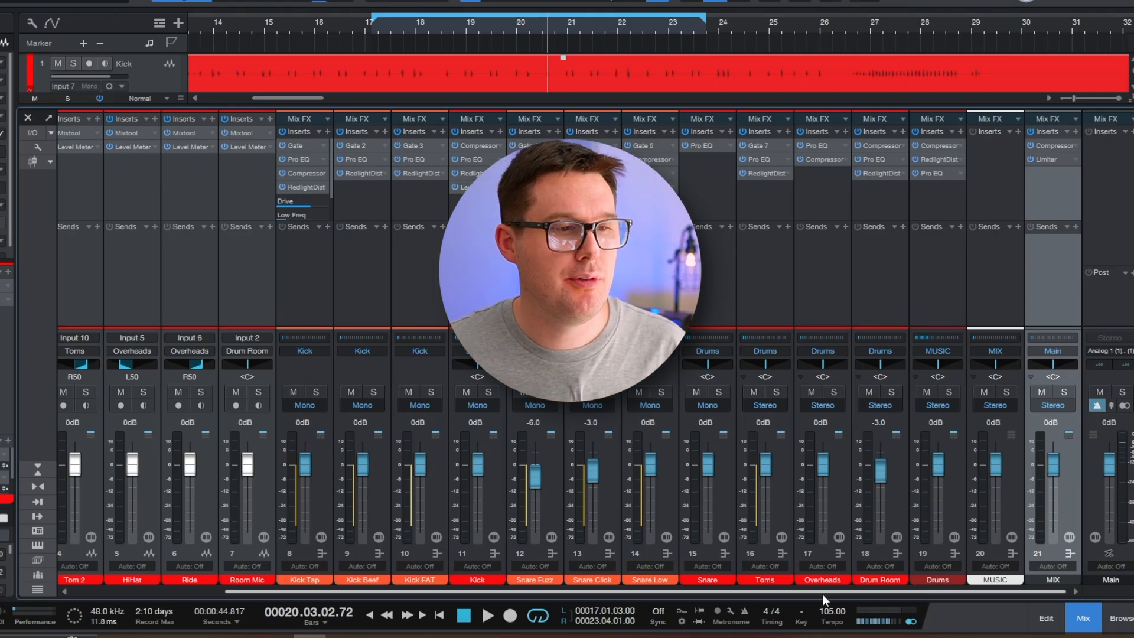
Examine the send options on the Kick channel and the Kick Tap, Kick Beef and Kick FAT buses it feeds
{"action": "left_click_drag", "start_coordinate": [820, 590], "coordinate": [634, 606]}
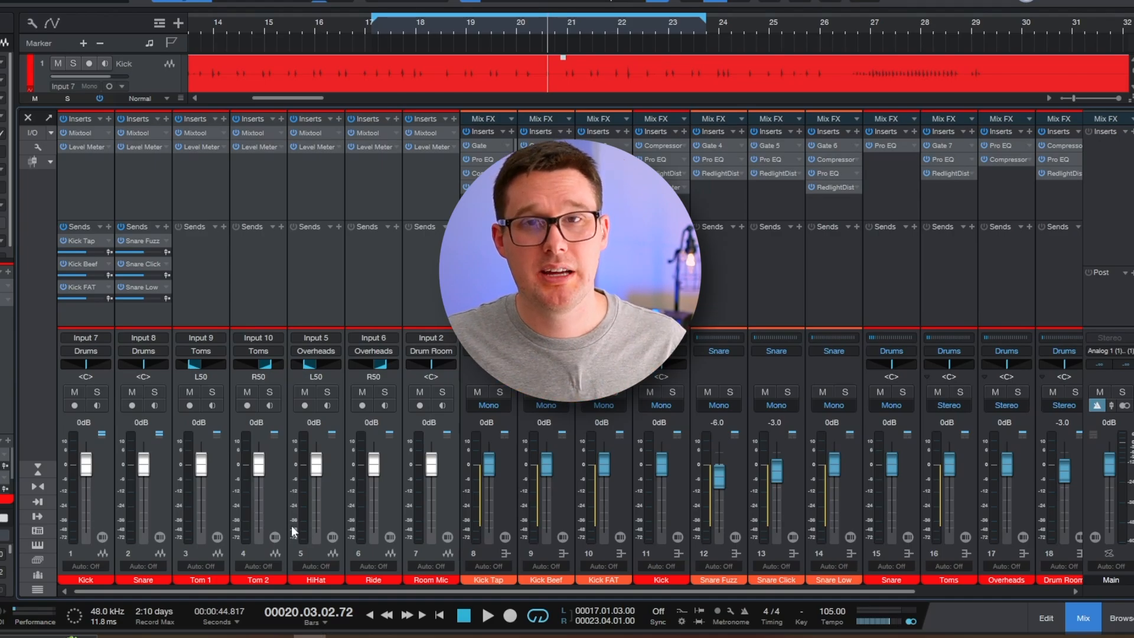
{"action": "left_click", "coordinate": [95, 182]}
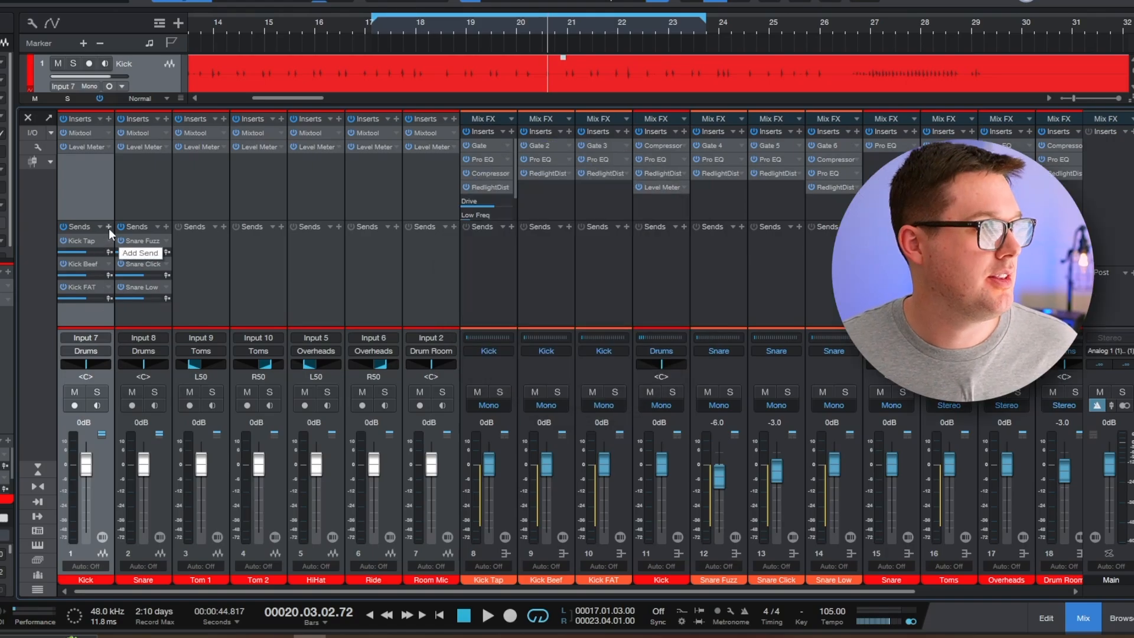
{"action": "left_click", "coordinate": [109, 228]}
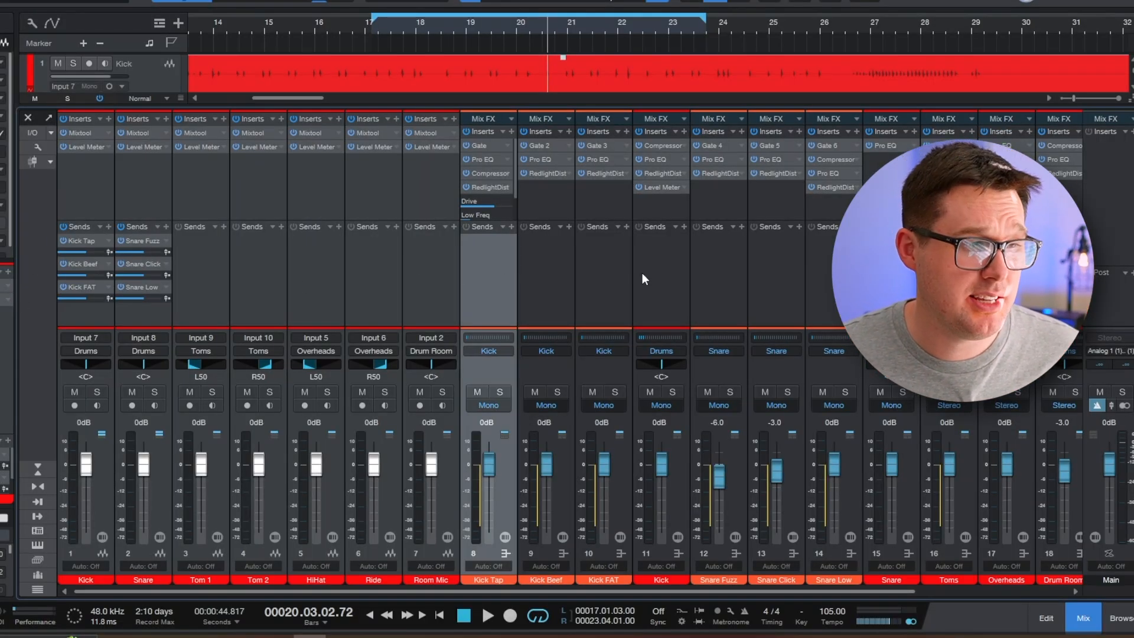
{"action": "left_click", "coordinate": [548, 286]}
{"action": "left_click", "coordinate": [600, 276]}
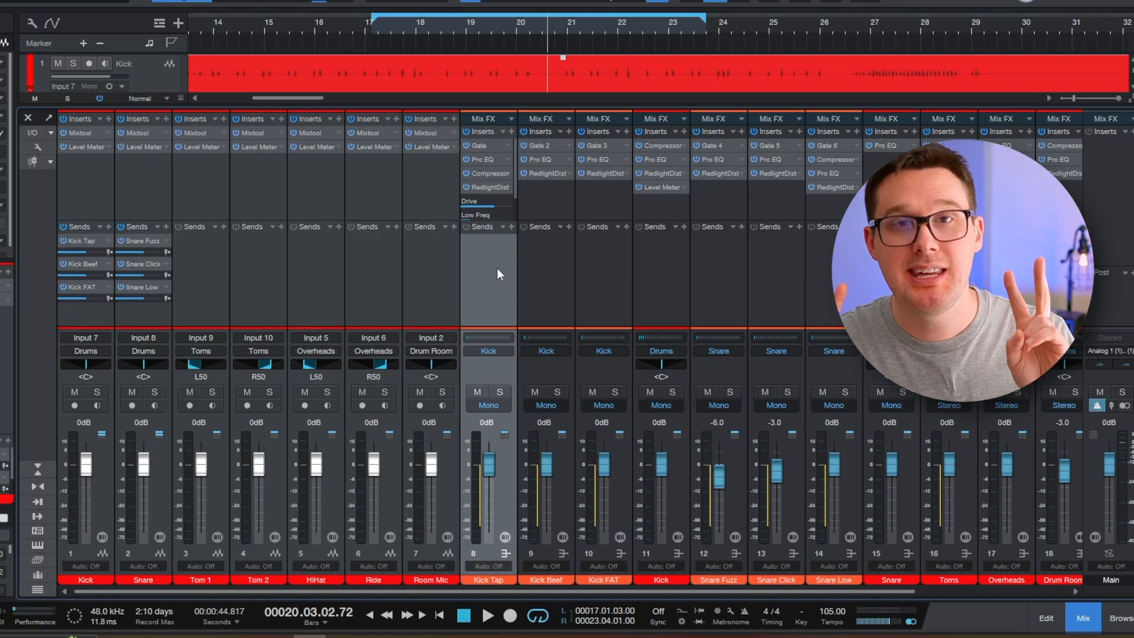
Solo the Kick Tap bus and play the kick from the loop start near bar 17
{"action": "key", "text": "s"}
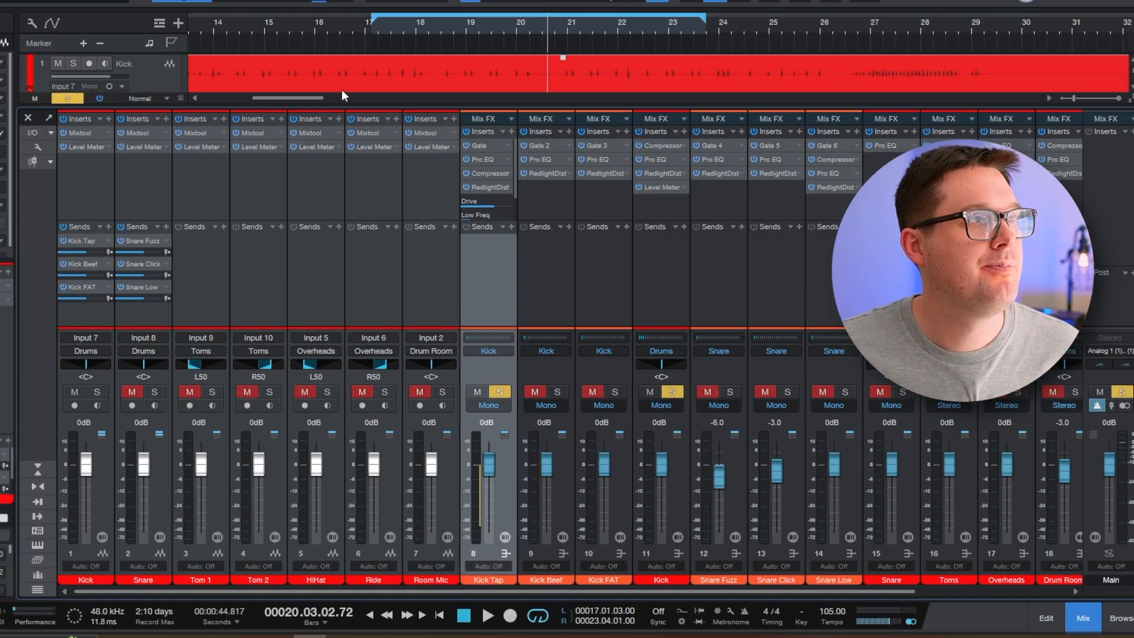
{"action": "left_click", "coordinate": [368, 29]}
{"action": "key", "text": "space"}
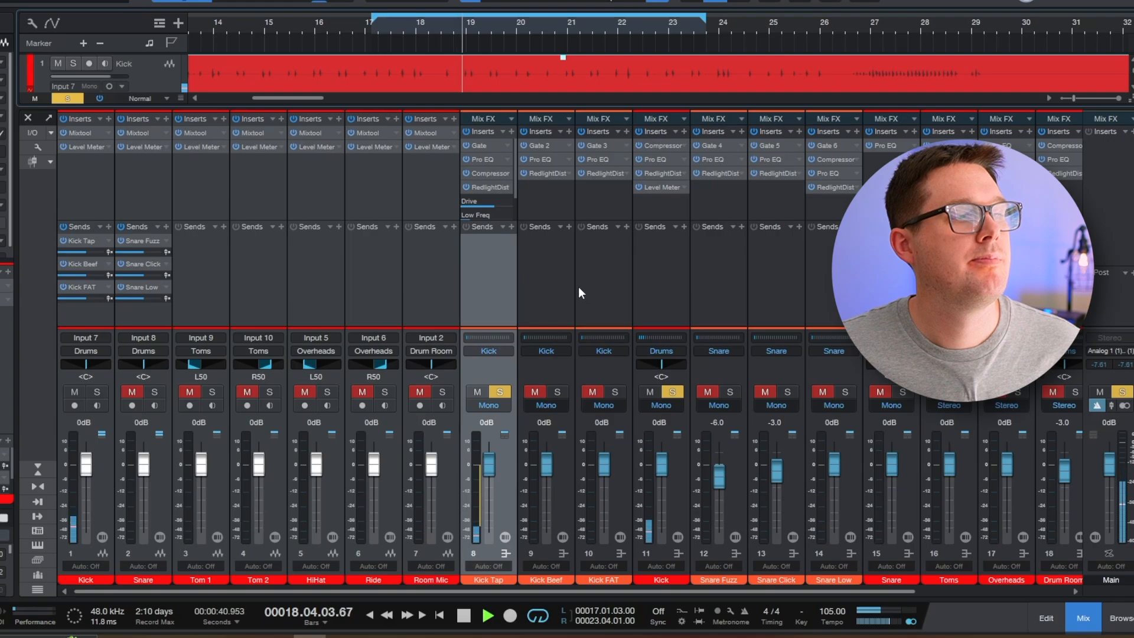
{"action": "key", "text": "space"}
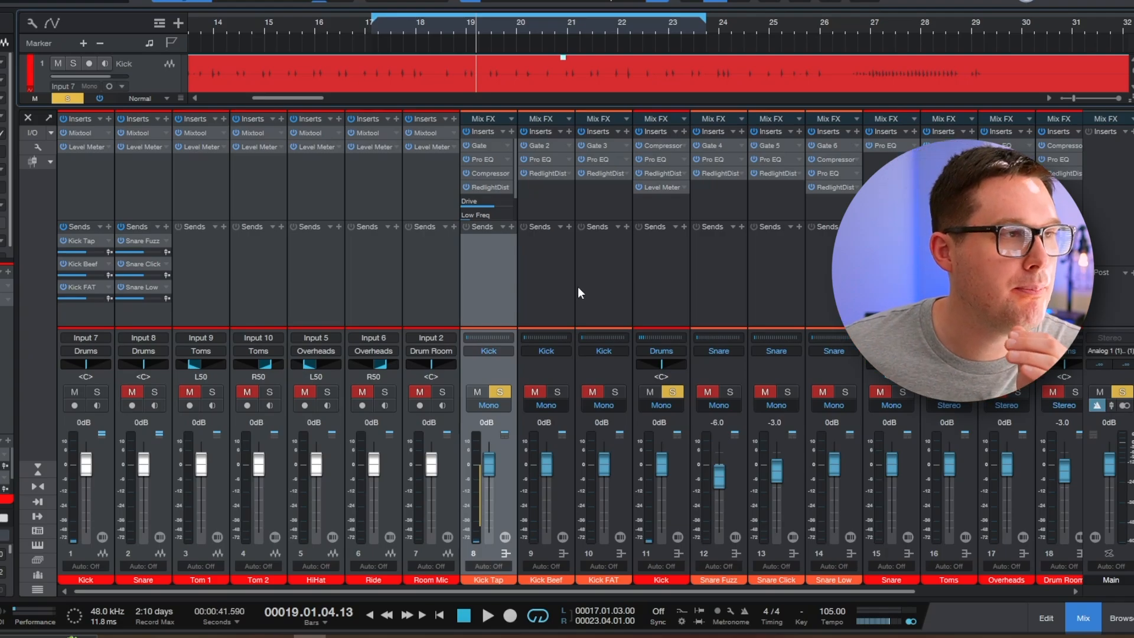
Review the Gate and Pro EQ settings on the Kick Tap bus, moving the plug-in window clear of the track area
{"action": "left_click", "coordinate": [477, 143]}
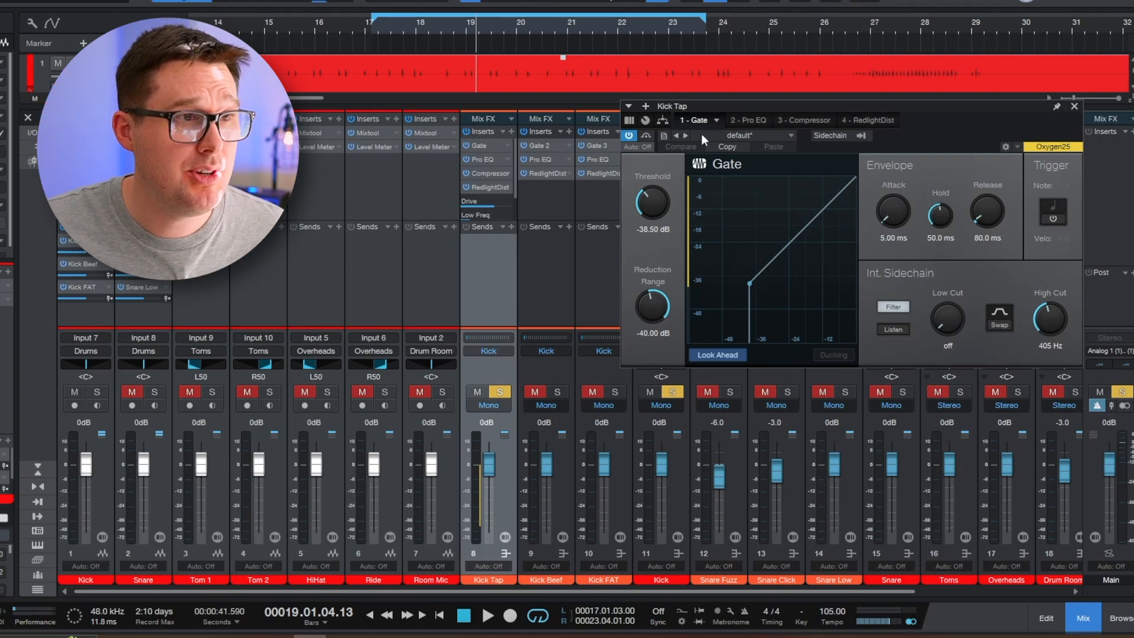
{"action": "left_click", "coordinate": [747, 121]}
{"action": "left_click_drag", "start_coordinate": [753, 113], "coordinate": [516, 91]}
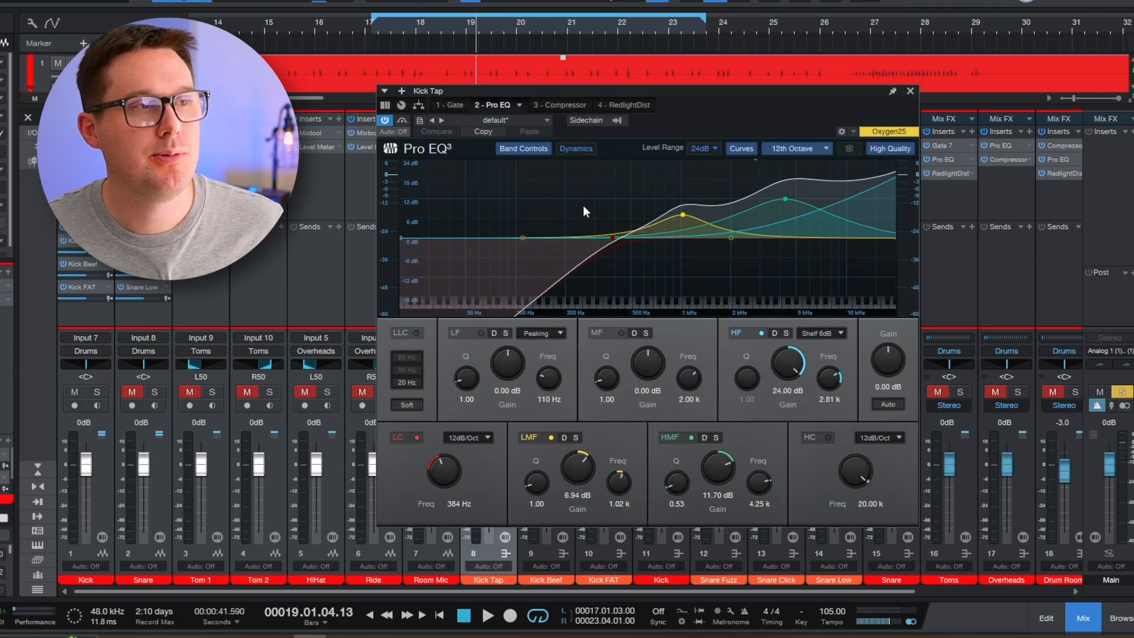
{"action": "left_click_drag", "start_coordinate": [740, 97], "coordinate": [739, 112]}
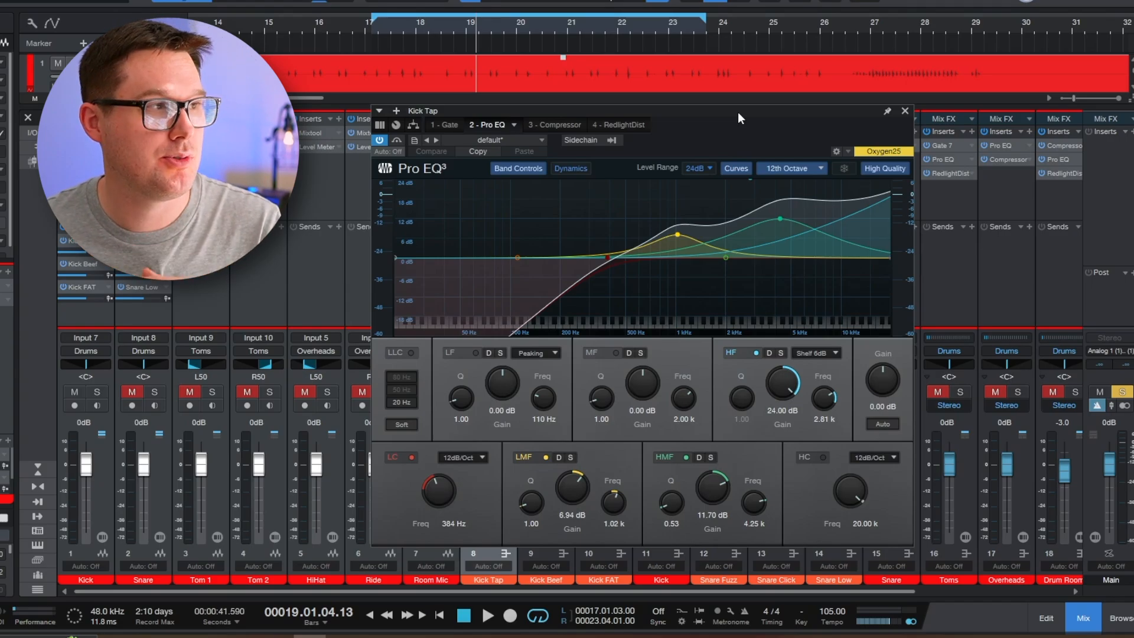
{"action": "left_click_drag", "start_coordinate": [698, 114], "coordinate": [782, 90]}
Bypass the Kick Tap bus's Pro EQ and play the kick from the loop start to hear it without EQ
{"action": "left_click", "coordinate": [463, 119]}
{"action": "left_click", "coordinate": [379, 25]}
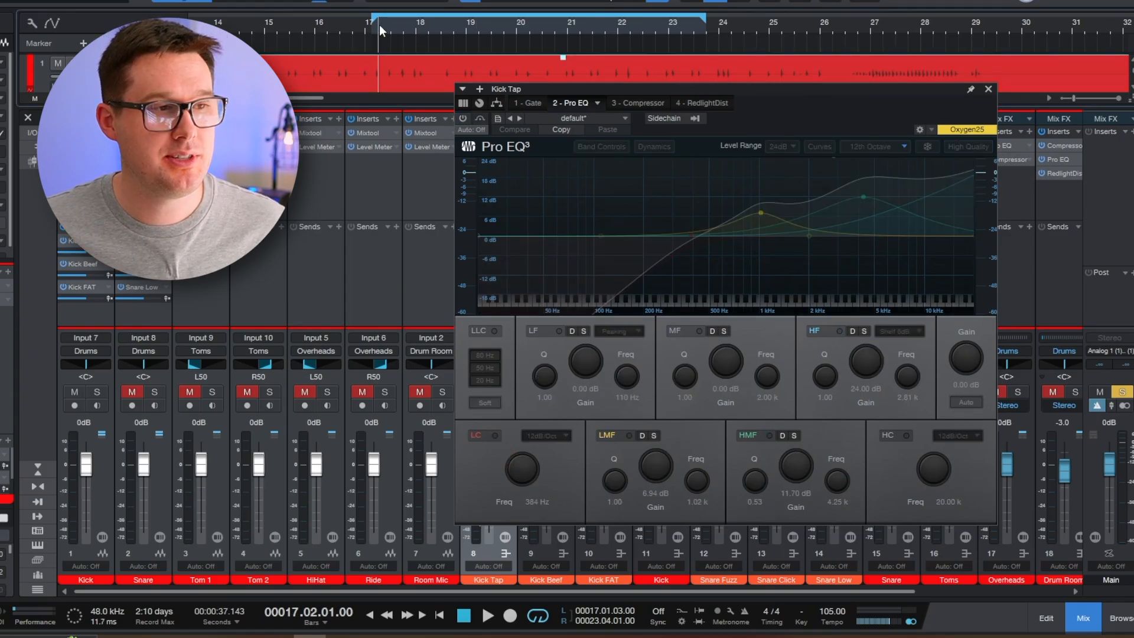
{"action": "key", "text": "space"}
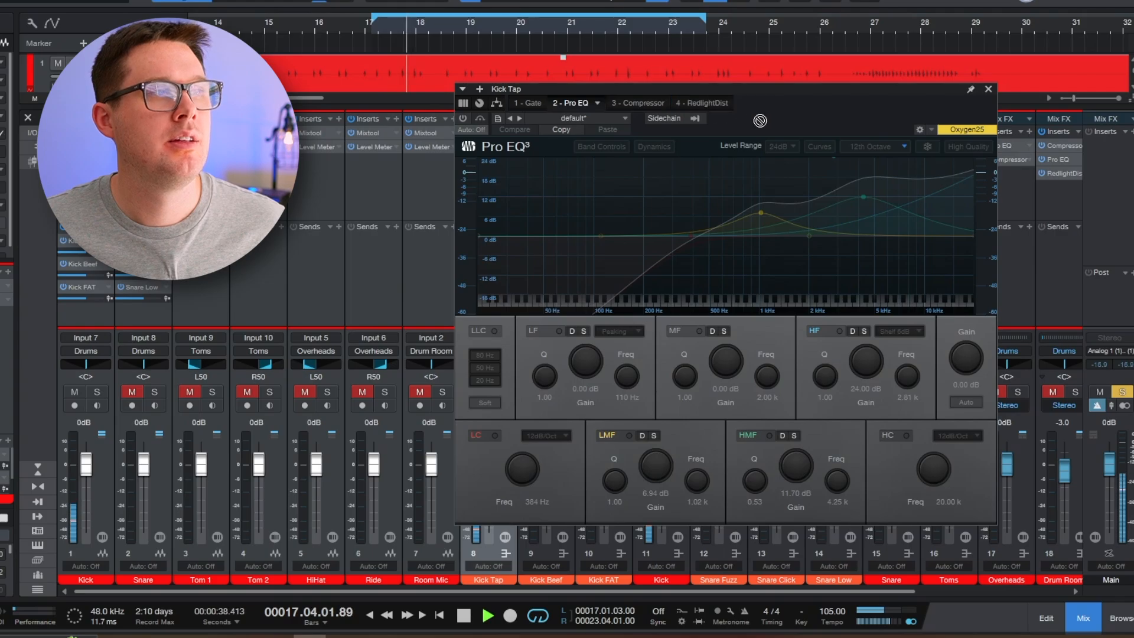
{"action": "left_click_drag", "start_coordinate": [773, 91], "coordinate": [878, 123]}
{"action": "key", "text": "space"}
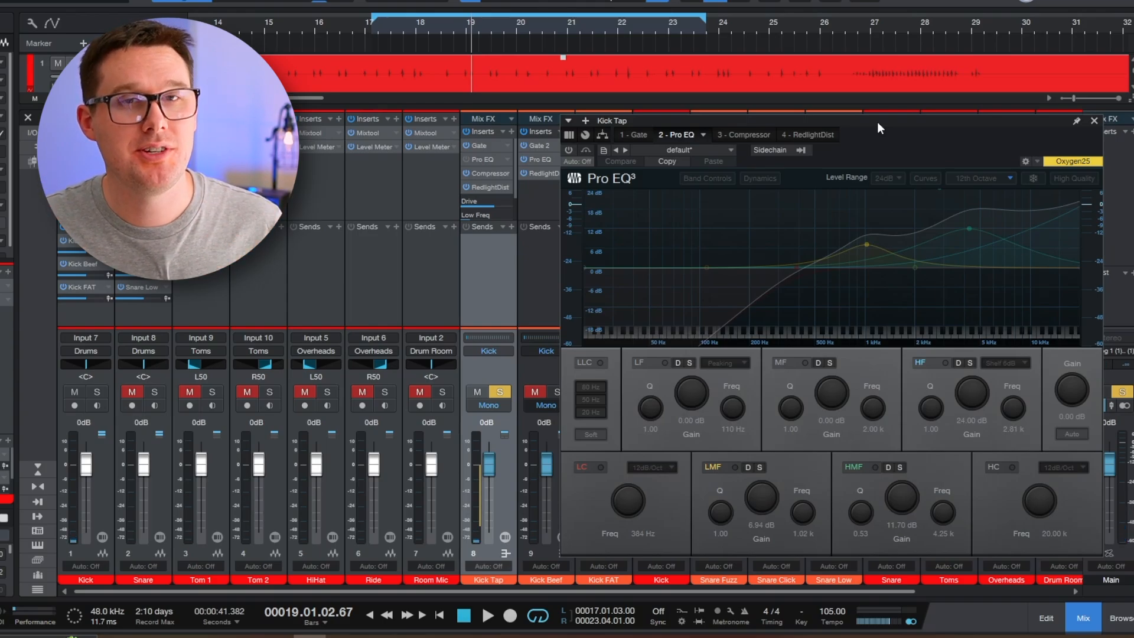
Reactivate the Kick Tap bus's Pro EQ, replay the kick from the loop start, and close the plug-in window
{"action": "left_click", "coordinate": [570, 152]}
{"action": "left_click", "coordinate": [377, 25]}
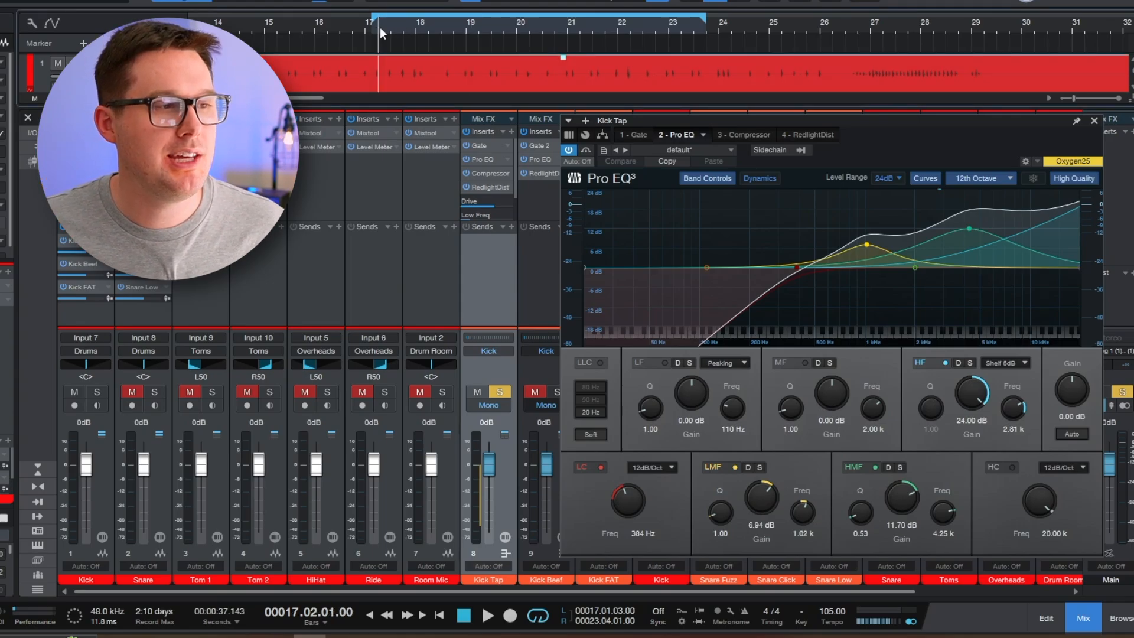
{"action": "key", "text": "space"}
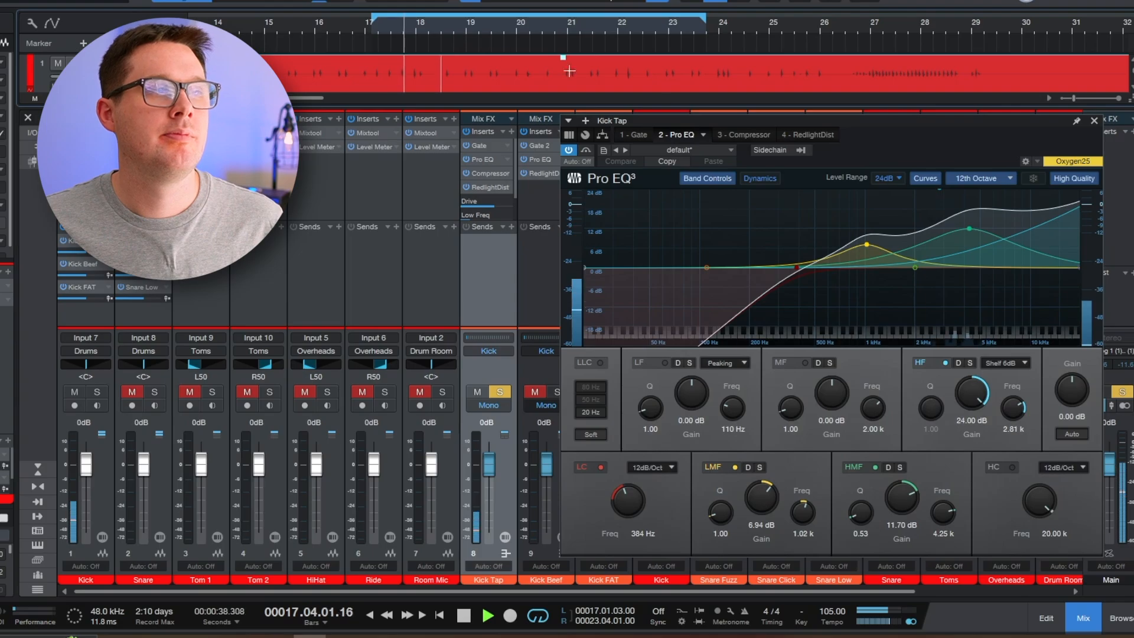
{"action": "left_click", "coordinate": [1094, 121]}
{"action": "key", "text": "space"}
Review the Compressor and RedlightDist settings on the Kick Tap bus, move the plug-in window aside, and close it
{"action": "left_click", "coordinate": [493, 171]}
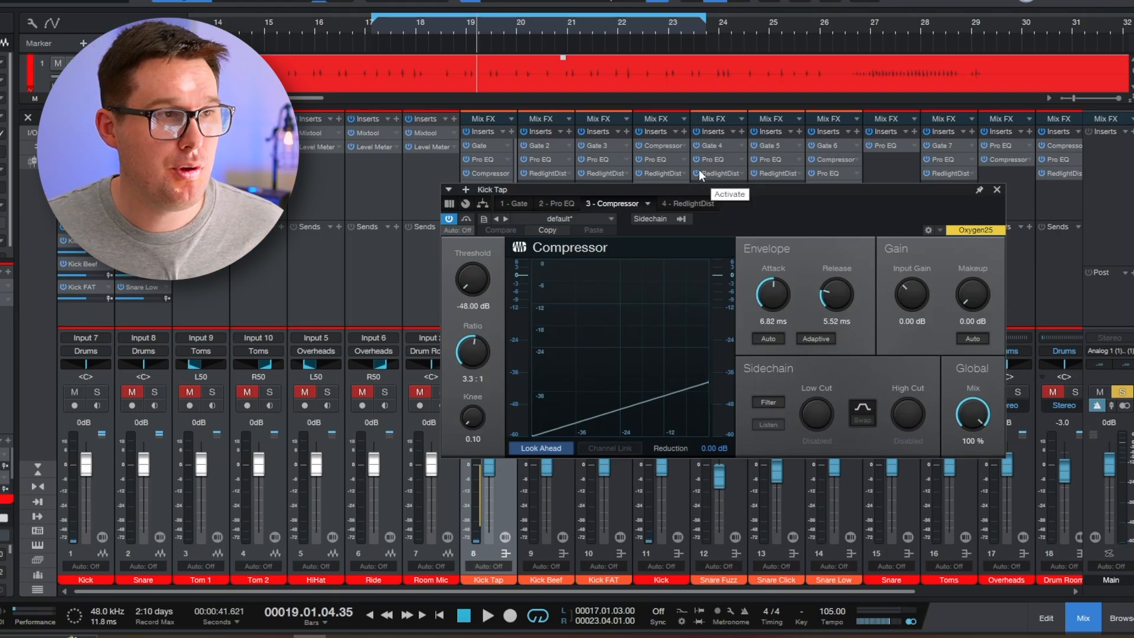
{"action": "left_click", "coordinate": [697, 202]}
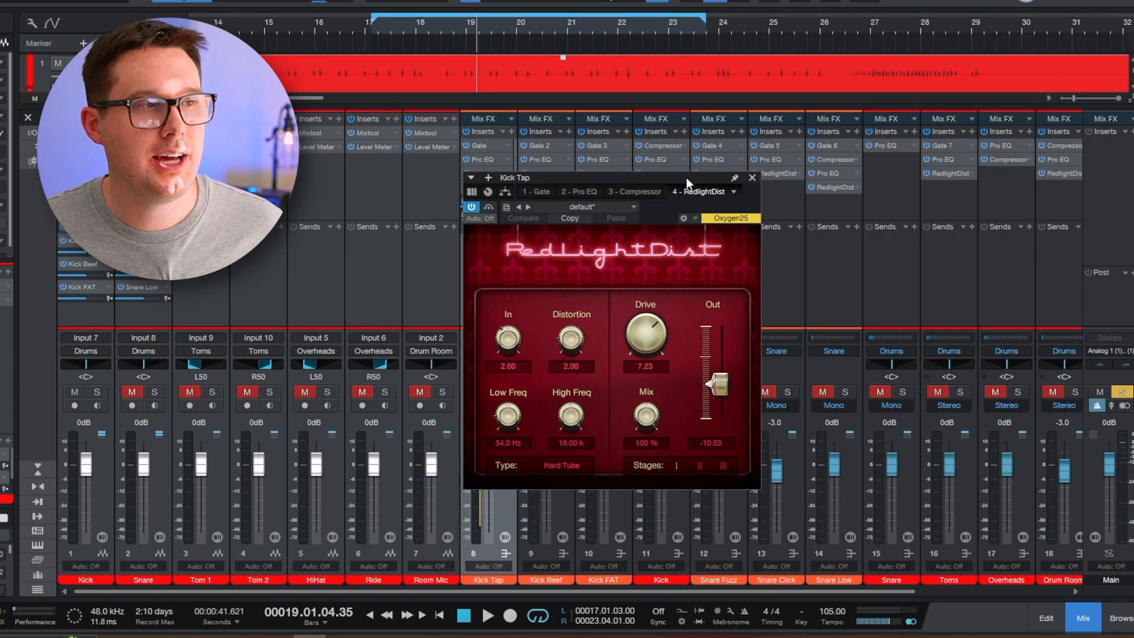
{"action": "left_click_drag", "start_coordinate": [686, 175], "coordinate": [779, 197]}
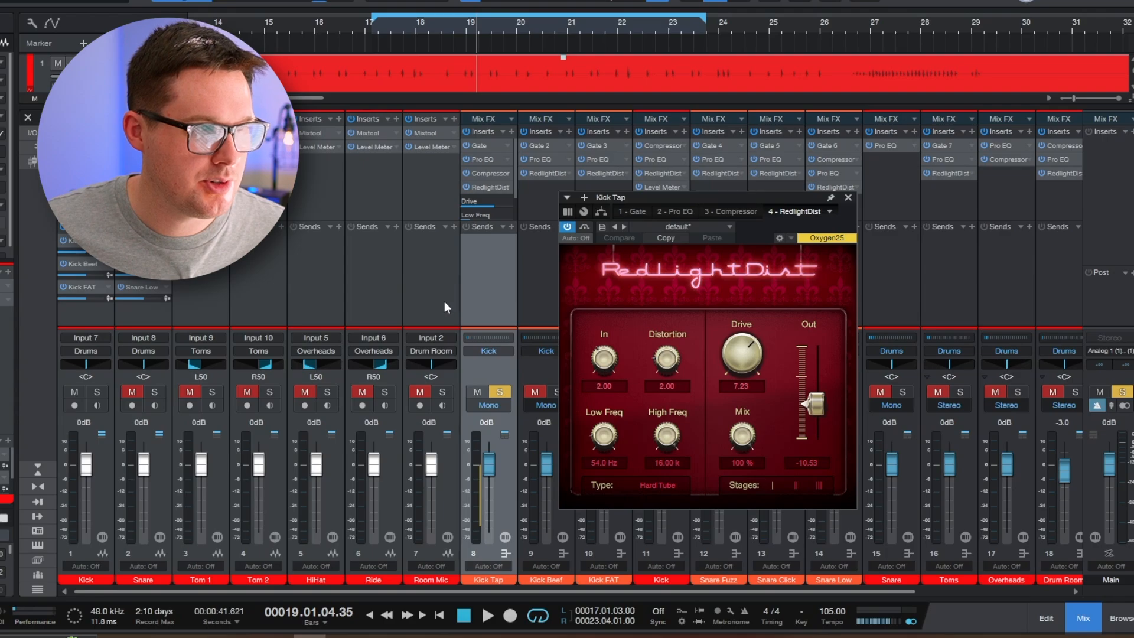
{"action": "left_click", "coordinate": [848, 198]}
Unsolo the Kick Tap bus and solo the Kick Beef bus instead
{"action": "left_click", "coordinate": [561, 277]}
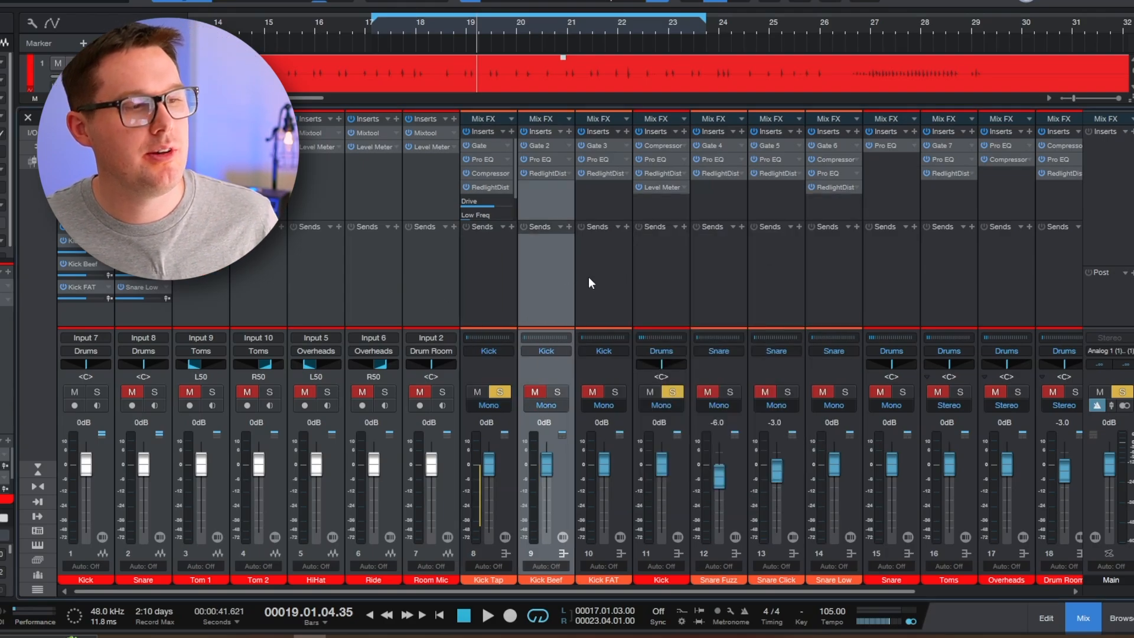
{"action": "left_click", "coordinate": [495, 279]}
{"action": "key", "text": "s"}
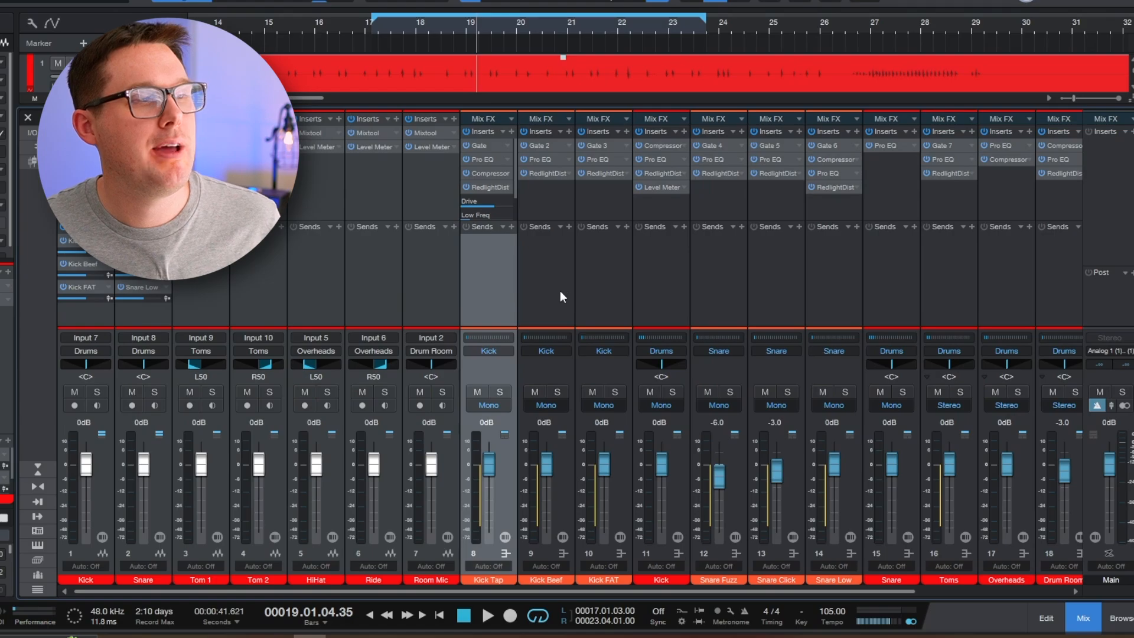
{"action": "left_click", "coordinate": [560, 291]}
{"action": "key", "text": "s"}
Review the Pro EQ and RedlightDist settings on the Kick Beef bus, and play the kick through that bus
{"action": "left_click", "coordinate": [544, 160]}
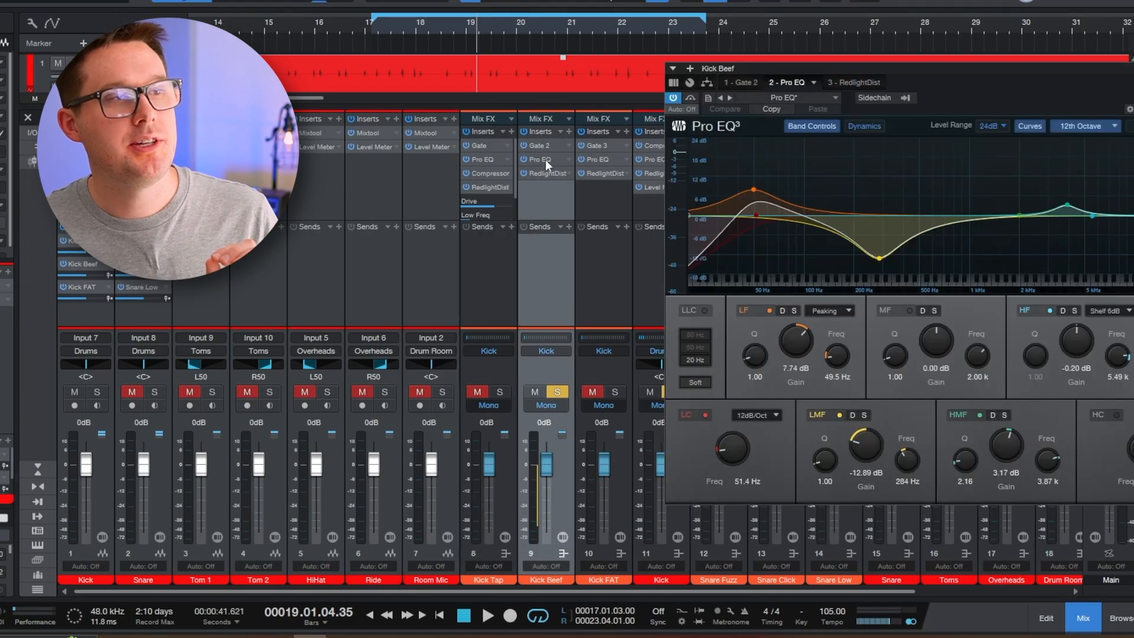
{"action": "left_click_drag", "start_coordinate": [1004, 72], "coordinate": [836, 94]}
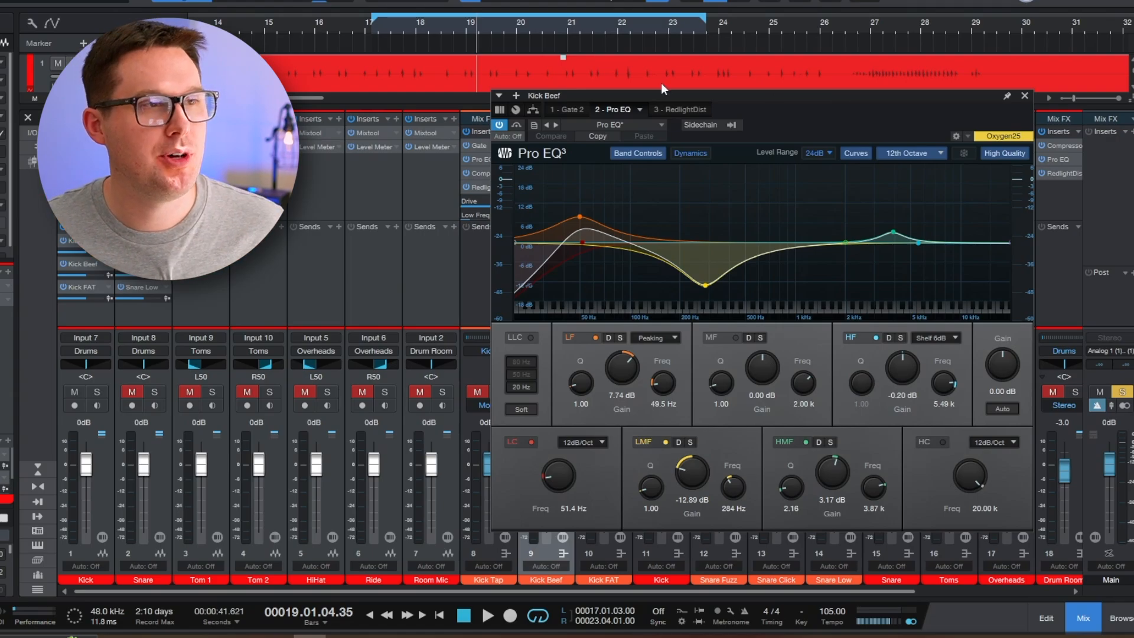
{"action": "left_click", "coordinate": [679, 110]}
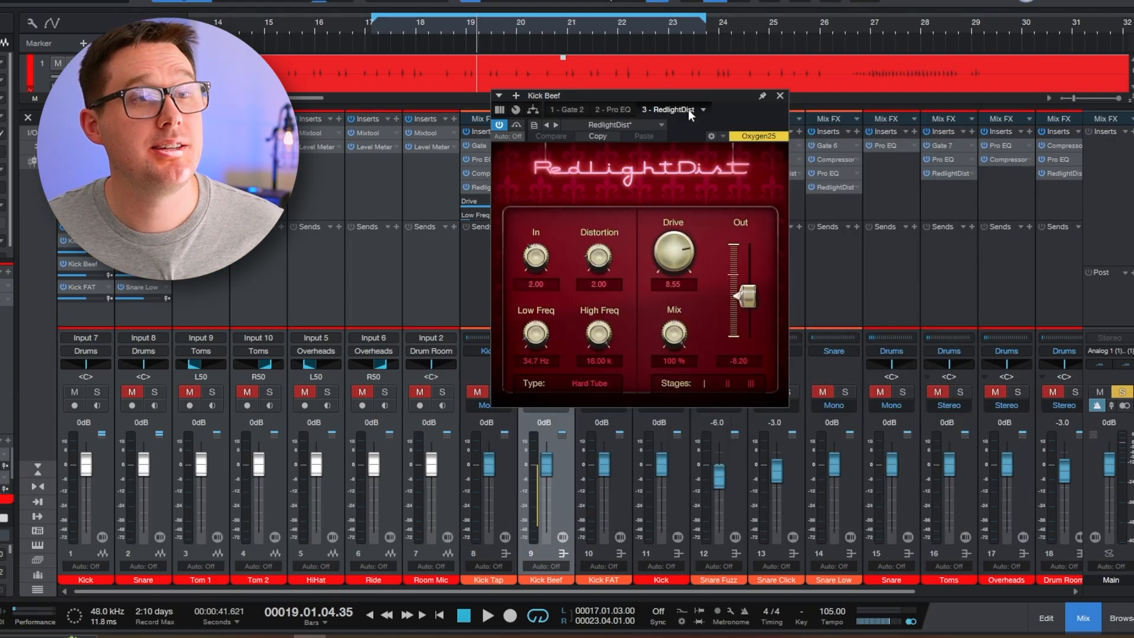
{"action": "left_click", "coordinate": [779, 96]}
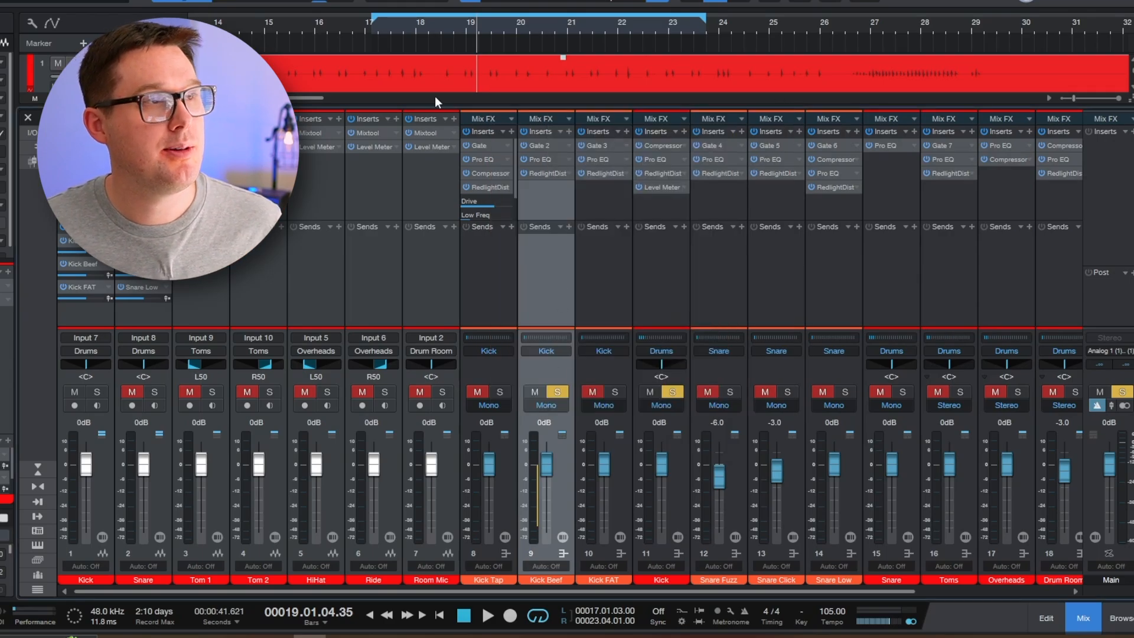
{"action": "key", "text": "space"}
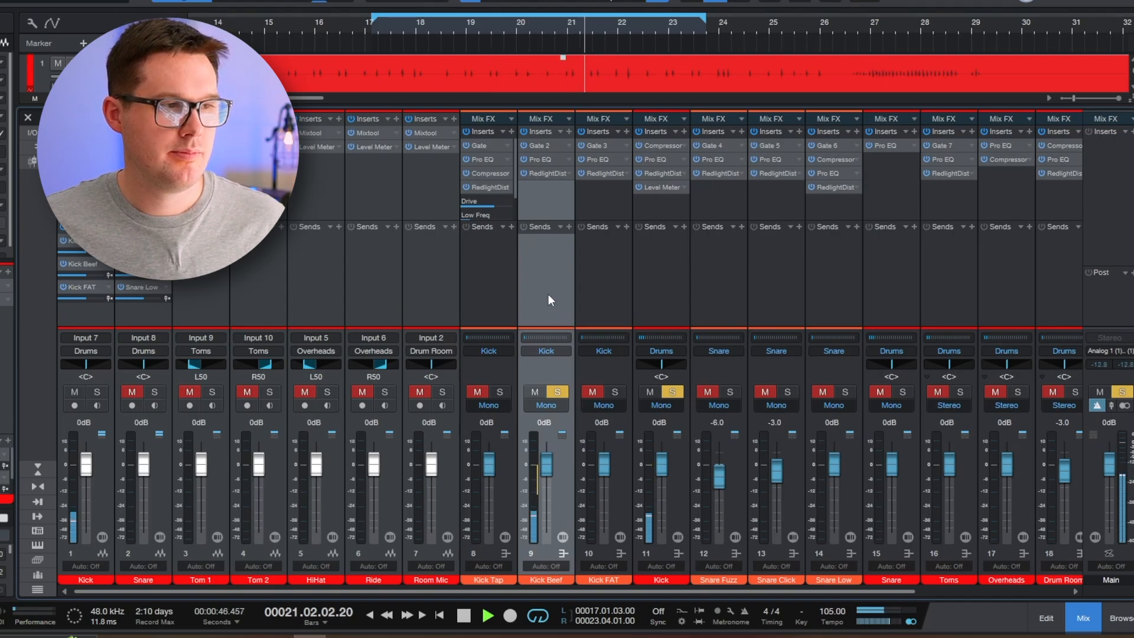
{"action": "key", "text": "space"}
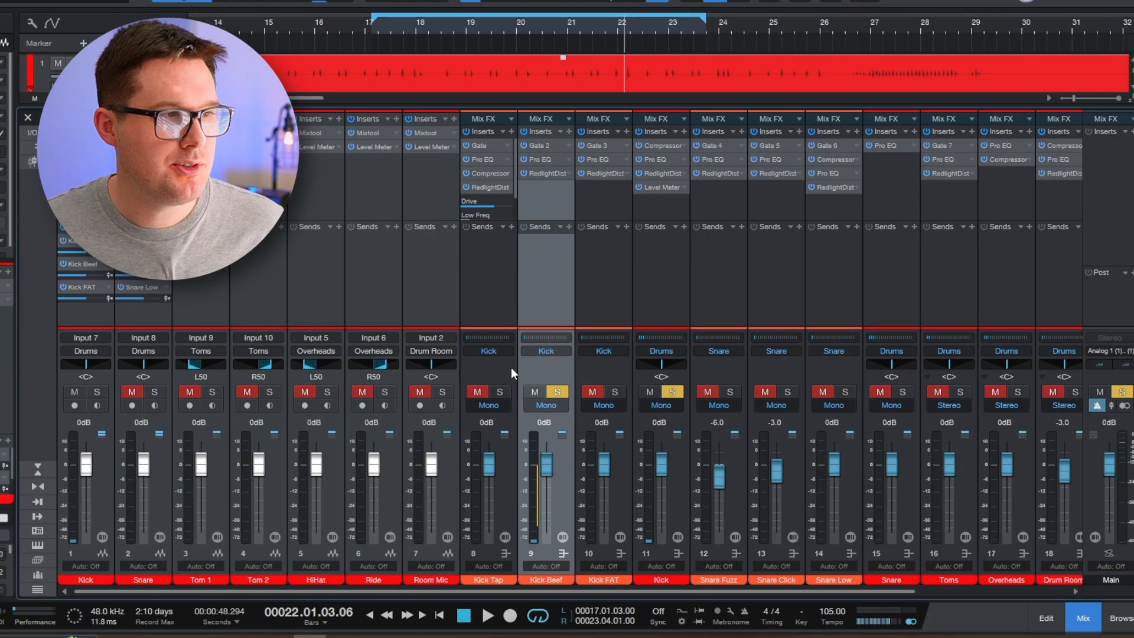
Solo Kick Tap alongside Kick Beef and raise its fader from the bottom to -1.5 dB while playing from near bar 17
{"action": "left_click", "coordinate": [499, 392]}
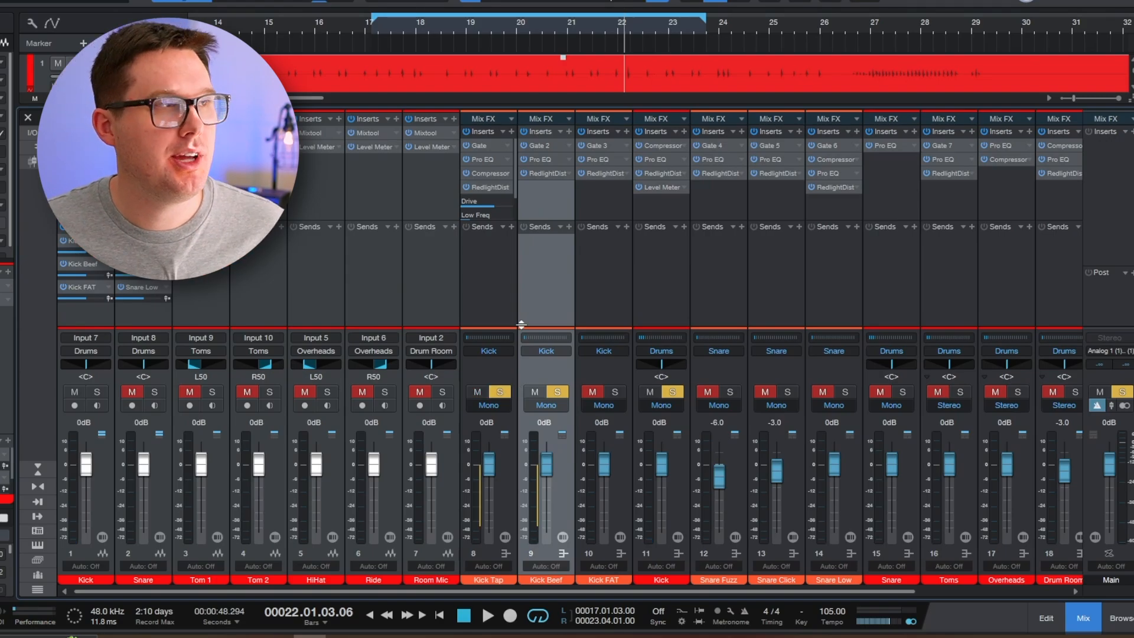
{"action": "left_click", "coordinate": [372, 29]}
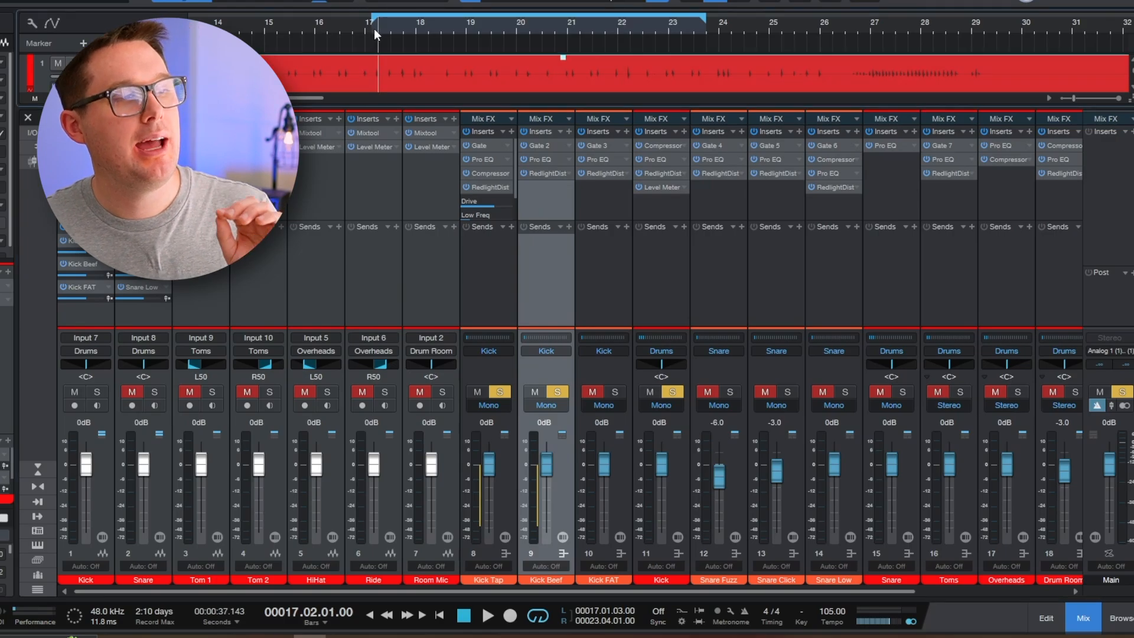
{"action": "left_click_drag", "start_coordinate": [490, 468], "coordinate": [509, 544]}
{"action": "key", "text": "space"}
{"action": "left_click_drag", "start_coordinate": [488, 534], "coordinate": [505, 472]}
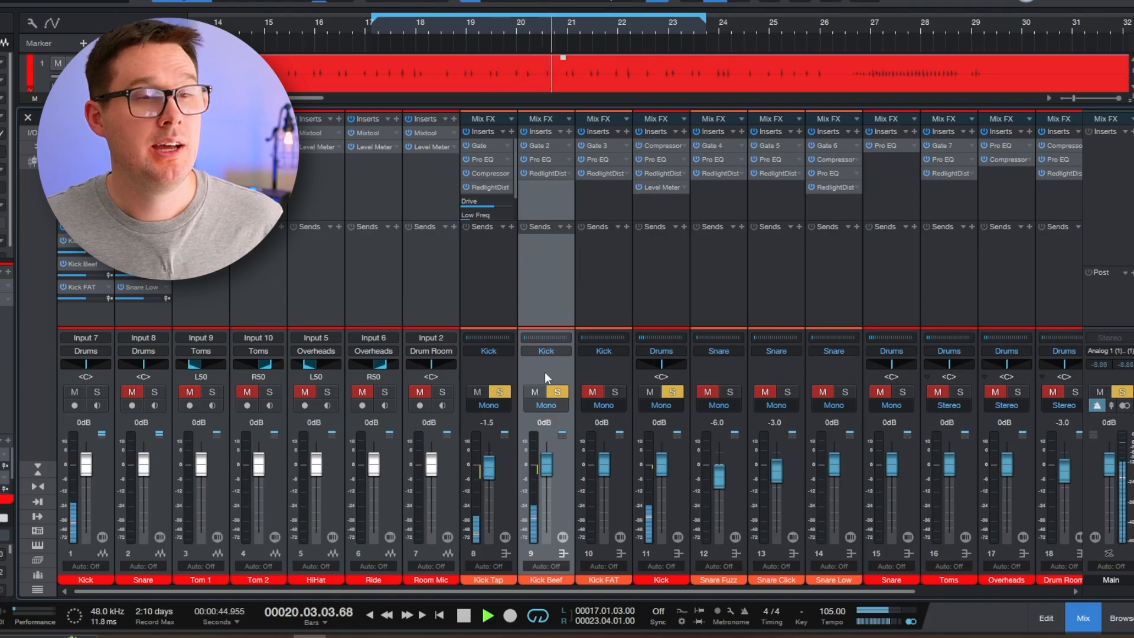
{"action": "key", "text": "space"}
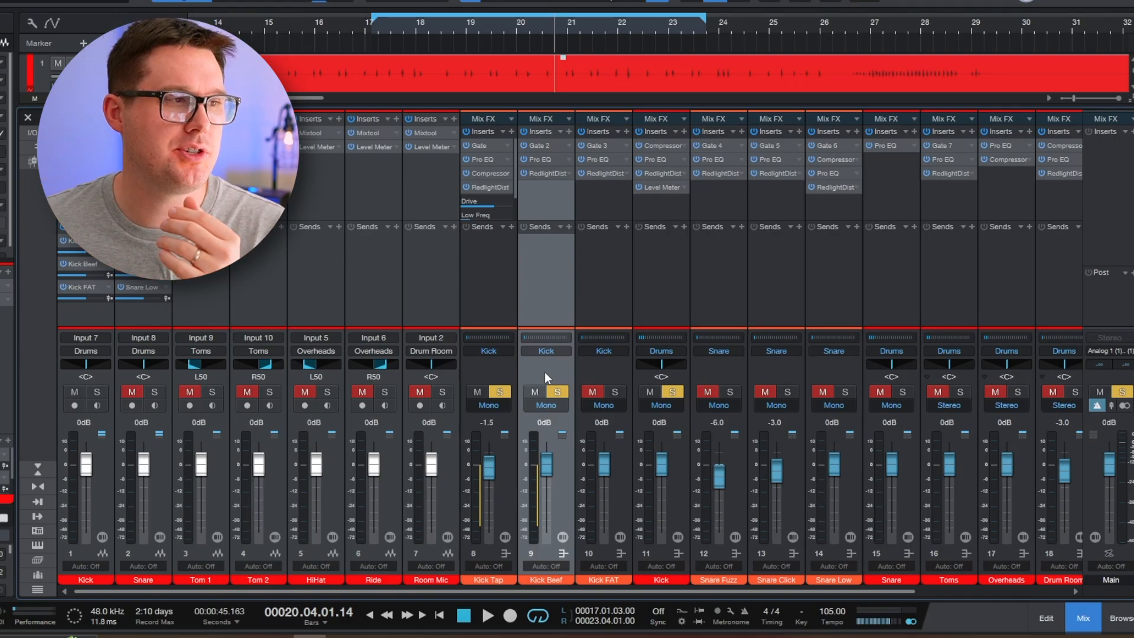
Lower the Kick Tap bus fader to -7.8 dB and play the kick blend from near bar 17
{"action": "left_click", "coordinate": [481, 267]}
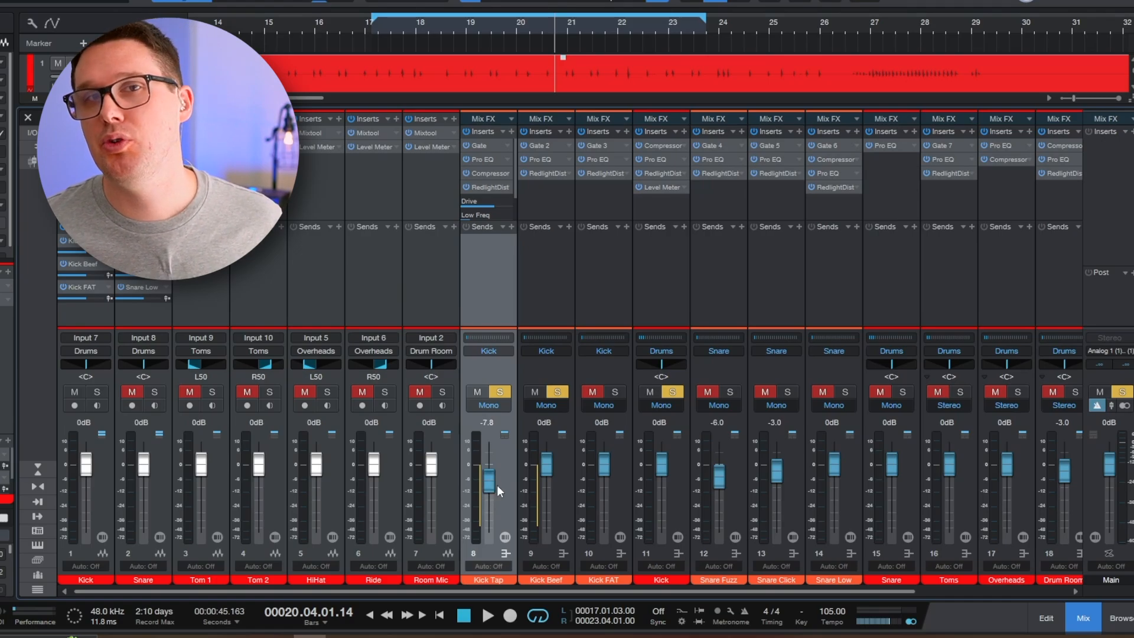
{"action": "left_click", "coordinate": [381, 28]}
{"action": "key", "text": "space"}
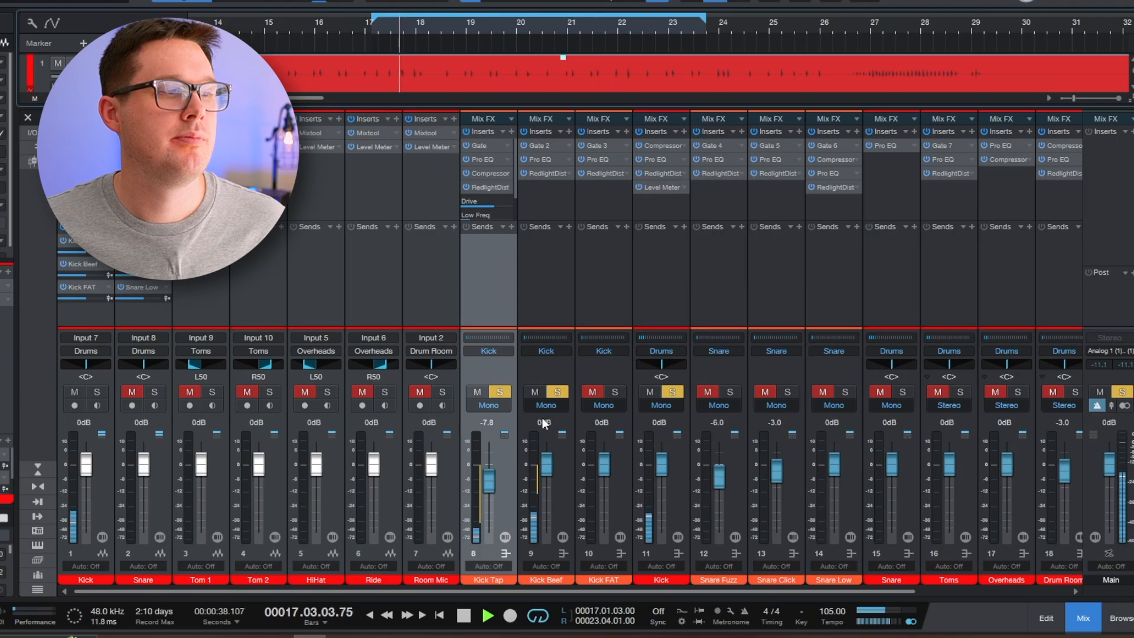
{"action": "key", "text": "space"}
Set the Kick Tap bus level to 0 dB
{"action": "left_click", "coordinate": [488, 423]}
{"action": "type", "text": "0"}
{"action": "key", "text": "Return"}
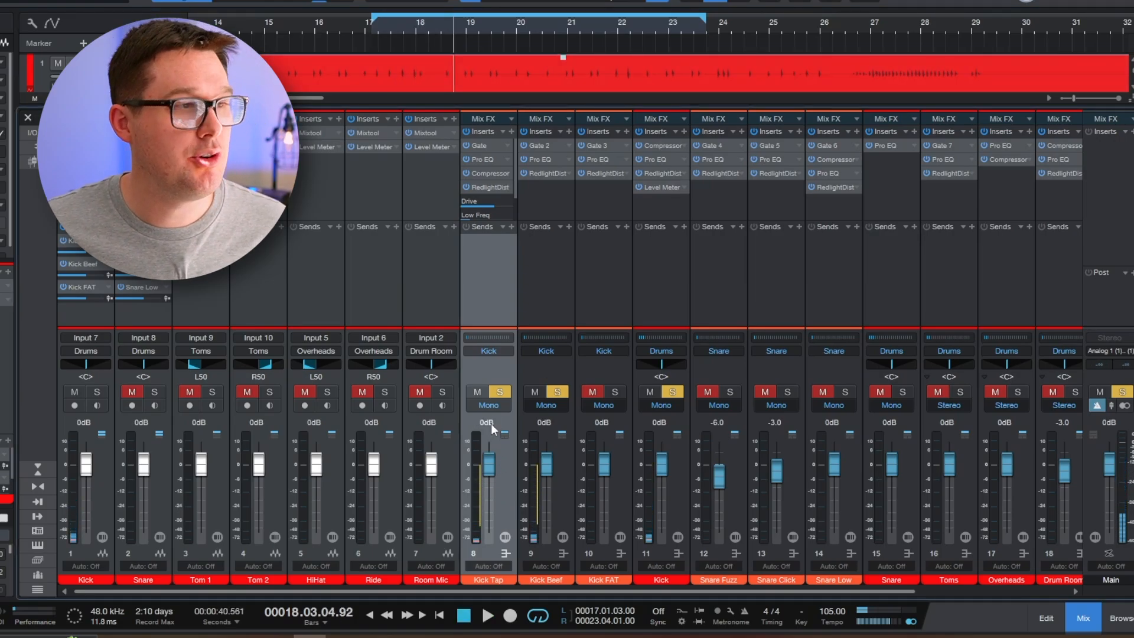
Unsolo the Kick Tap and Kick Beef buses, solo the Kick FAT bus, and place the playhead near bar 17
{"action": "left_click", "coordinate": [553, 285], "text": "shift"}
{"action": "key", "text": "s"}
{"action": "left_click", "coordinate": [605, 322]}
{"action": "key", "text": "s"}
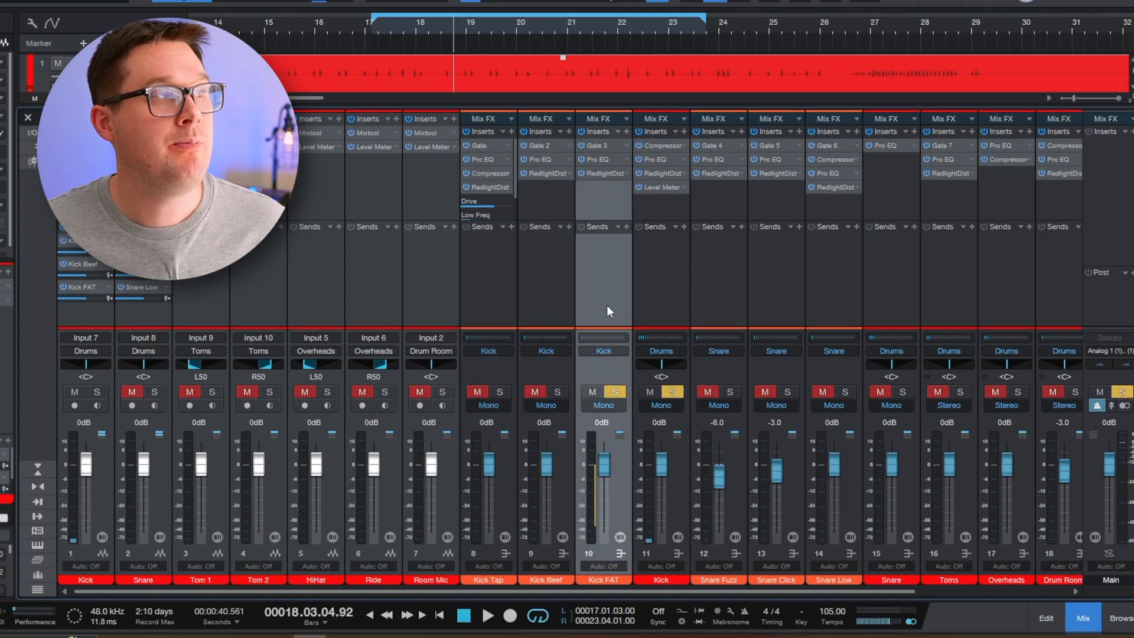
{"action": "left_click", "coordinate": [387, 31]}
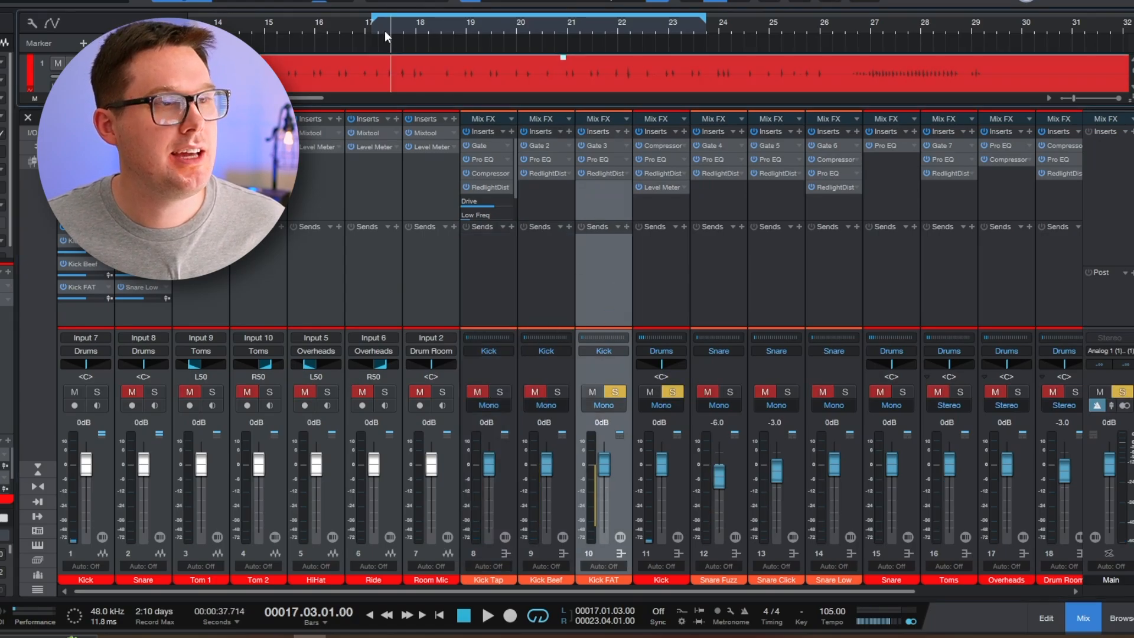
Review the Pro EQ and RedlightDist settings on the Kick FAT bus, closing each plug-in window
{"action": "left_click", "coordinate": [604, 160]}
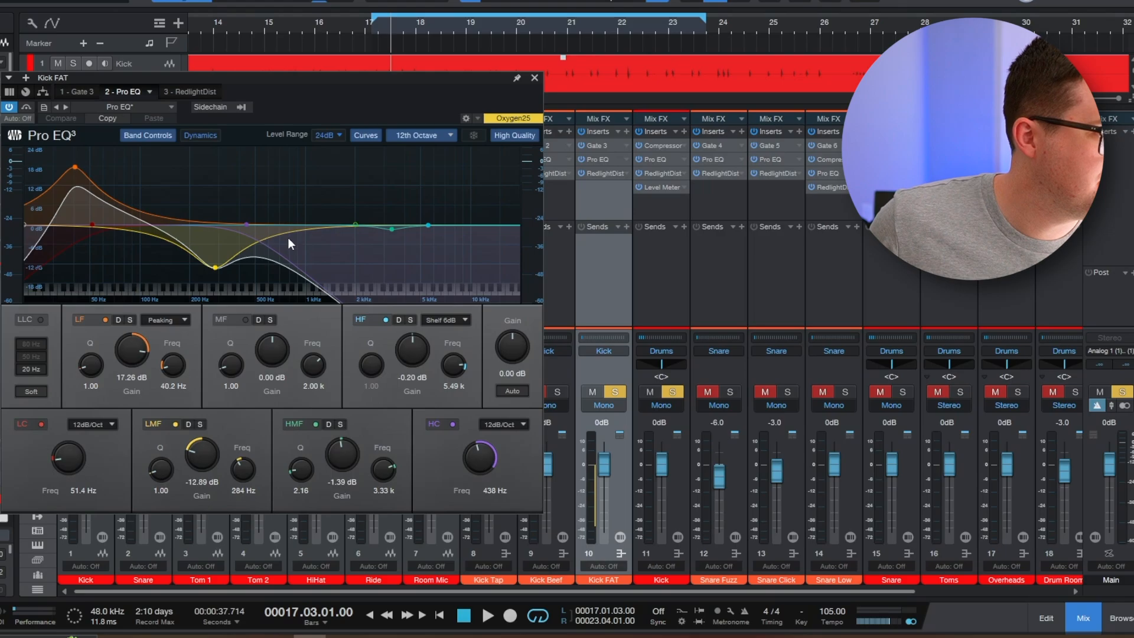
{"action": "left_click", "coordinate": [535, 78]}
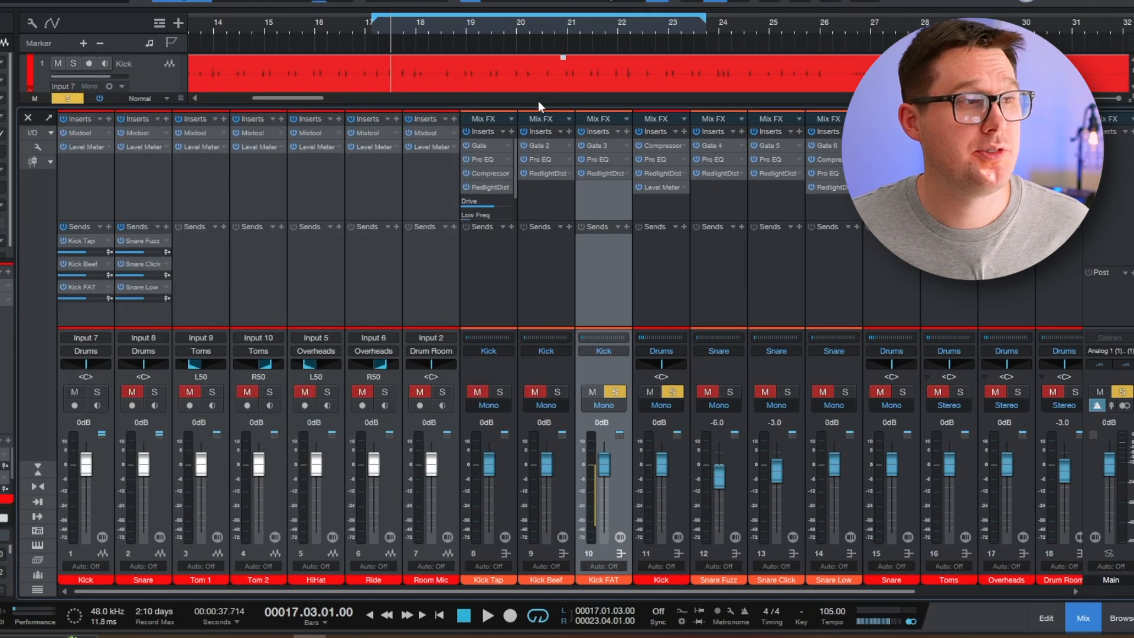
{"action": "left_click", "coordinate": [604, 174]}
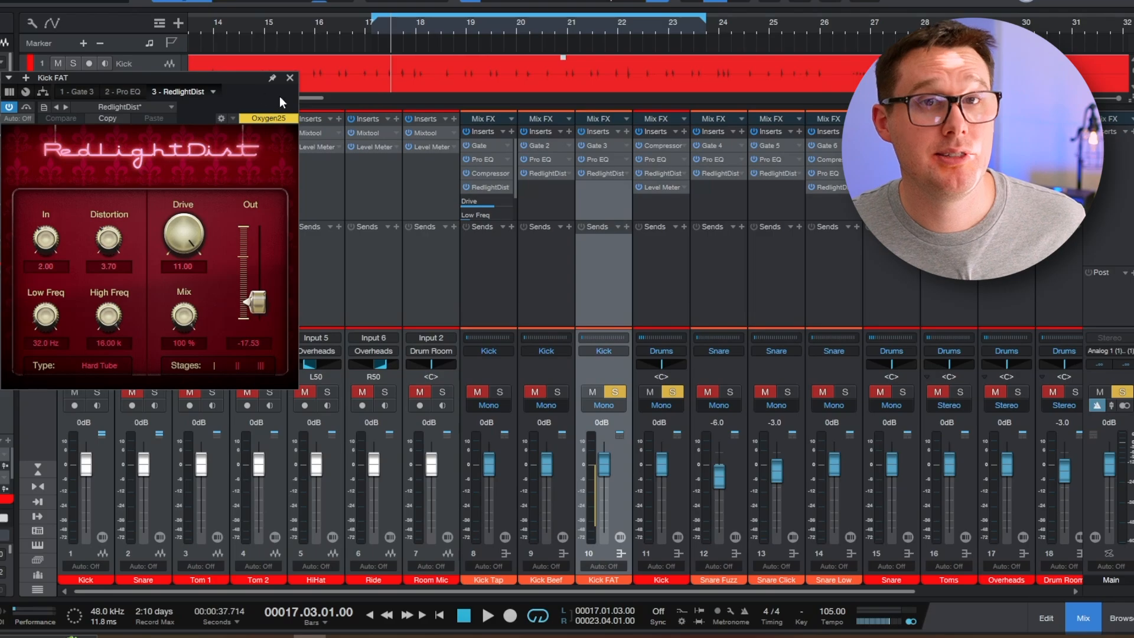
{"action": "left_click", "coordinate": [290, 79]}
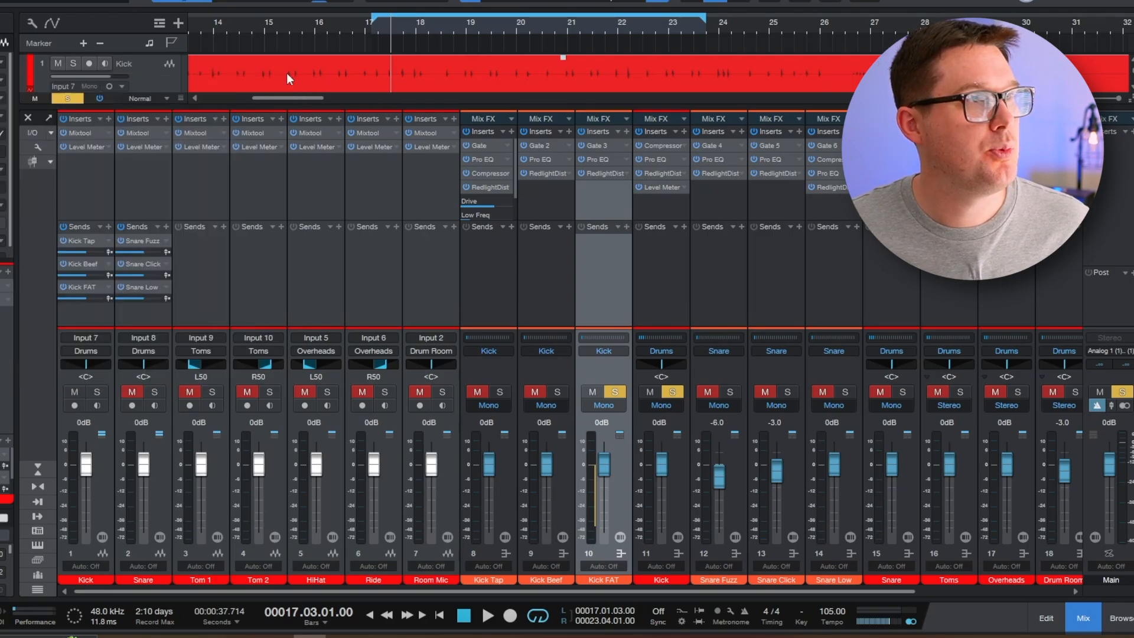
Play the soloed Kick FAT bus from near the loop start at bar 17
{"action": "left_click", "coordinate": [375, 24]}
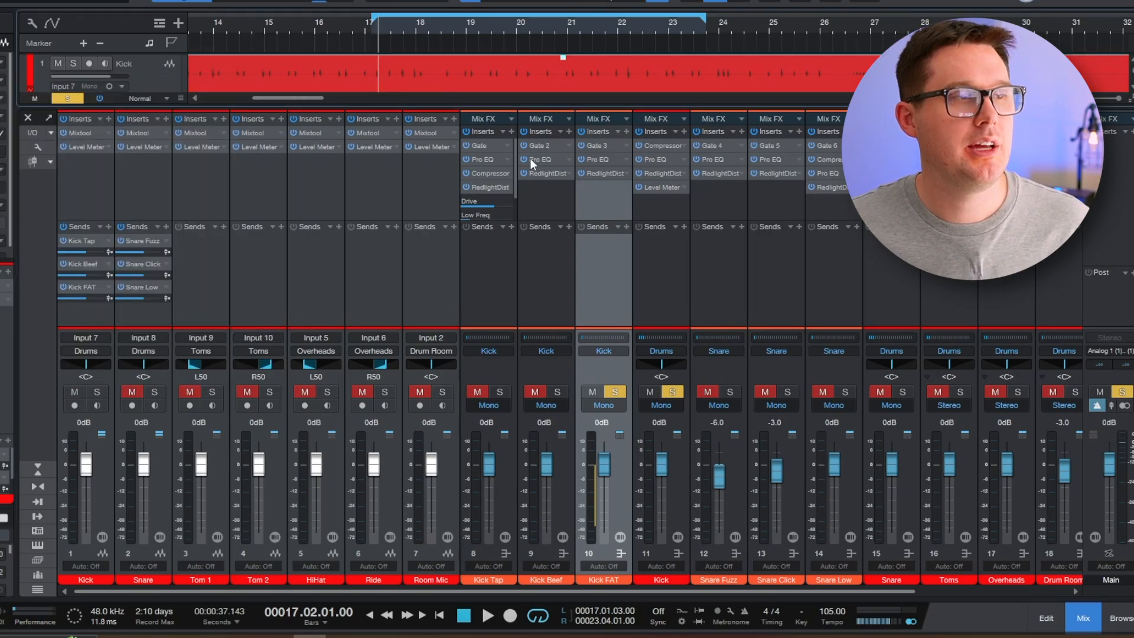
{"action": "key", "text": "space"}
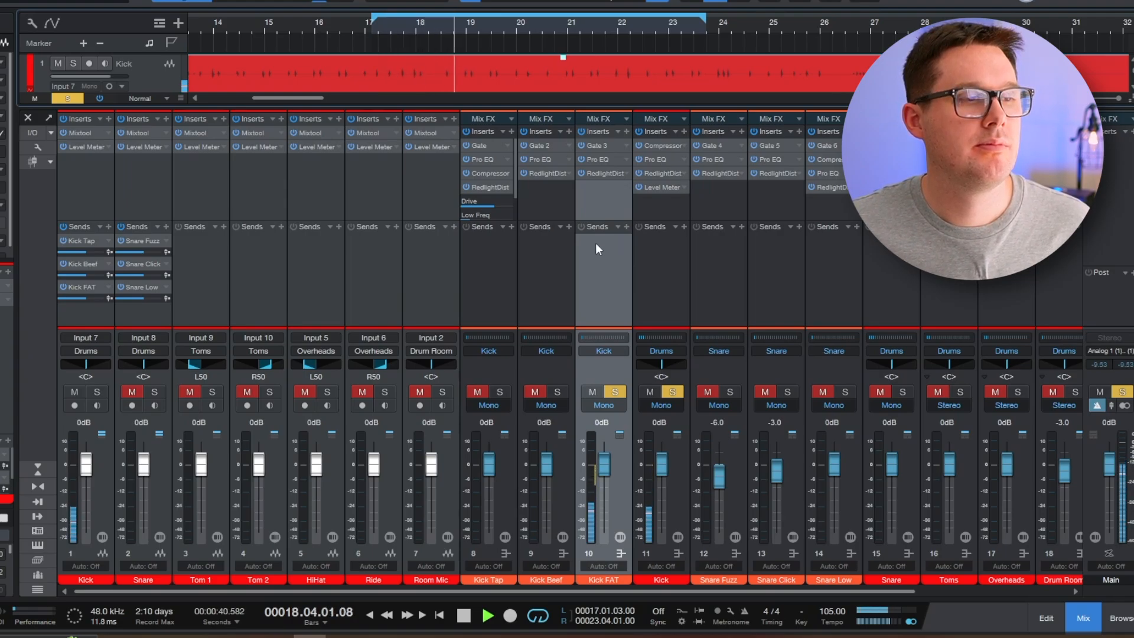
{"action": "key", "text": "space"}
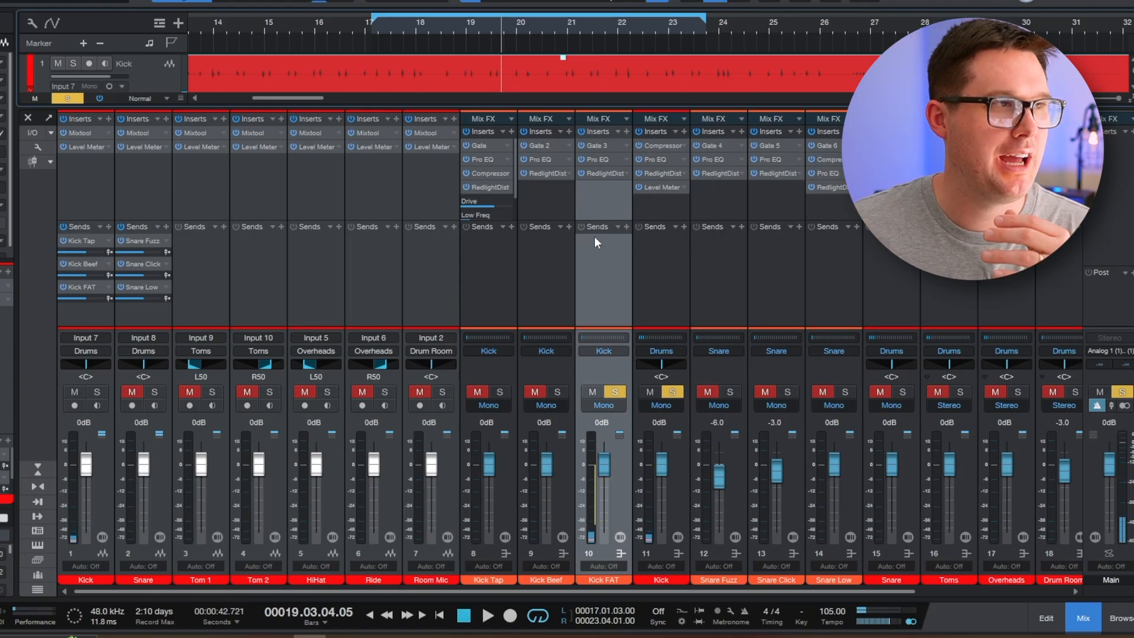
Solo the Kick Tap and Kick Beef buses together alongside the Kick FAT bus
{"action": "left_click", "coordinate": [499, 314]}
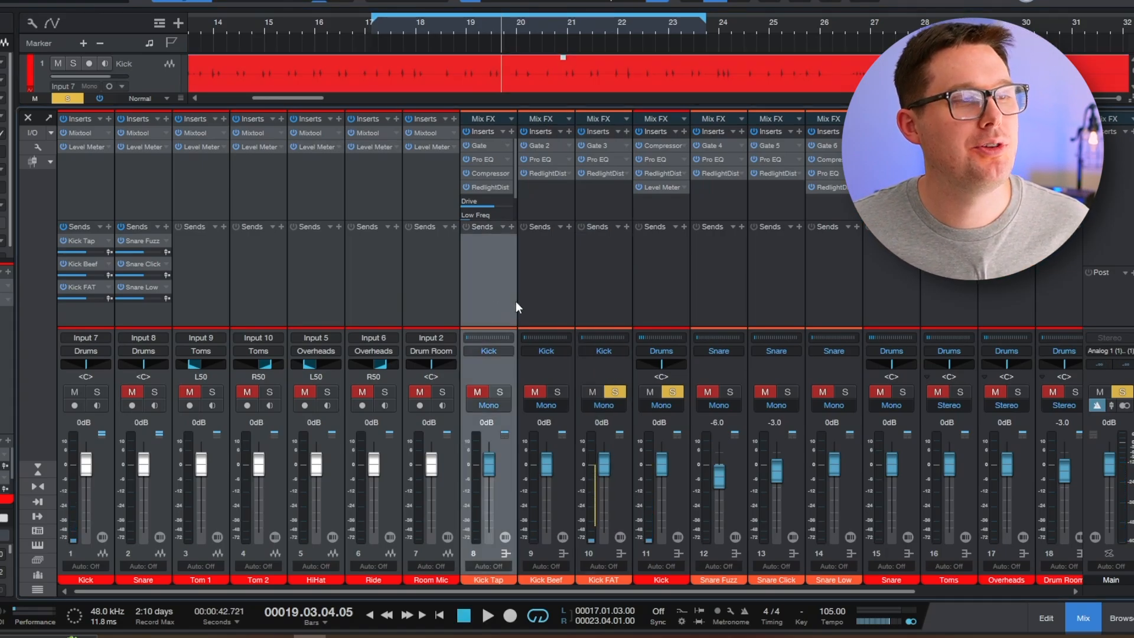
{"action": "left_click", "coordinate": [526, 303], "text": "shift"}
{"action": "key", "text": "m"}
{"action": "key", "text": "s"}
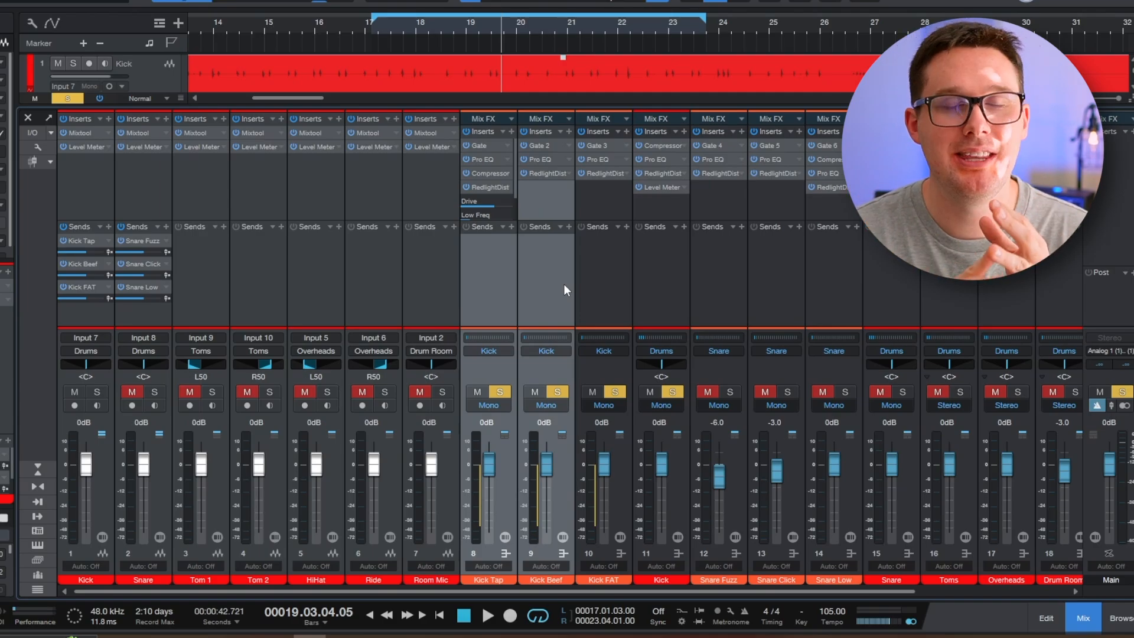
Play the three soloed kick buses together from near bar 17 and select the main Kick bus they feed
{"action": "left_click", "coordinate": [379, 25]}
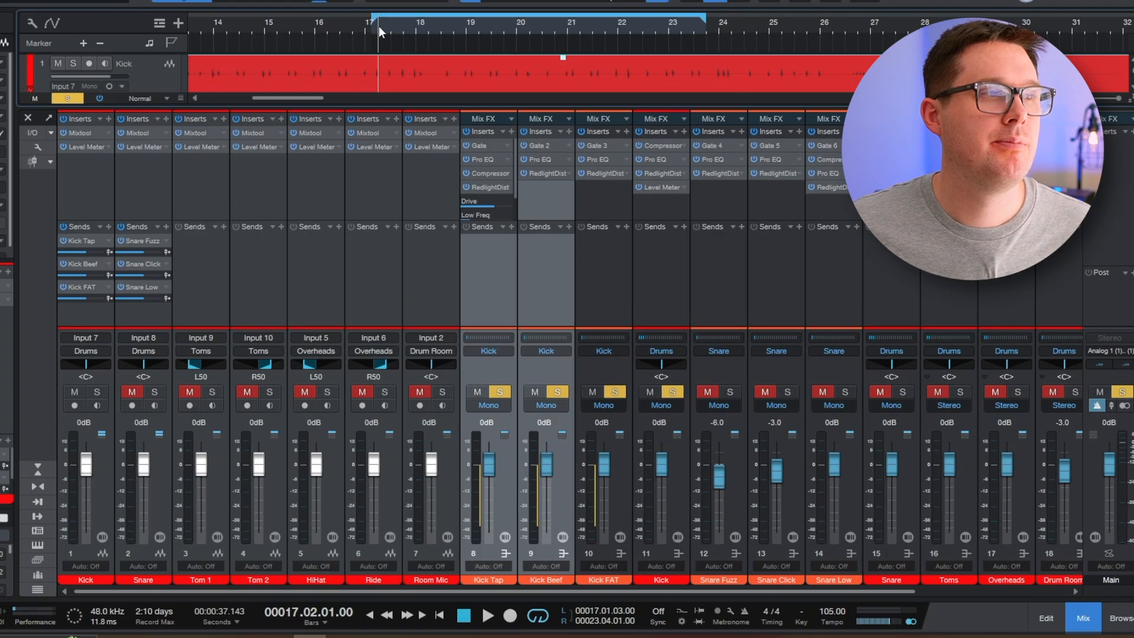
{"action": "key", "text": "space"}
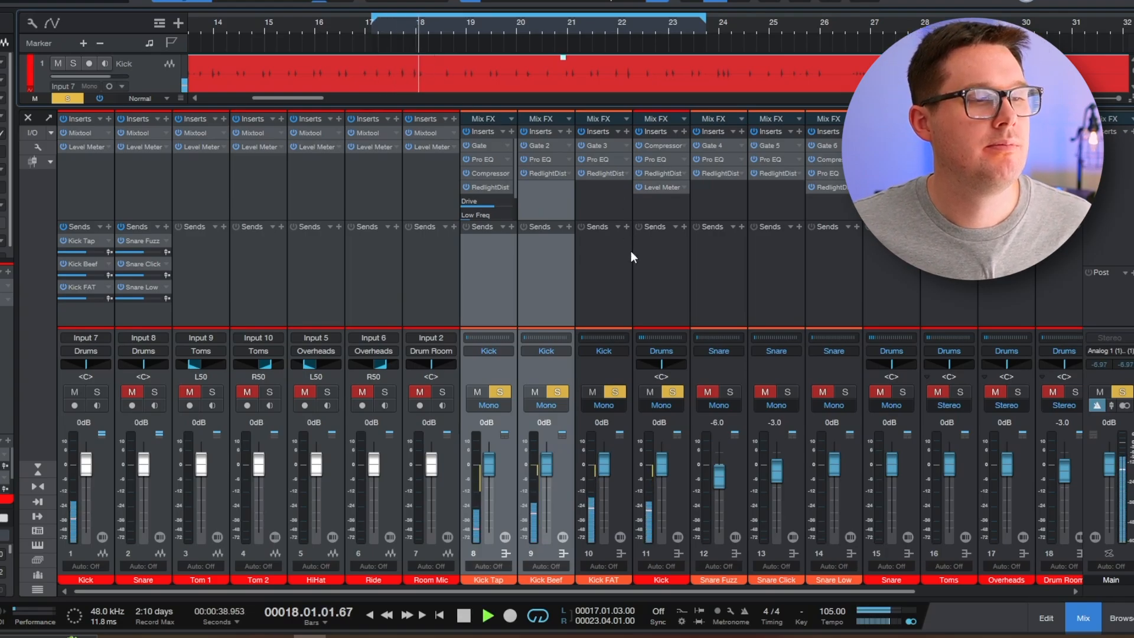
{"action": "left_click", "coordinate": [660, 249]}
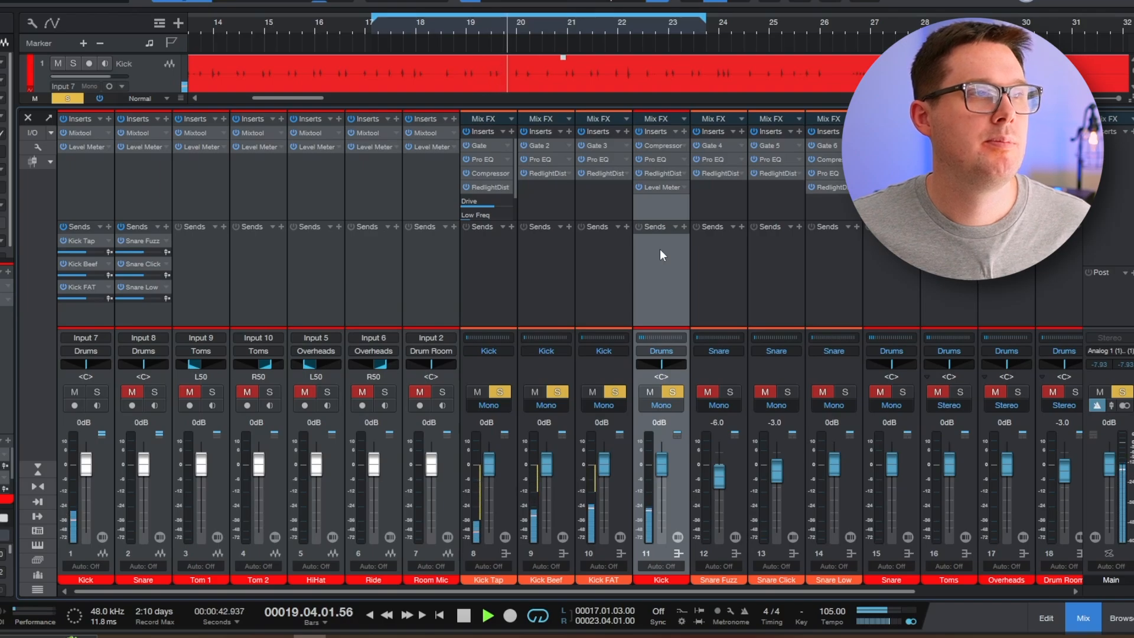
{"action": "key", "text": "space"}
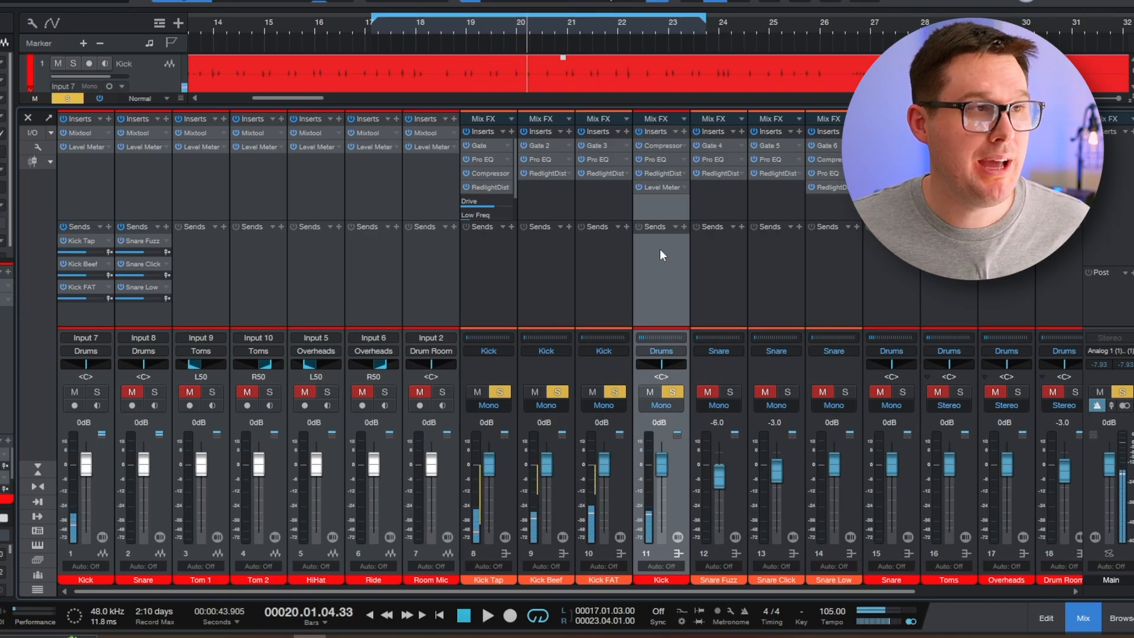
Review the Compressor and Pro EQ settings on the main Kick bus, repositioning the plug-in window to show the full EQ
{"action": "double_click", "coordinate": [671, 145]}
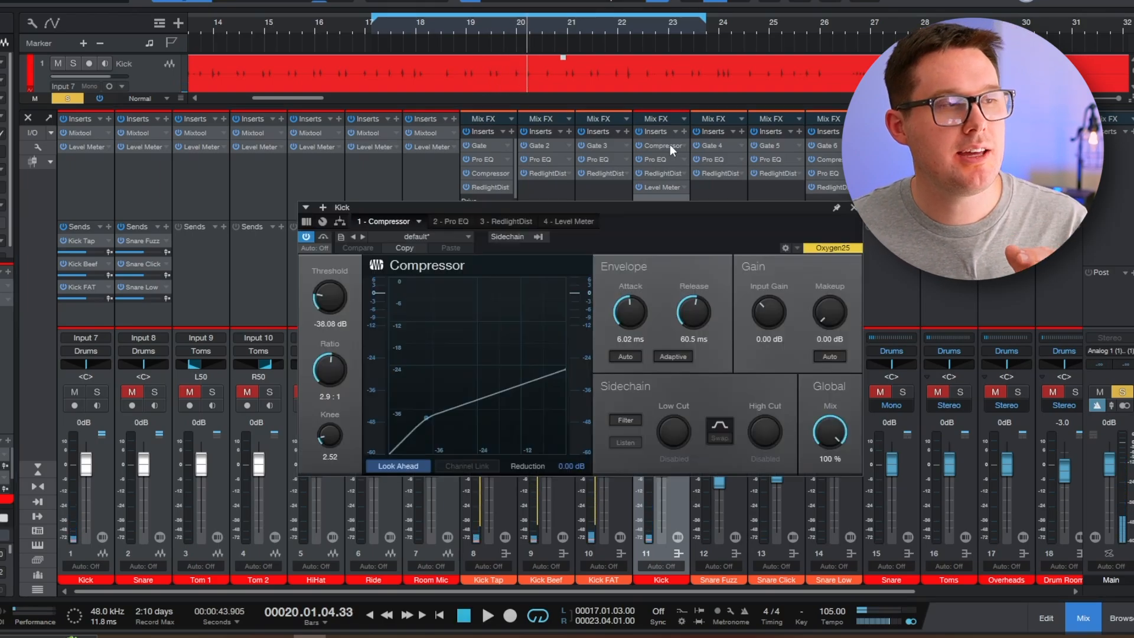
{"action": "left_click", "coordinate": [453, 222]}
{"action": "left_click_drag", "start_coordinate": [591, 208], "coordinate": [570, 178]}
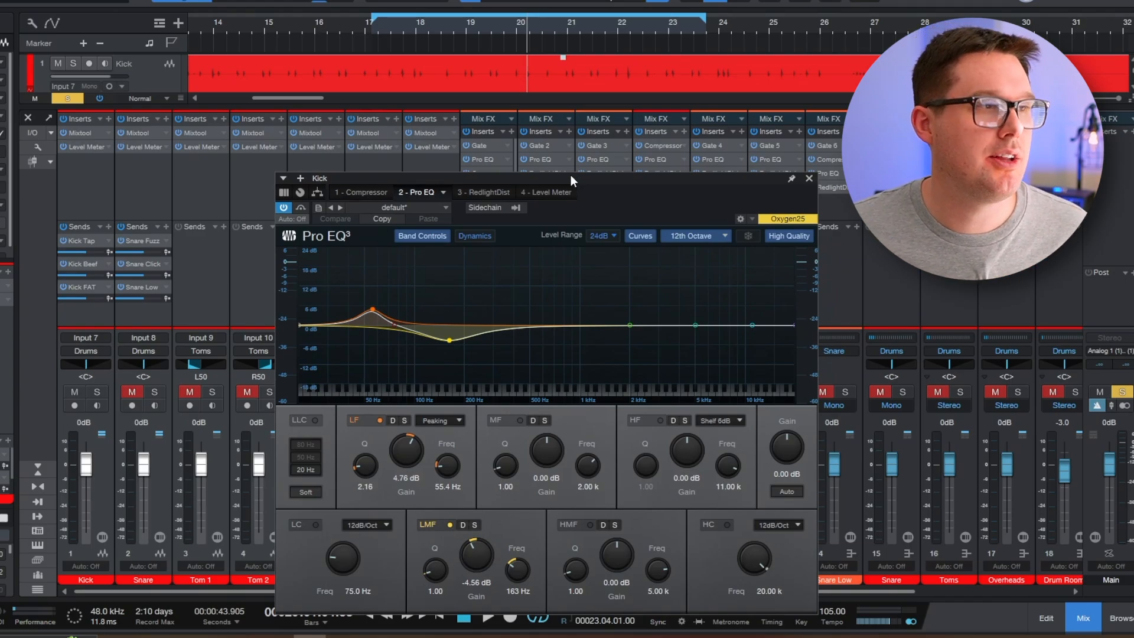
Review the RedlightDist and Level Meter plug-ins on the main Kick bus and close the plug-in window
{"action": "left_click", "coordinate": [490, 192]}
{"action": "left_click_drag", "start_coordinate": [493, 182], "coordinate": [542, 178]}
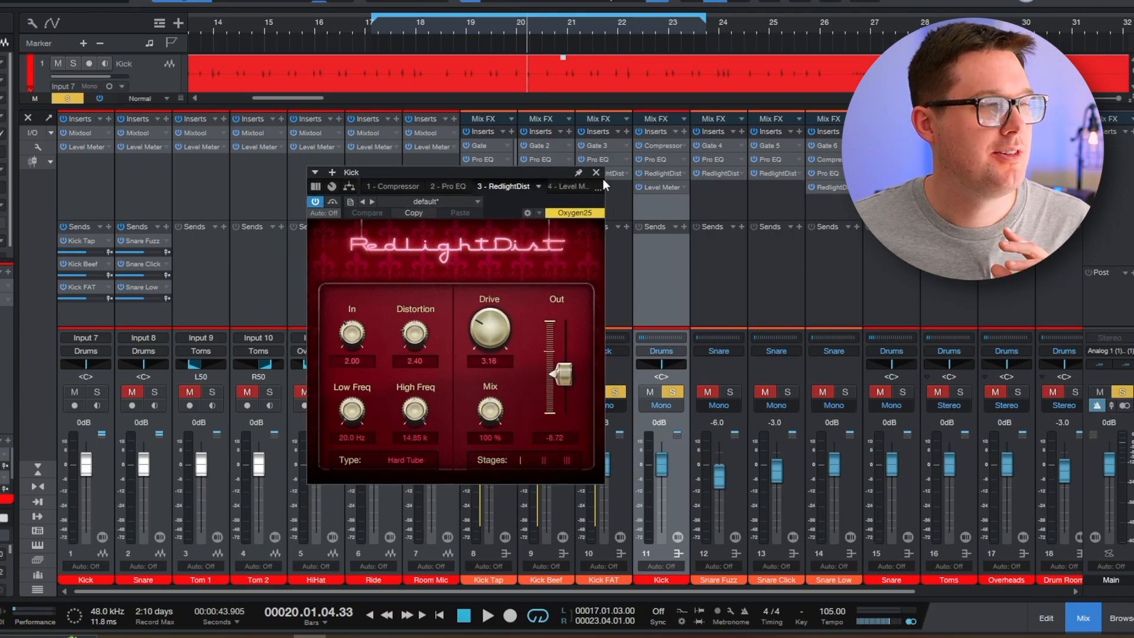
{"action": "left_click", "coordinate": [571, 186]}
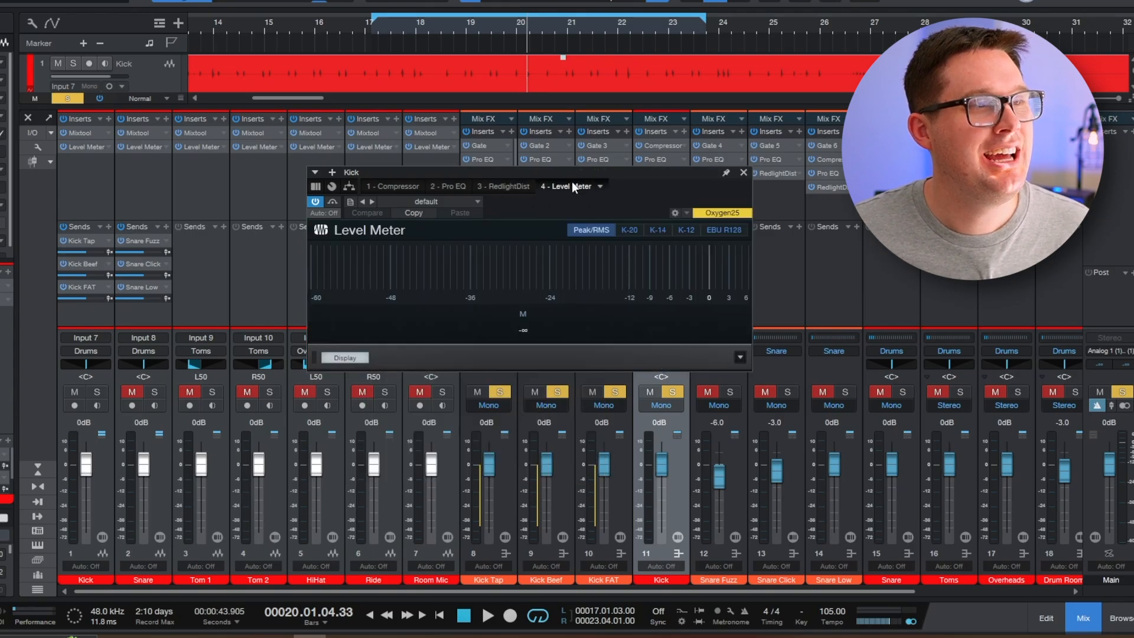
{"action": "left_click", "coordinate": [743, 172]}
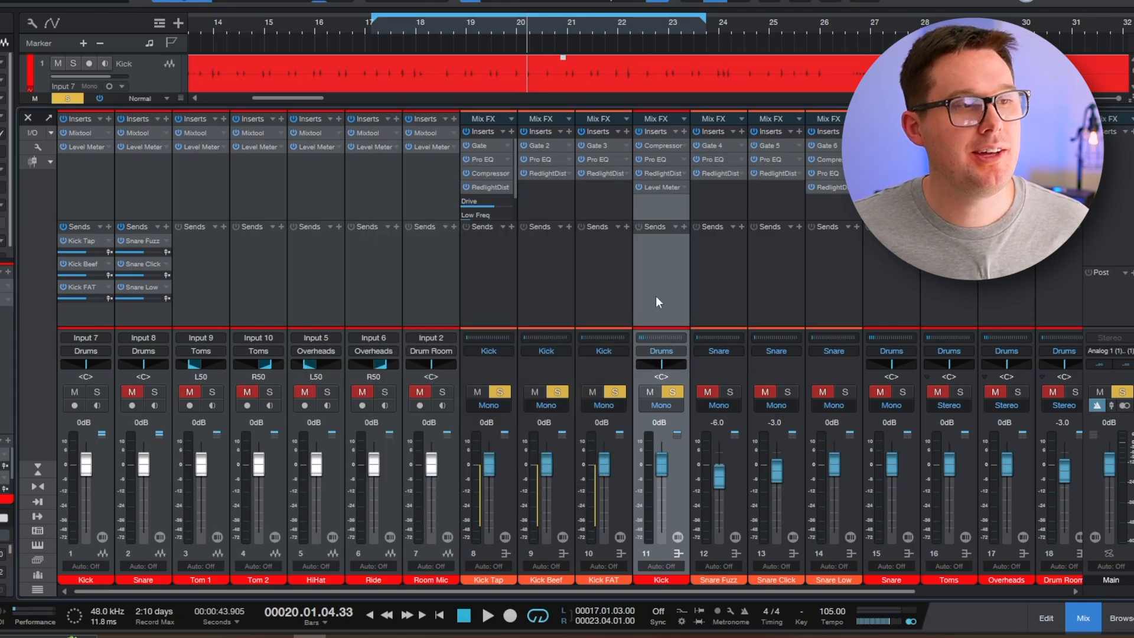
Clear the solos on the Kick Tap, Kick Beef, Kick FAT and main Kick buses, and select the source Kick track
{"action": "left_click", "coordinate": [492, 286], "text": "shift"}
{"action": "key", "text": "s"}
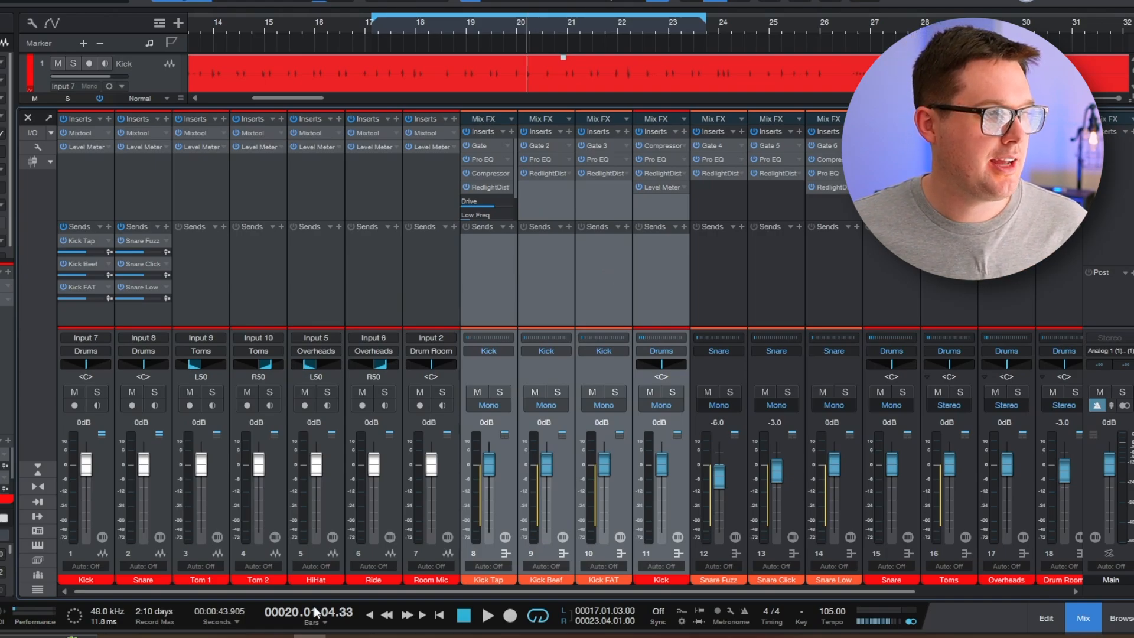
{"action": "left_click", "coordinate": [77, 200]}
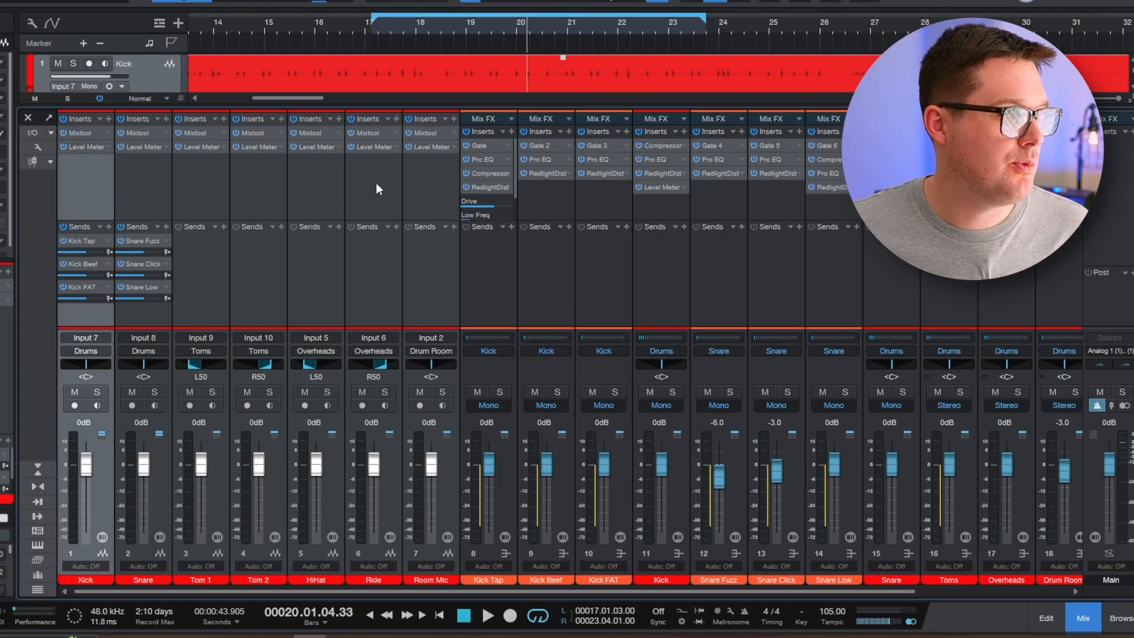
{"action": "left_click", "coordinate": [409, 187]}
{"action": "left_click", "coordinate": [69, 187]}
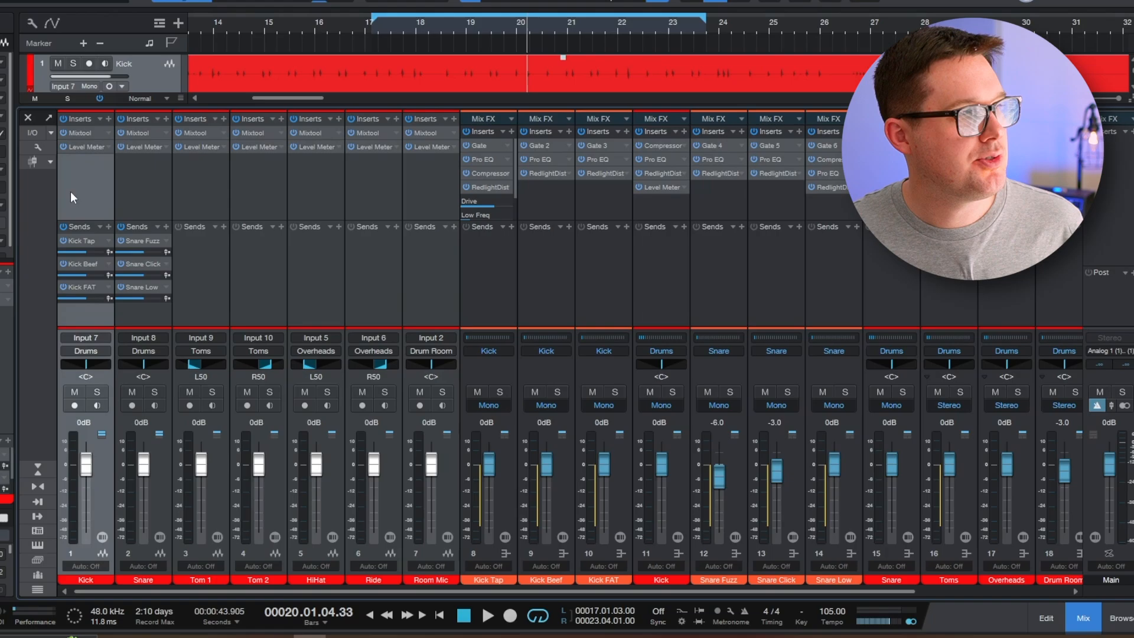
Trace the kick routing by selecting the Drums bus, each of the three parallel kick buses, and the main Kick bus
{"action": "left_click_drag", "start_coordinate": [598, 590], "coordinate": [871, 595]}
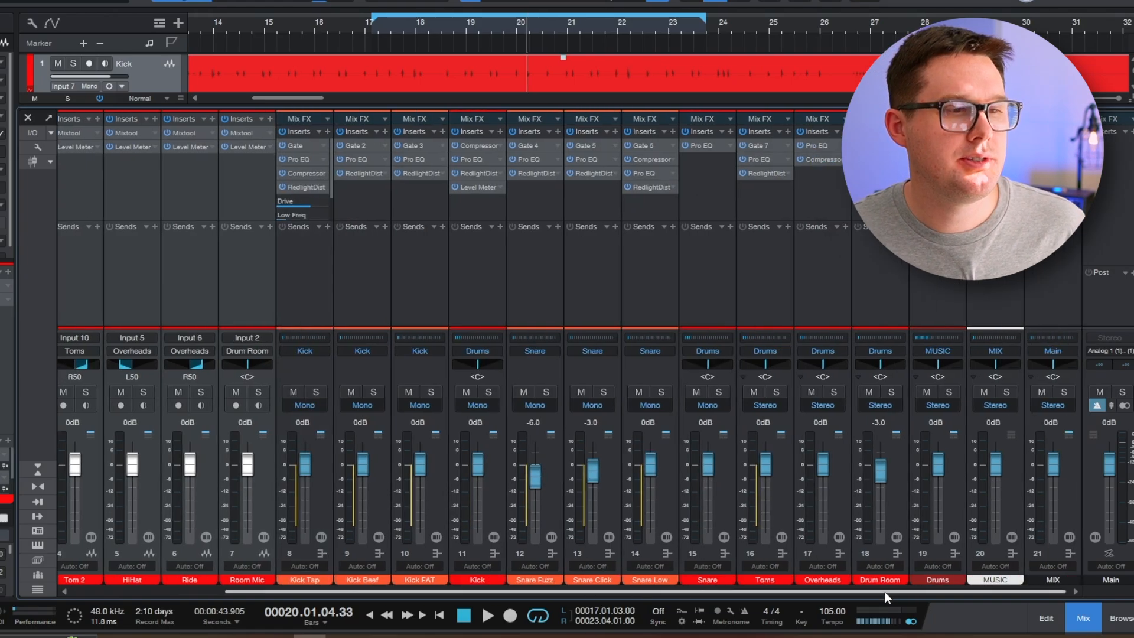
{"action": "left_click", "coordinate": [941, 253]}
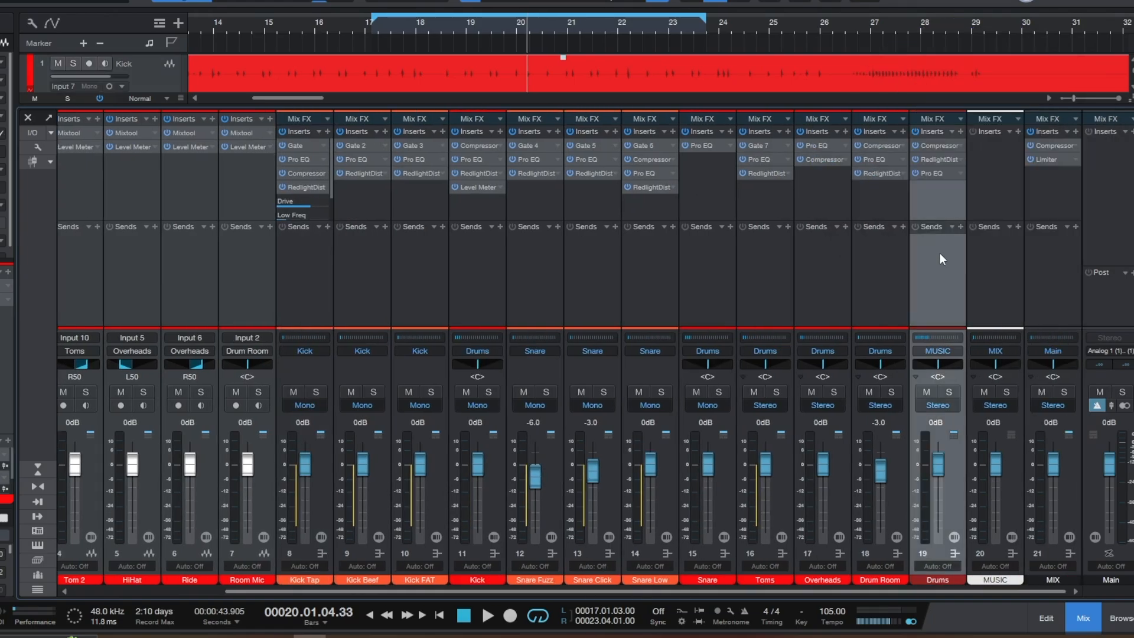
{"action": "left_click", "coordinate": [314, 267]}
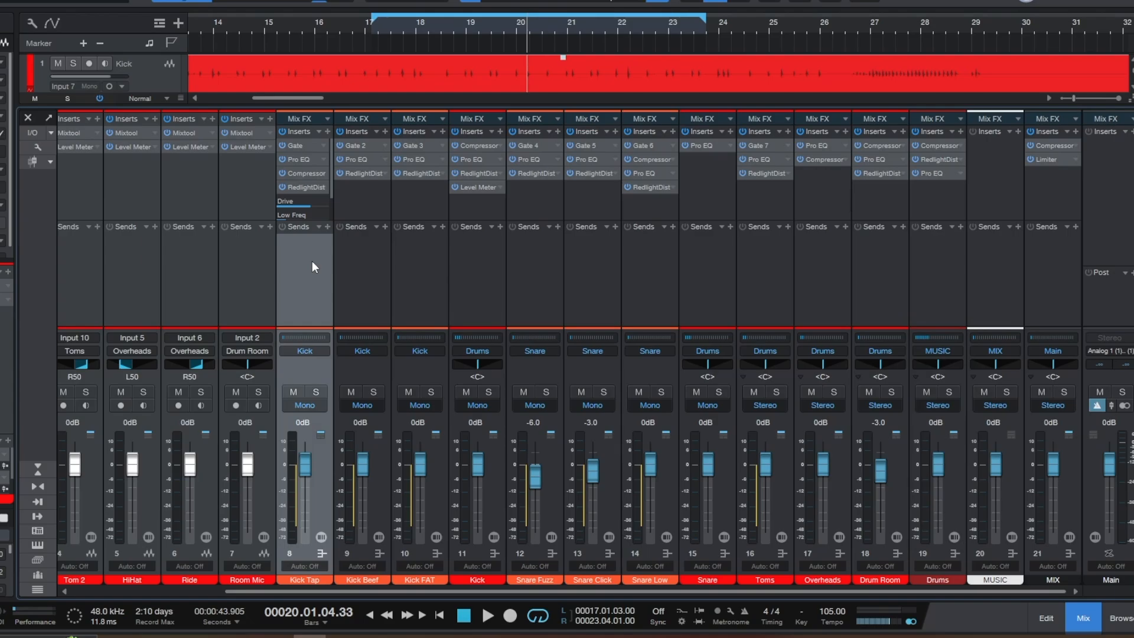
{"action": "left_click", "coordinate": [367, 258]}
{"action": "left_click", "coordinate": [425, 257]}
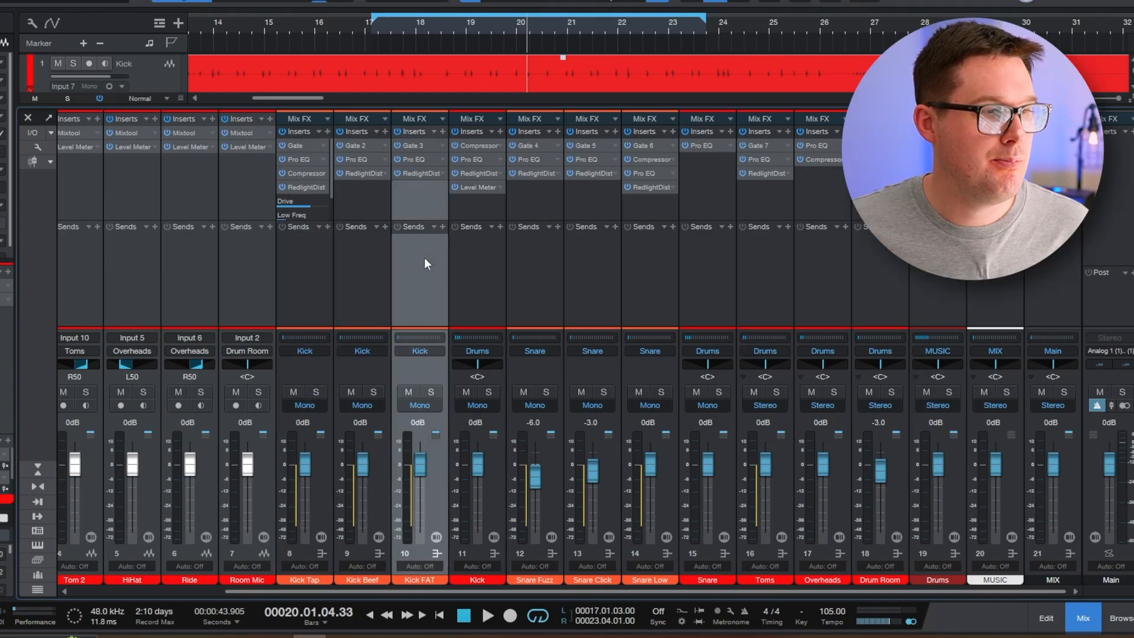
{"action": "left_click", "coordinate": [488, 243]}
Select the source Snare track and the Snare Fuzz bus, and show that bus's Pro EQ beside its channel
{"action": "left_click", "coordinate": [516, 262]}
{"action": "left_click_drag", "start_coordinate": [678, 593], "coordinate": [533, 593]}
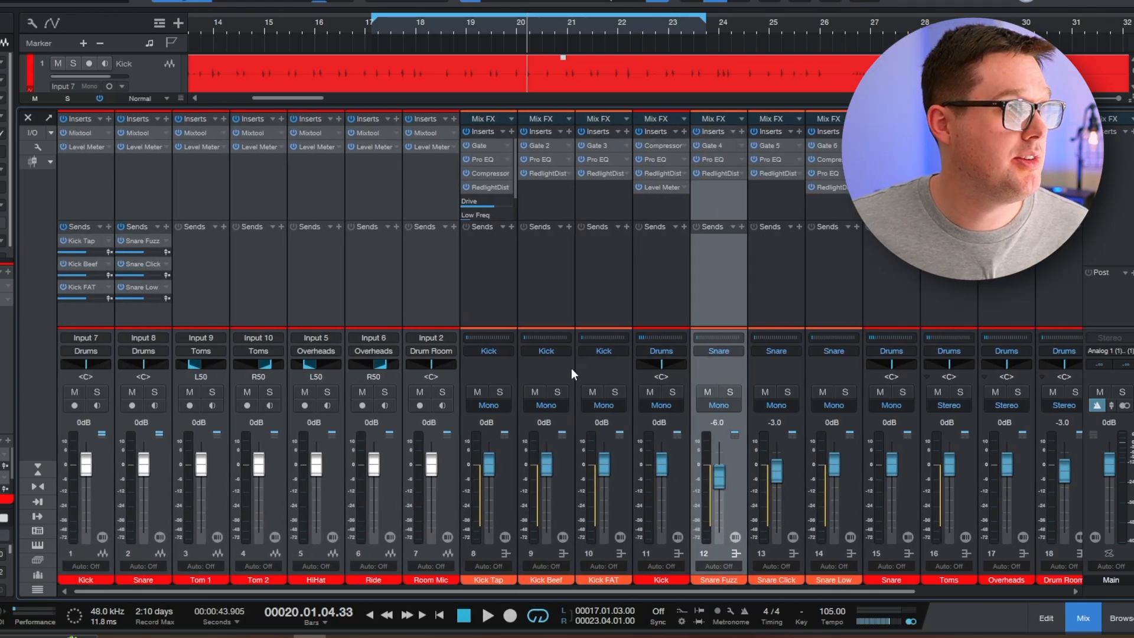
{"action": "left_click", "coordinate": [115, 158]}
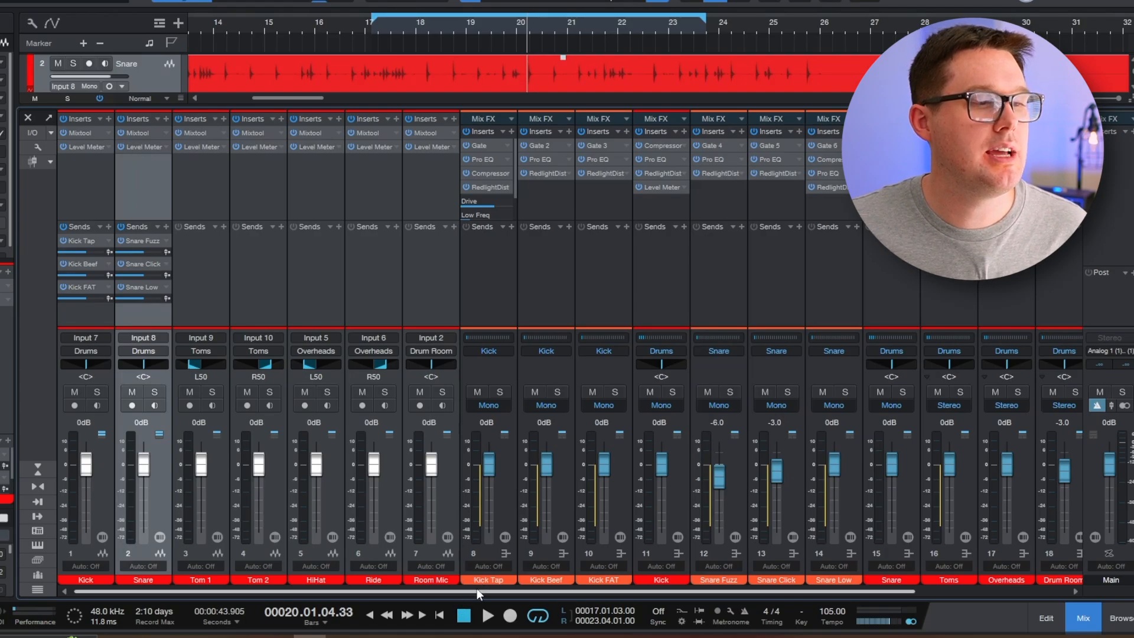
{"action": "left_click_drag", "start_coordinate": [476, 590], "coordinate": [582, 588]}
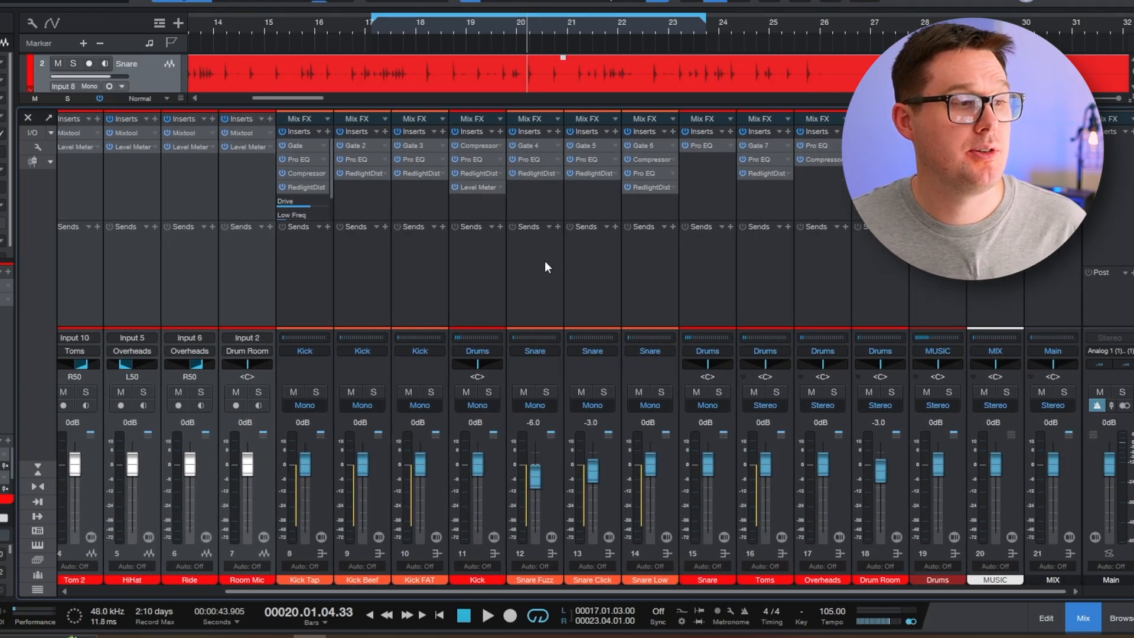
{"action": "left_click", "coordinate": [545, 261]}
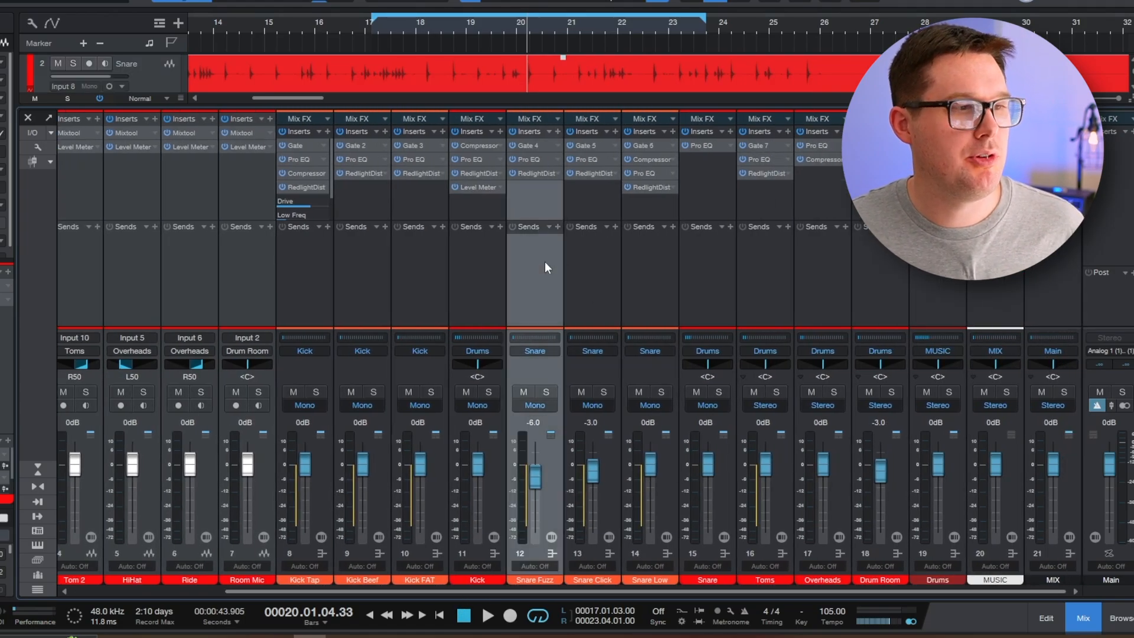
{"action": "left_click", "coordinate": [538, 154]}
{"action": "left_click_drag", "start_coordinate": [592, 64], "coordinate": [1018, 121]}
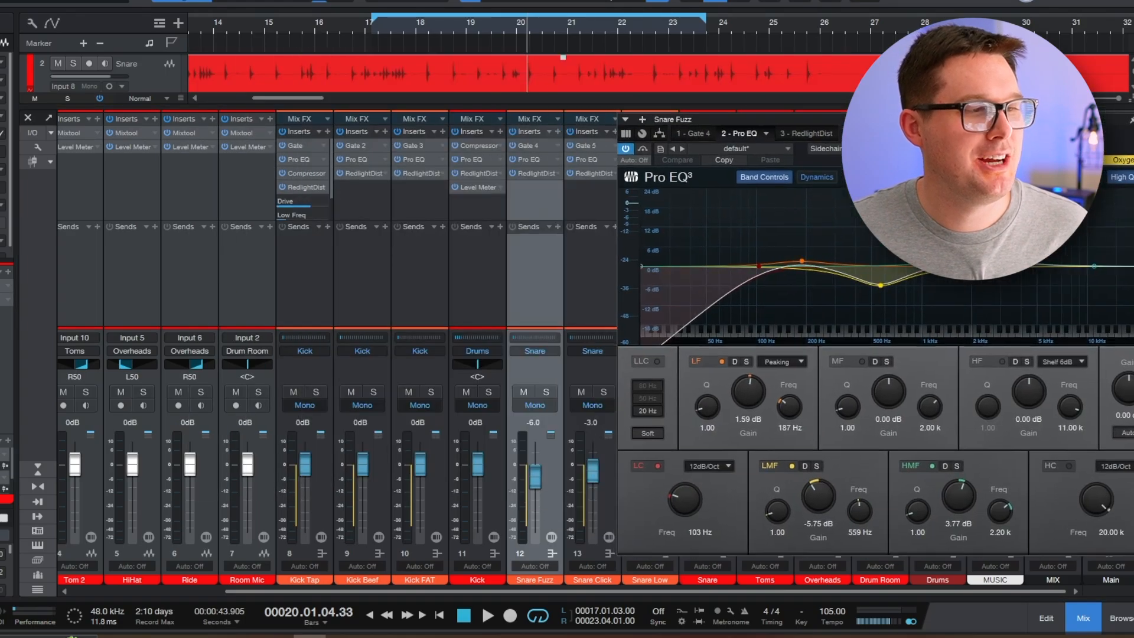
Solo the Snare Fuzz bus, play it with its Pro EQ open, and stop playback
{"action": "key", "text": "s"}
{"action": "key", "text": "space"}
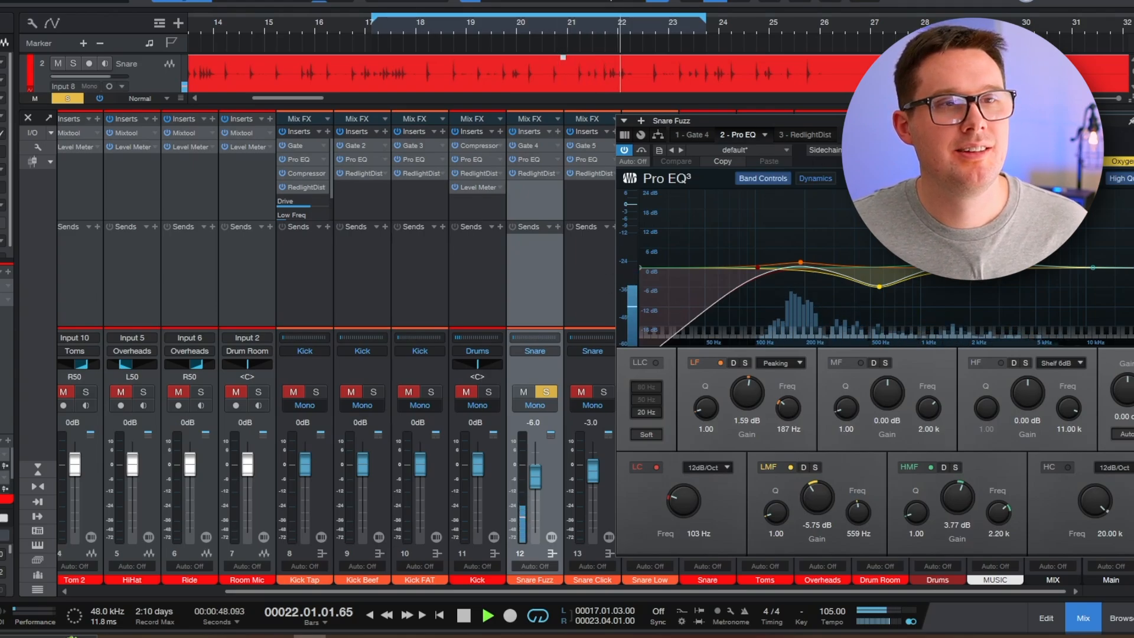
{"action": "left_click_drag", "start_coordinate": [1119, 134], "coordinate": [1010, 137]}
{"action": "key", "text": "space"}
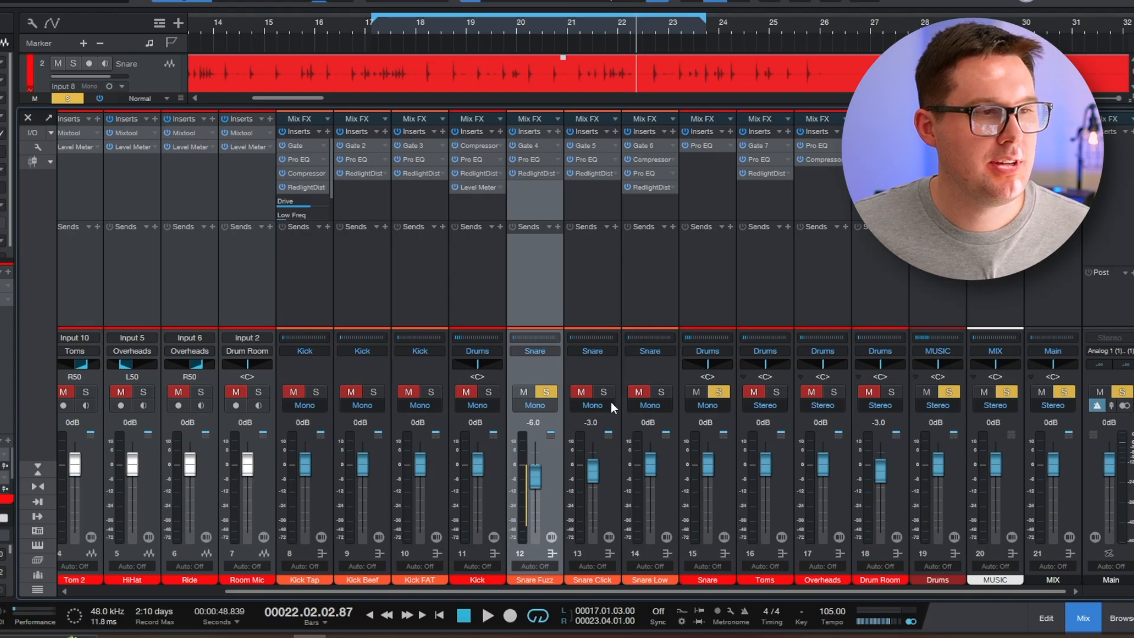
Switch the solo from the Snare Fuzz bus to the Snare Click bus and review the Pro EQ on Snare Click
{"action": "left_click", "coordinate": [591, 249]}
{"action": "key", "text": "s"}
{"action": "left_click", "coordinate": [548, 283]}
{"action": "key", "text": "s"}
{"action": "left_click", "coordinate": [580, 276]}
{"action": "double_click", "coordinate": [592, 156]}
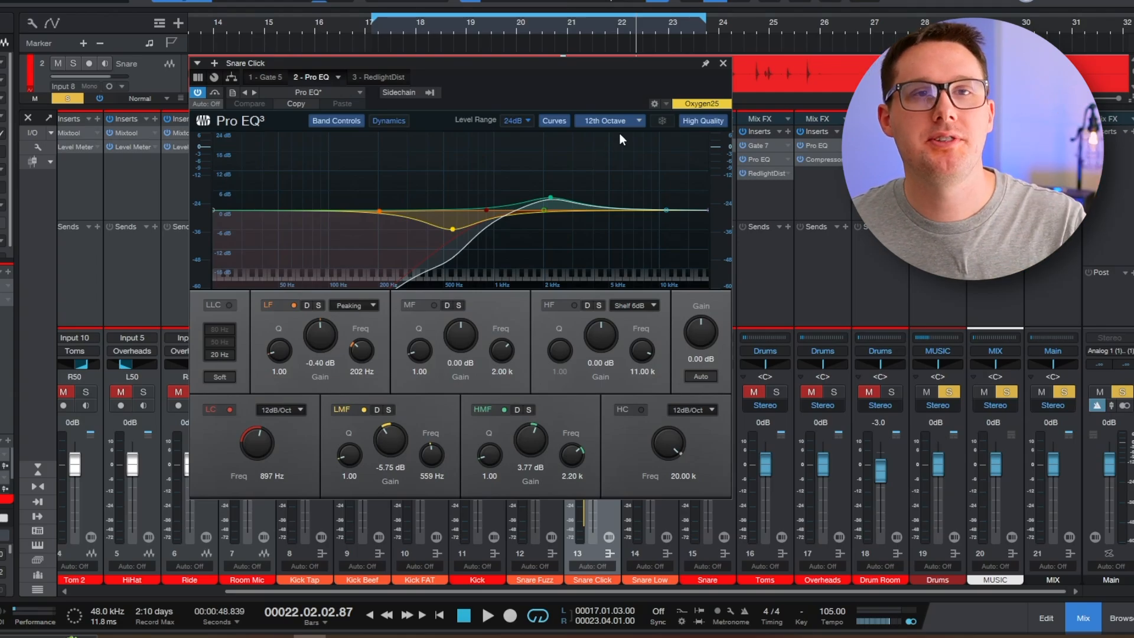
{"action": "left_click", "coordinate": [723, 64]}
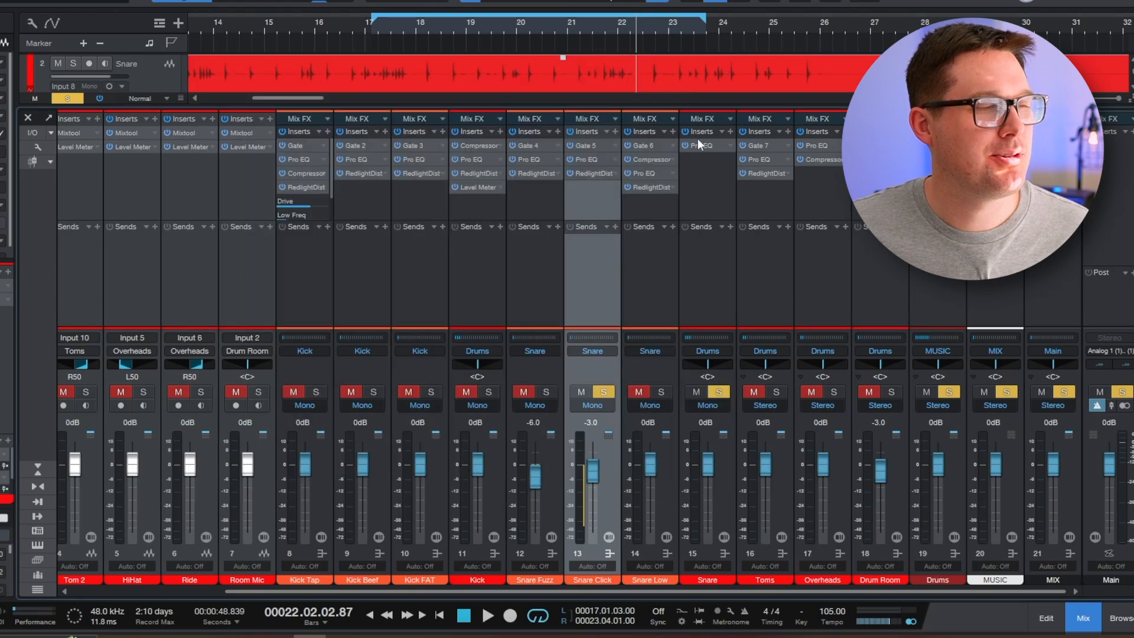
Play the soloed Snare Click bus from near the loop start at bar 17
{"action": "left_click", "coordinate": [377, 24]}
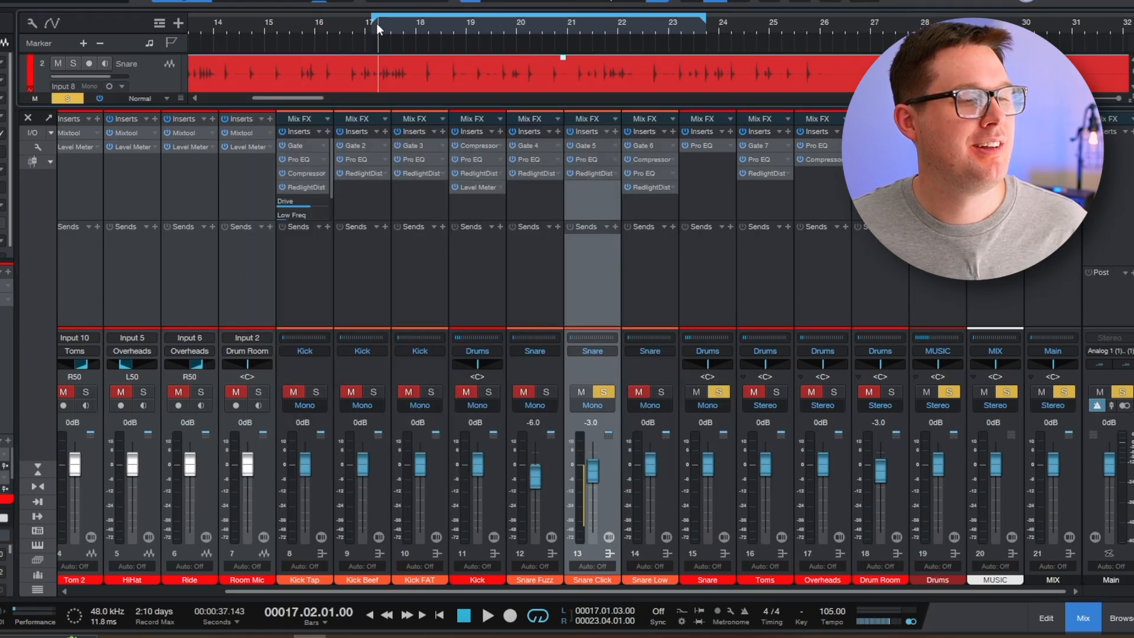
{"action": "key", "text": "space"}
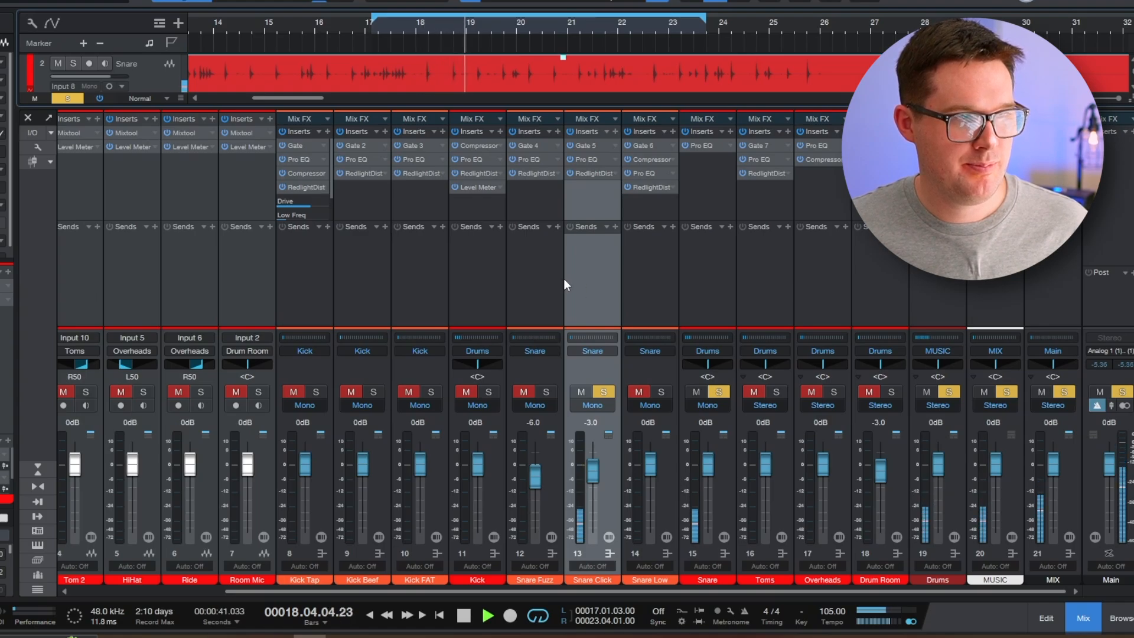
{"action": "key", "text": "space"}
Solo only the Snare Low bus and play it from near the loop start at bar 17
{"action": "left_click", "coordinate": [637, 284]}
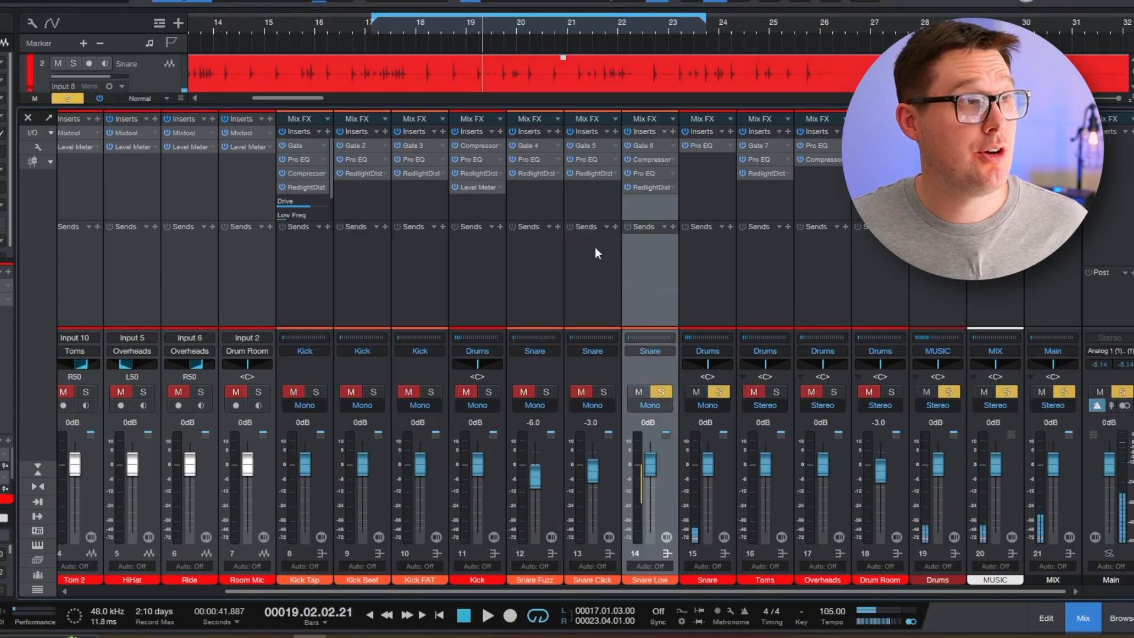
{"action": "left_click", "coordinate": [384, 29]}
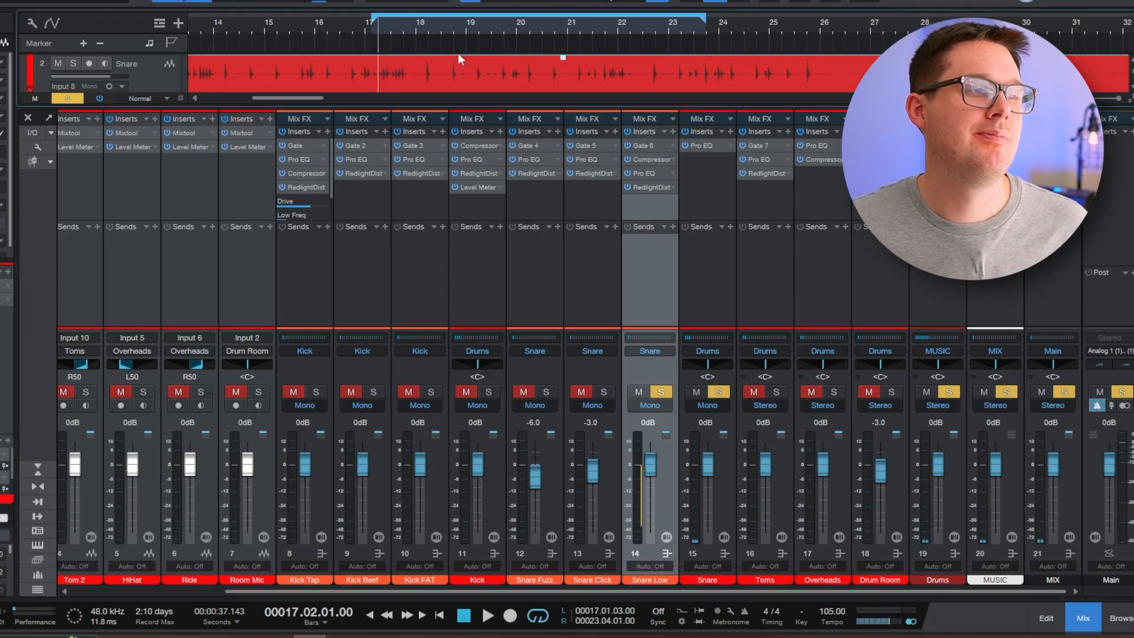
{"action": "key", "text": "space"}
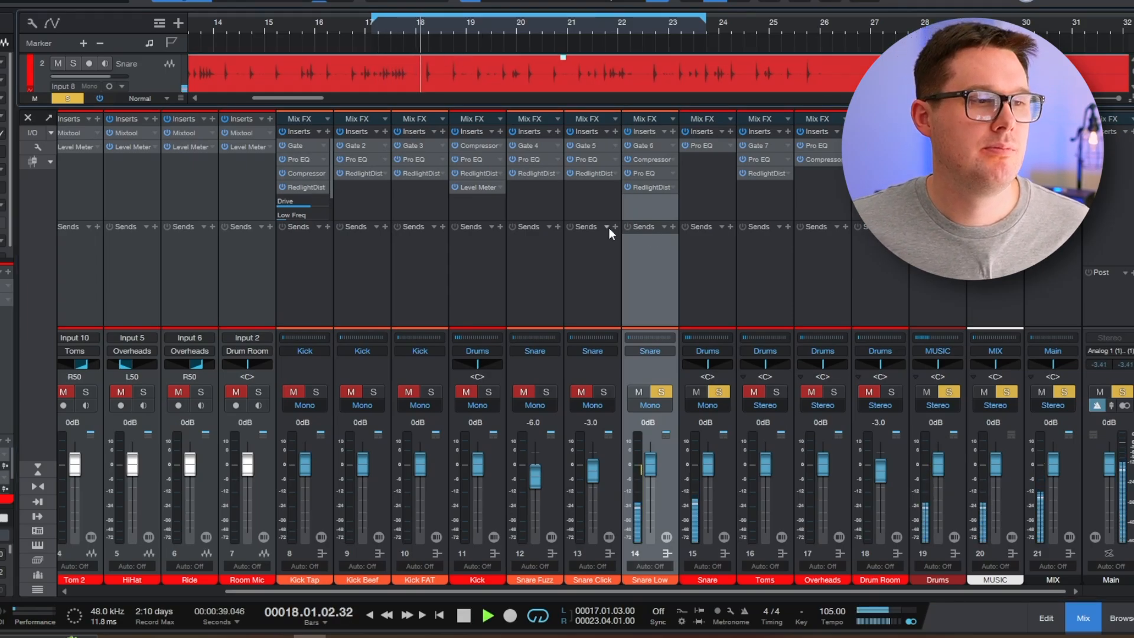
{"action": "key", "text": "space"}
Solo the Snare Fuzz and Snare Click buses together alongside the Snare Low bus
{"action": "left_click", "coordinate": [532, 252]}
{"action": "left_click", "coordinate": [613, 266], "text": "shift"}
{"action": "key", "text": "s"}
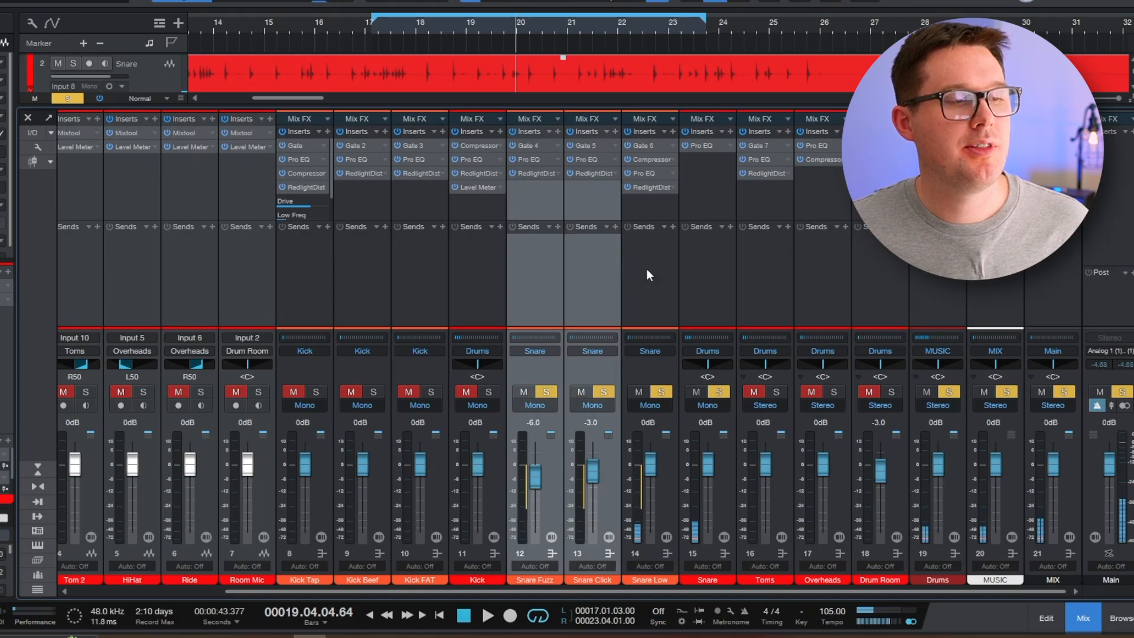
{"action": "left_click", "coordinate": [647, 268]}
{"action": "left_click", "coordinate": [544, 265]}
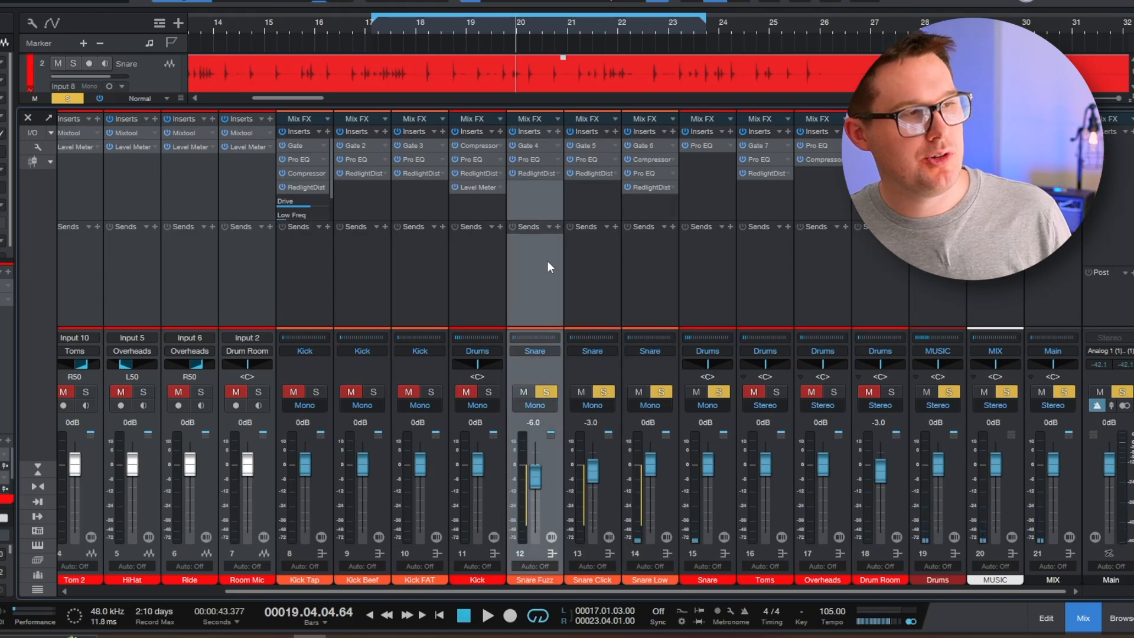
{"action": "left_click", "coordinate": [599, 309]}
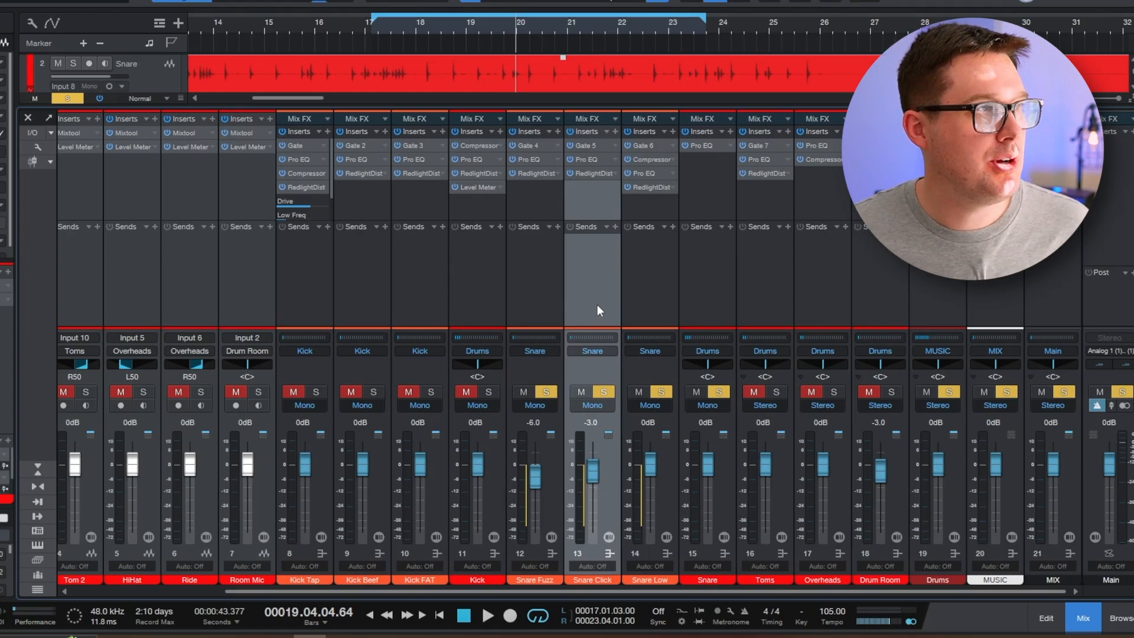
Open the Pro EQ on the main Snare bus and play the three soloed snare buses from near bar 17
{"action": "left_click", "coordinate": [372, 27]}
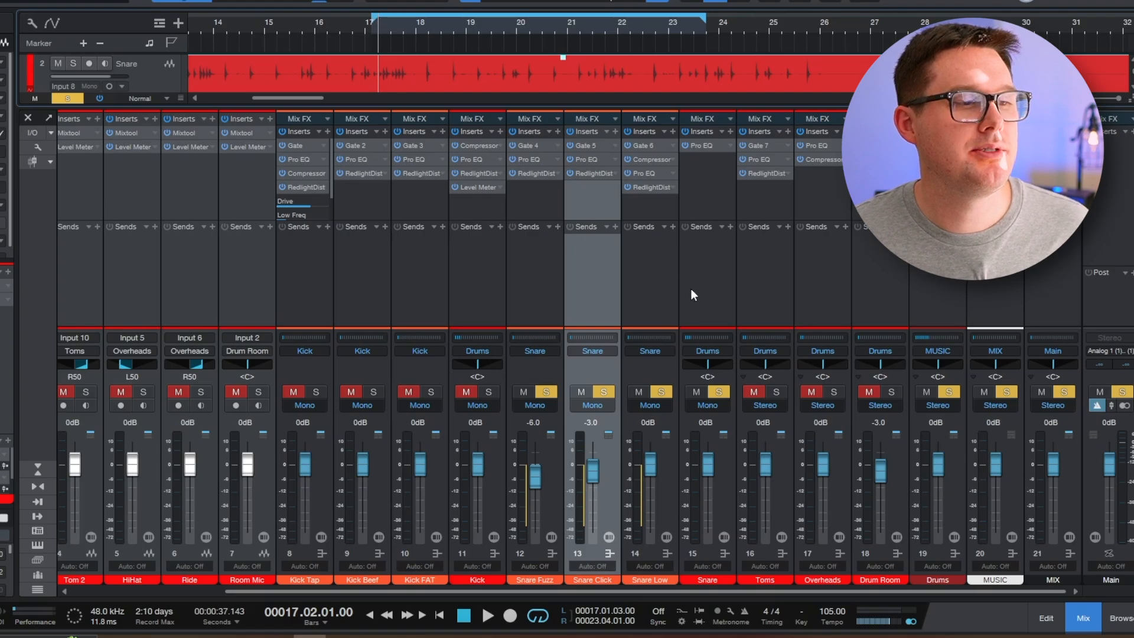
{"action": "left_click", "coordinate": [673, 284]}
{"action": "left_click", "coordinate": [718, 283]}
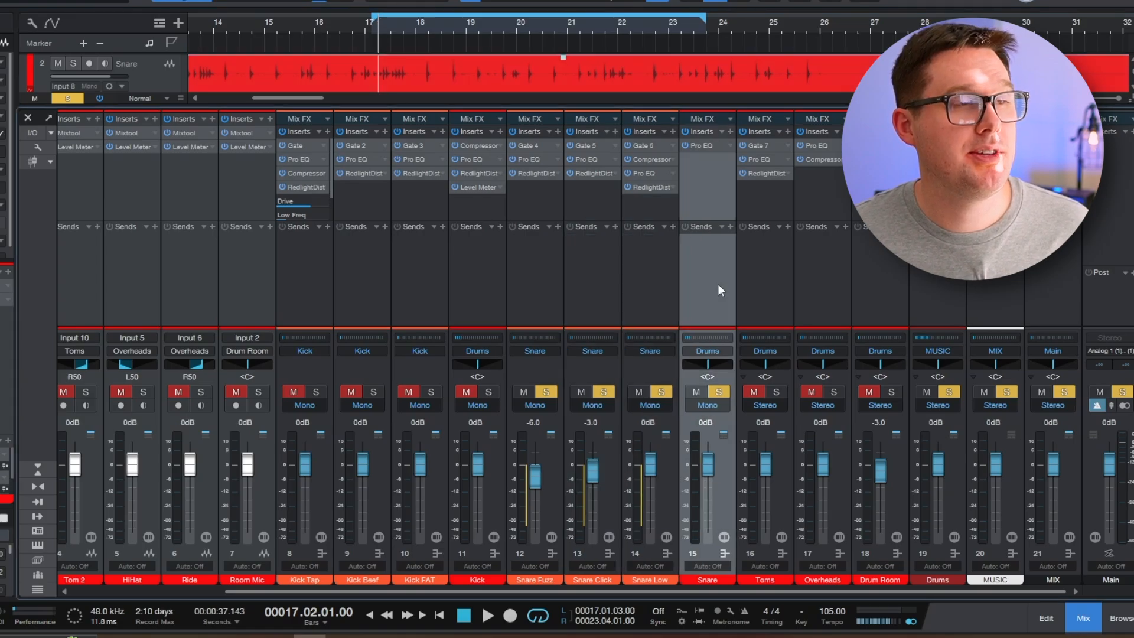
{"action": "left_click", "coordinate": [705, 145]}
{"action": "left_click_drag", "start_coordinate": [655, 65], "coordinate": [420, 138]}
{"action": "key", "text": "space"}
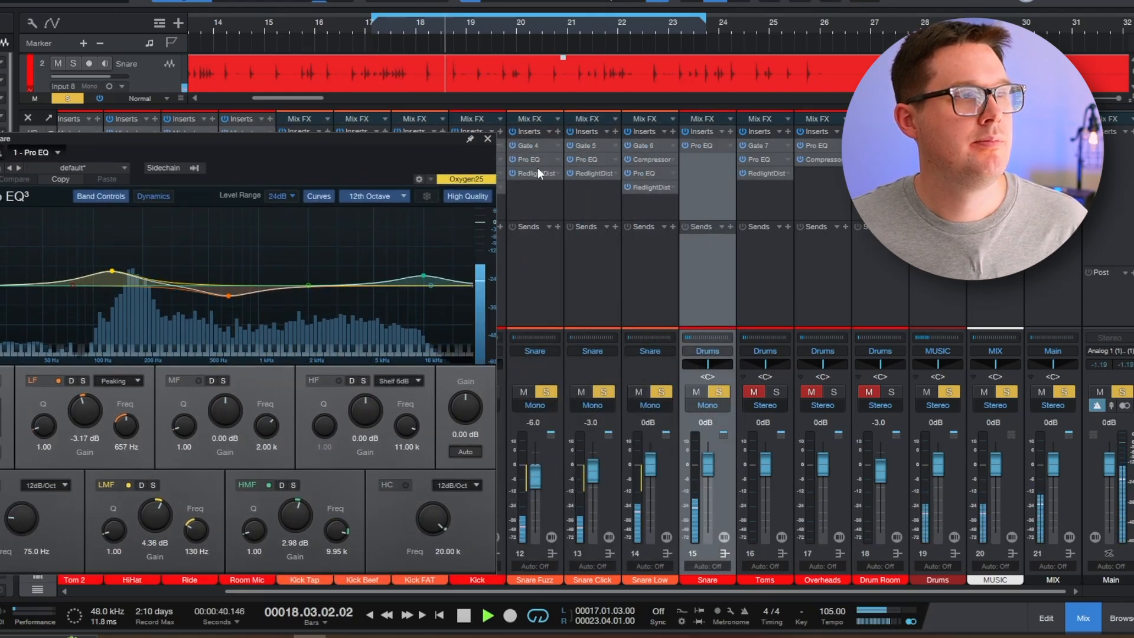
Bypass all inserts on the three parallel snare buses and the main Snare bus, and play them from near bar 17
{"action": "left_click", "coordinate": [544, 201]}
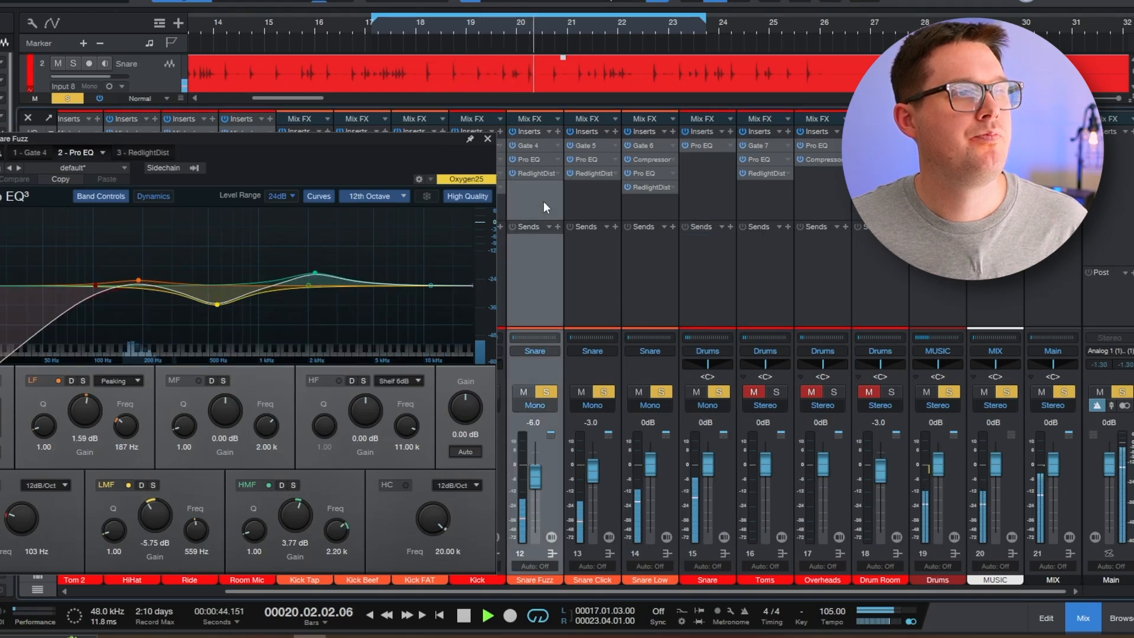
{"action": "left_click", "coordinate": [714, 186], "text": "shift"}
{"action": "key", "text": "space"}
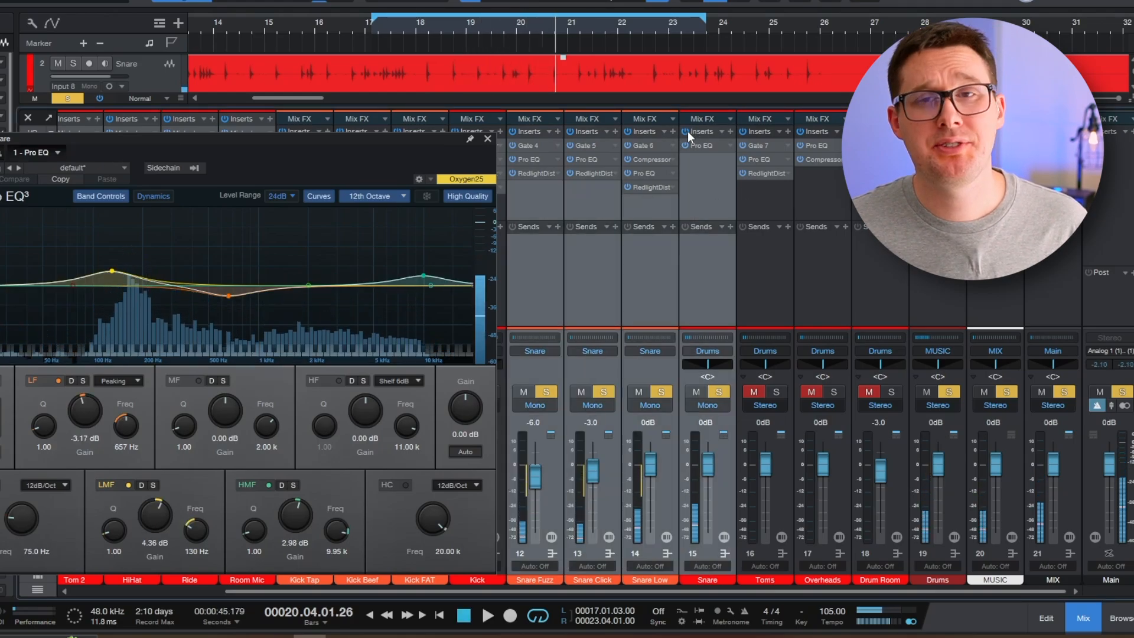
{"action": "left_click", "coordinate": [687, 132]}
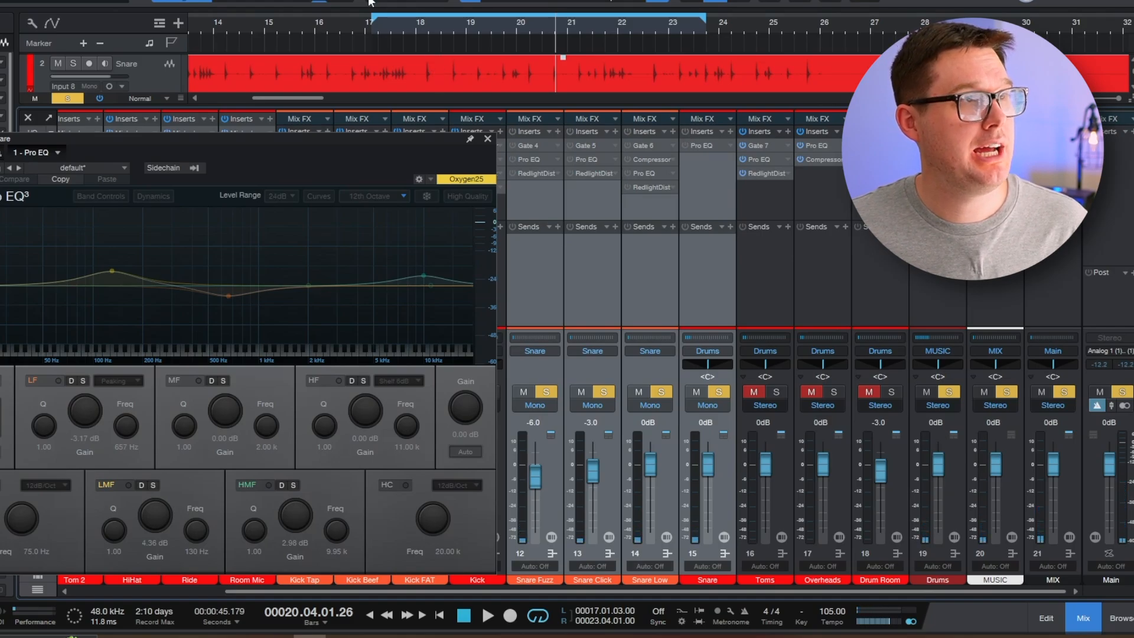
{"action": "left_click", "coordinate": [376, 23]}
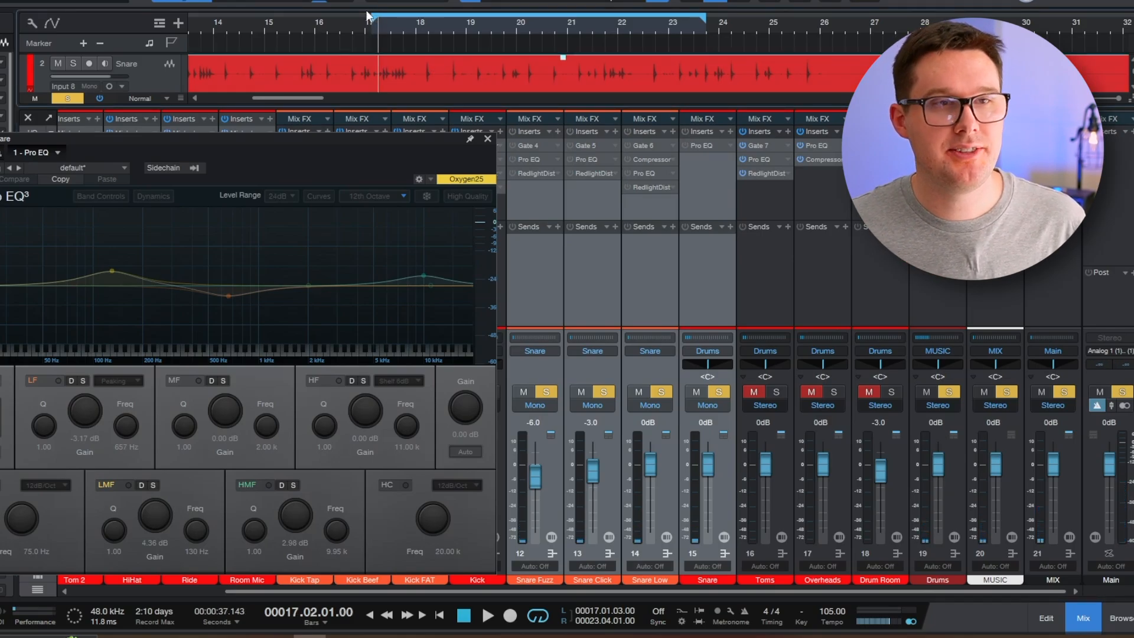
{"action": "key", "text": "space"}
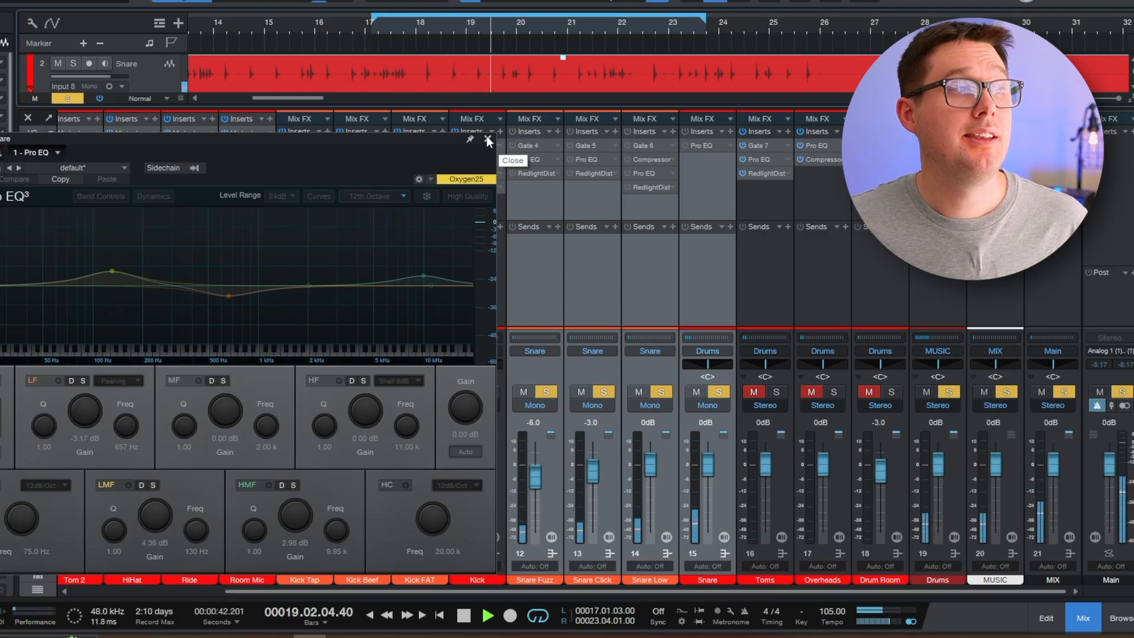
Re-enable all inserts on the Snare Fuzz, Snare Click, Snare Low and main Snare buses, and resume playback
{"action": "key", "text": "space"}
{"action": "left_click", "coordinate": [513, 131]}
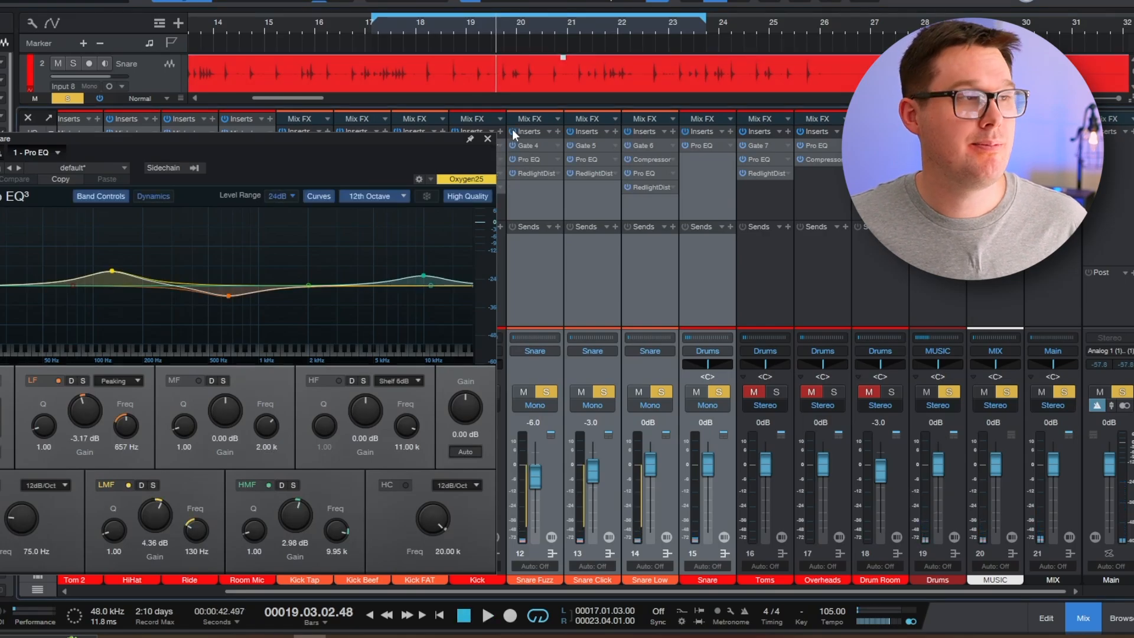
{"action": "key", "text": "space"}
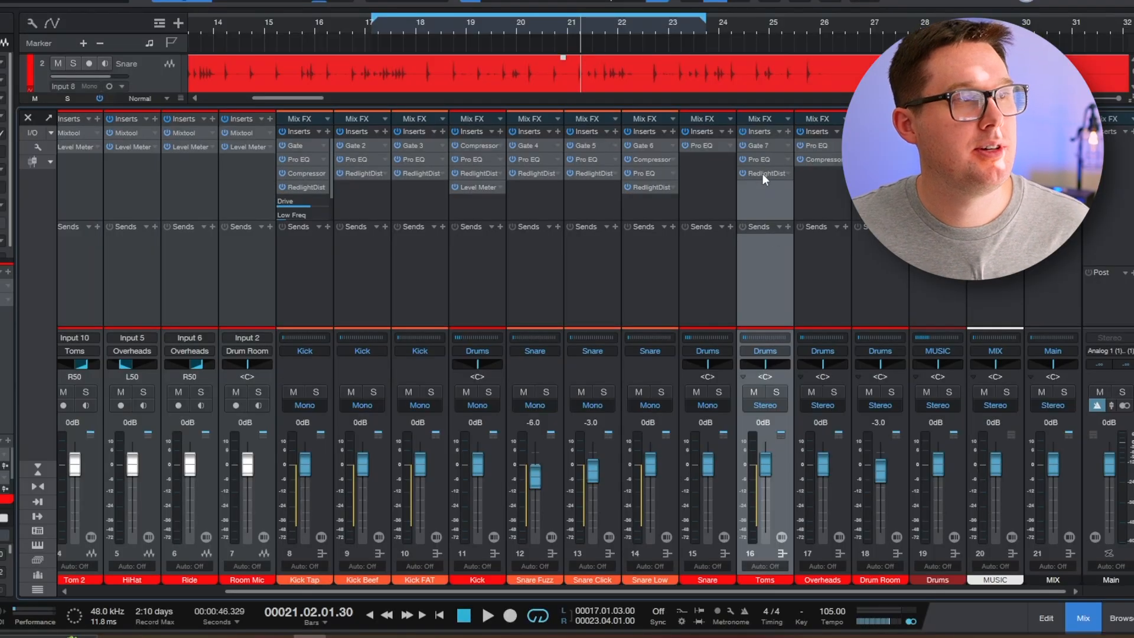
Review the RedlightDist and Pro EQ settings on the Toms bus and close the plug-in window
{"action": "double_click", "coordinate": [762, 173]}
{"action": "left_click", "coordinate": [309, 75]}
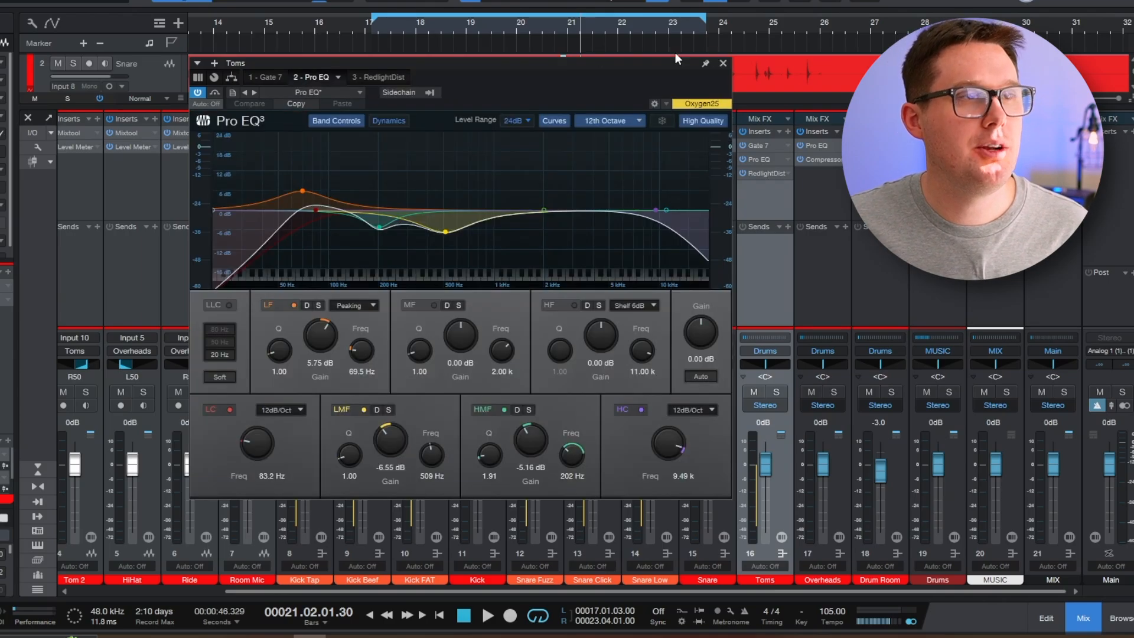
{"action": "left_click", "coordinate": [725, 64]}
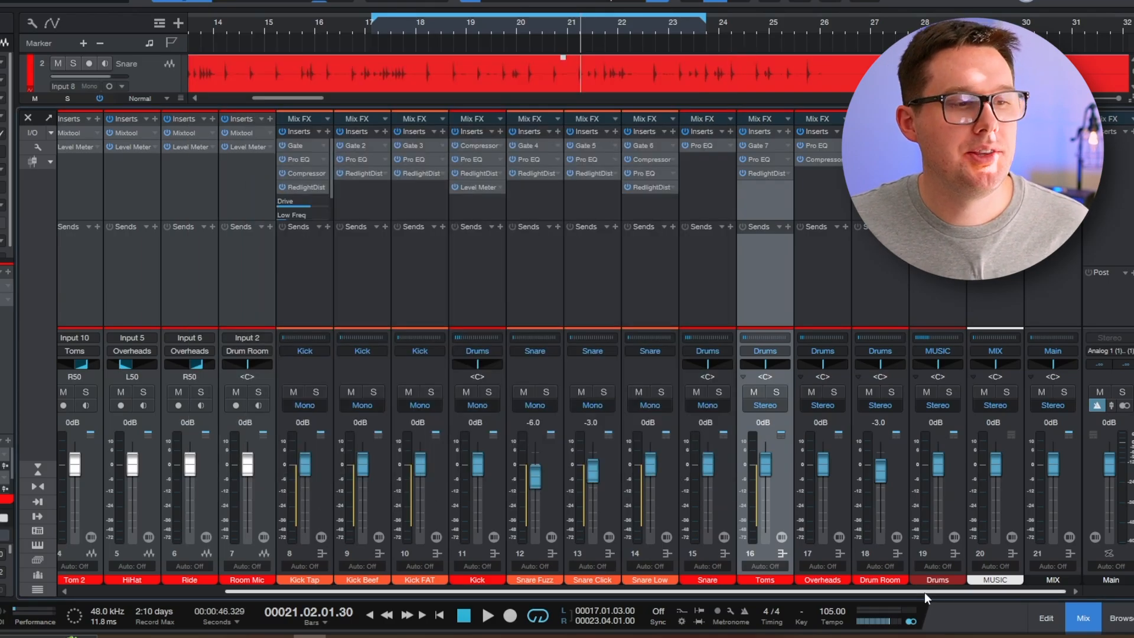
Review the Pro EQ and Compressor settings on the Overheads bus and close the plug-in window
{"action": "left_click", "coordinate": [812, 253]}
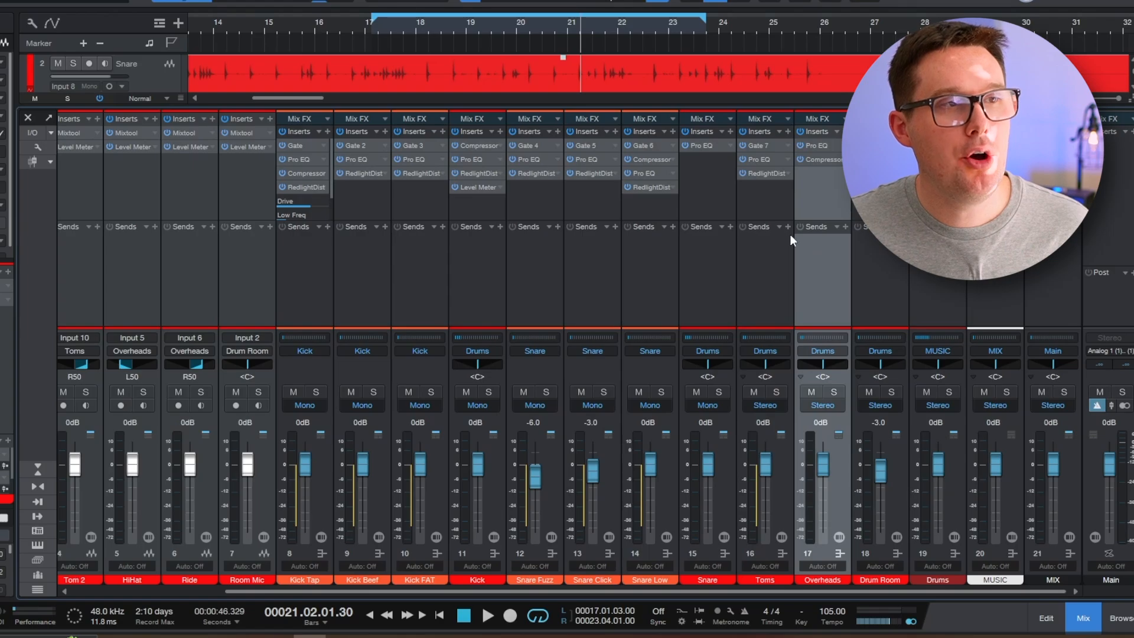
{"action": "double_click", "coordinate": [819, 144]}
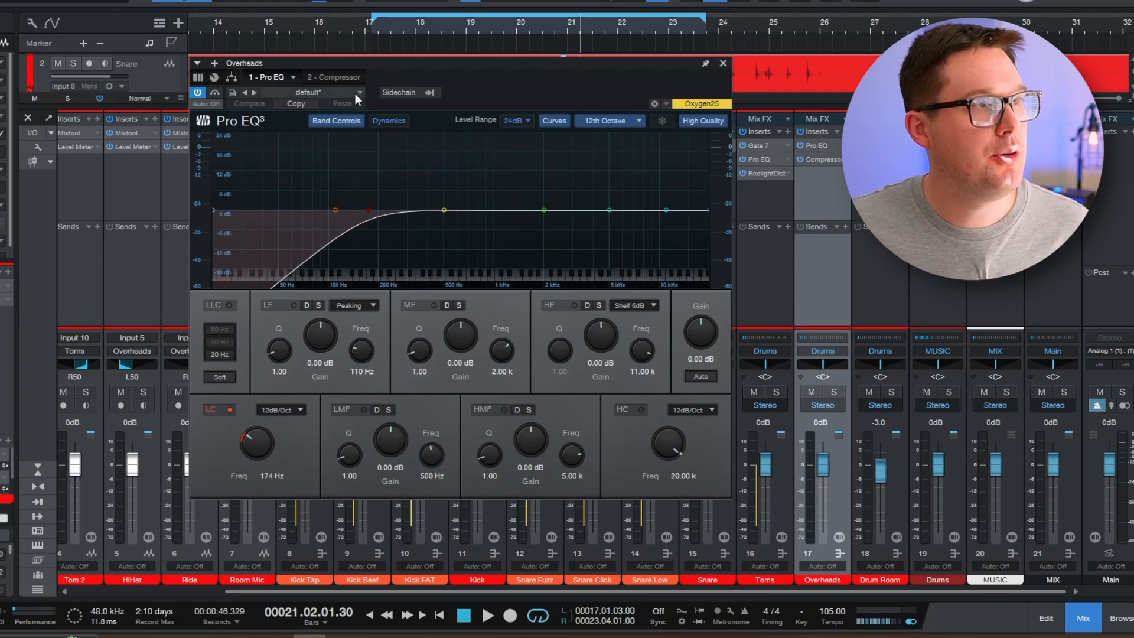
{"action": "left_click", "coordinate": [334, 77]}
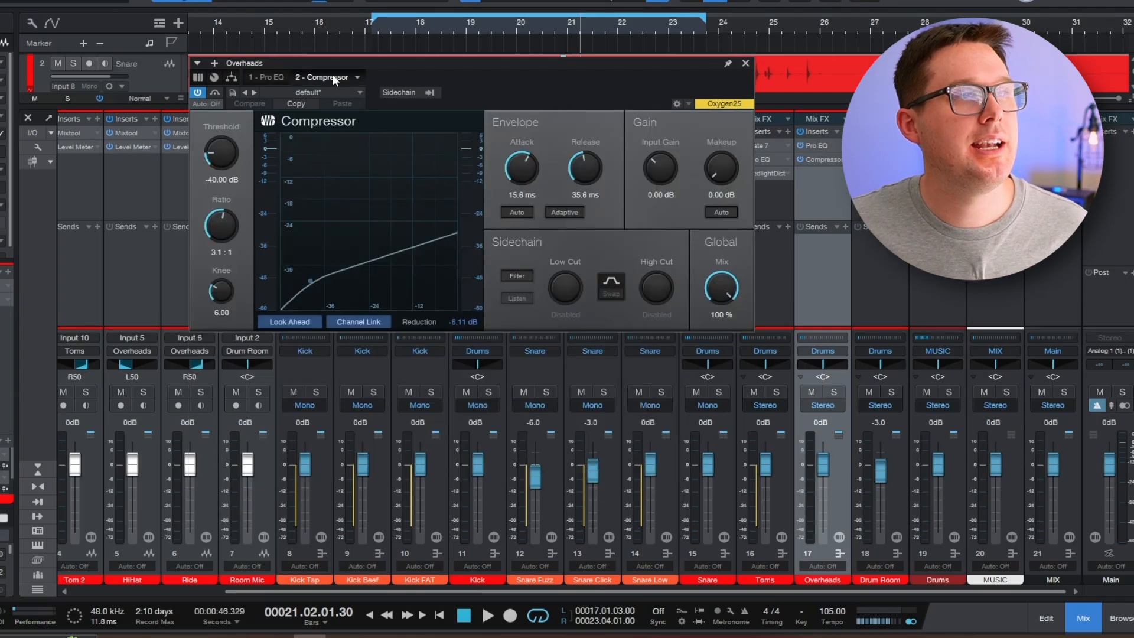
{"action": "left_click", "coordinate": [746, 64]}
Solo the Toms bus, hide the mixer to show the drum tracks, and play from bar 20
{"action": "left_click", "coordinate": [775, 260]}
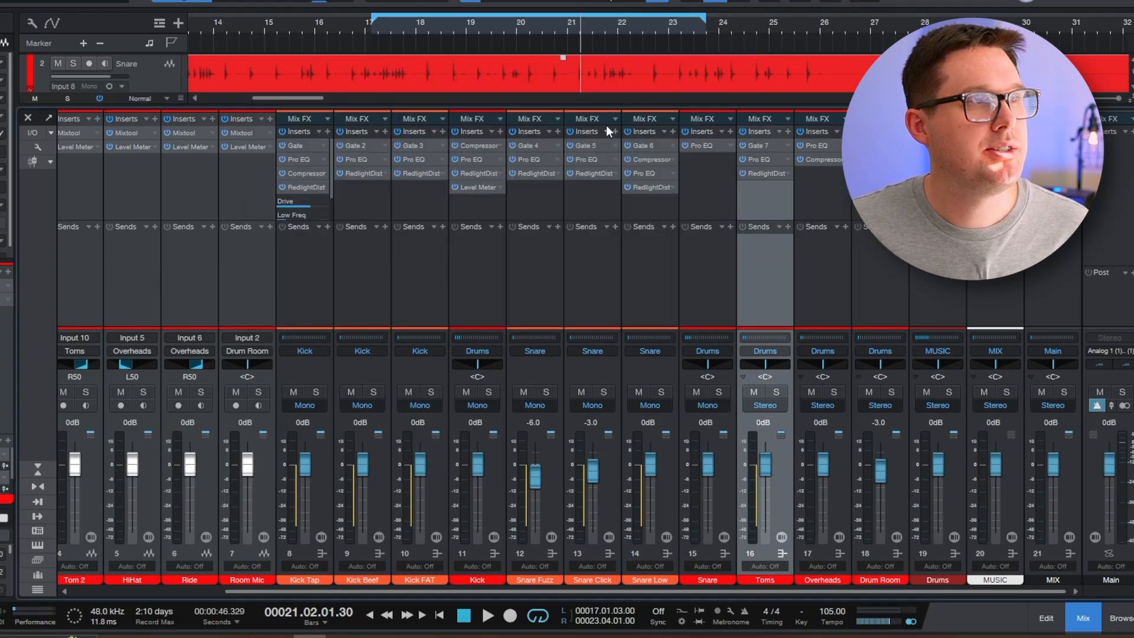
{"action": "key", "text": "s"}
{"action": "scroll", "coordinate": [549, 87], "scroll_direction": "down", "scroll_amount": 3}
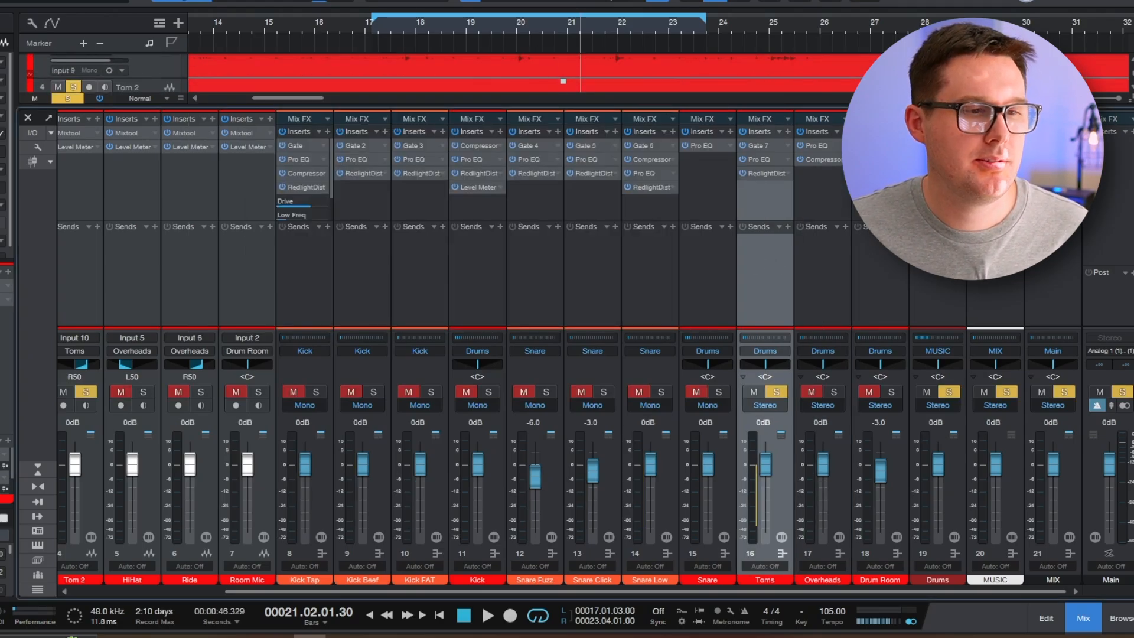
{"action": "left_click", "coordinate": [1084, 617]}
{"action": "left_click", "coordinate": [521, 19]}
{"action": "key", "text": "space"}
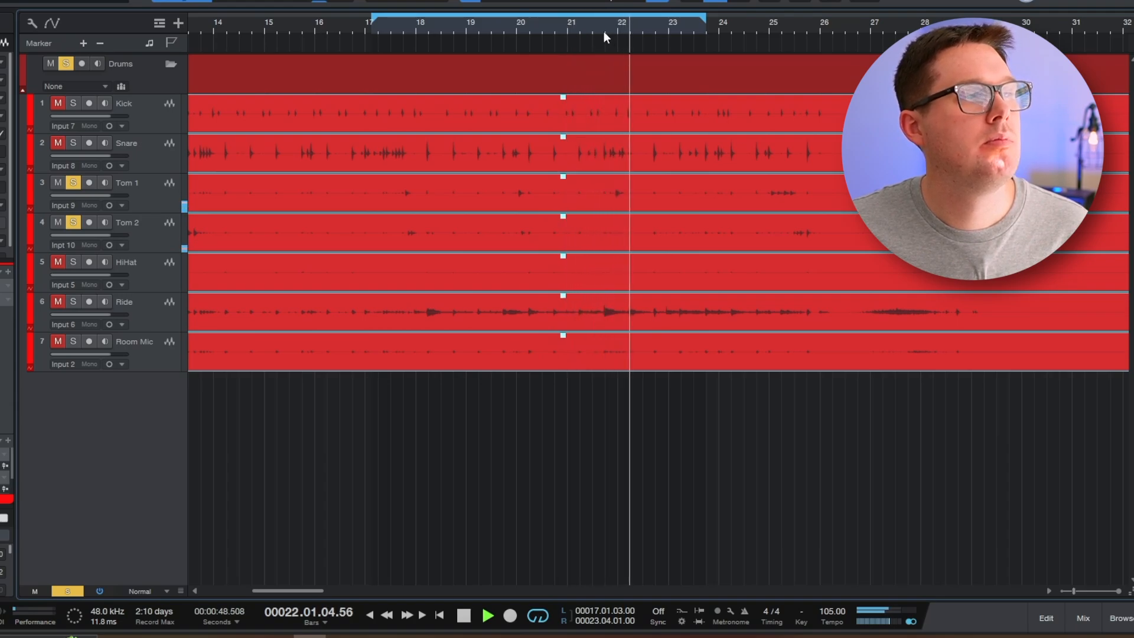
Stop and replay the soloed toms from beat 4 of bar 17
{"action": "key", "text": "space"}
{"action": "left_click", "coordinate": [403, 25]}
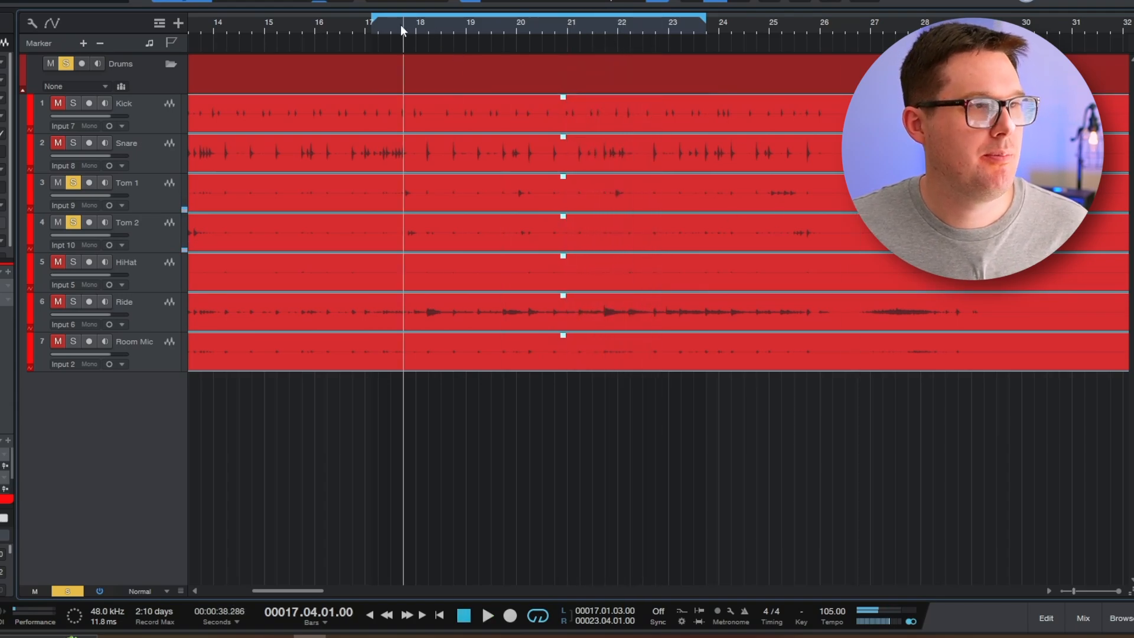
{"action": "key", "text": "space"}
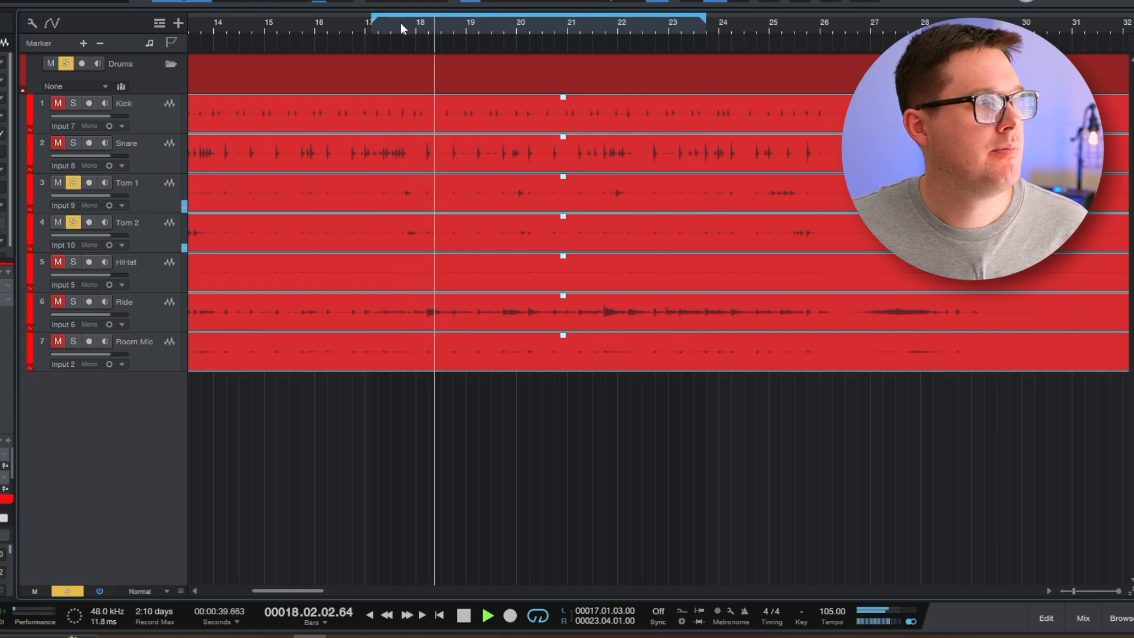
Audition Tom 2 without Tom 1 from near bar 17, stop playback, and restore the solo on Tom 1
{"action": "left_click", "coordinate": [178, 184]}
{"action": "left_click", "coordinate": [392, 32]}
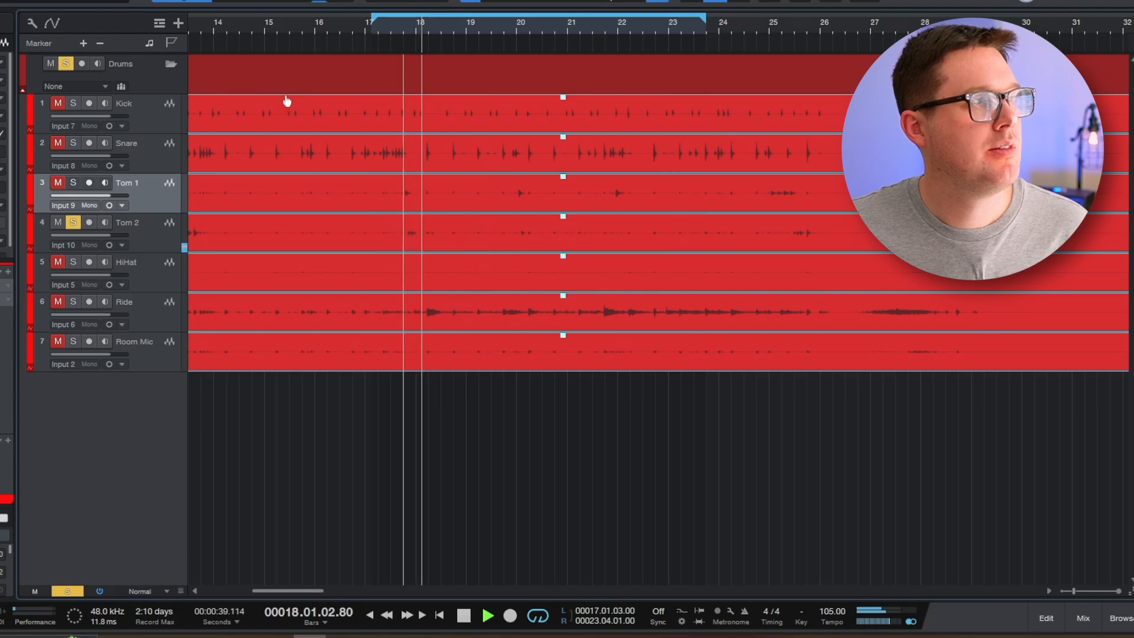
{"action": "key", "text": "space"}
{"action": "key", "text": "s"}
{"action": "left_click", "coordinate": [149, 229]}
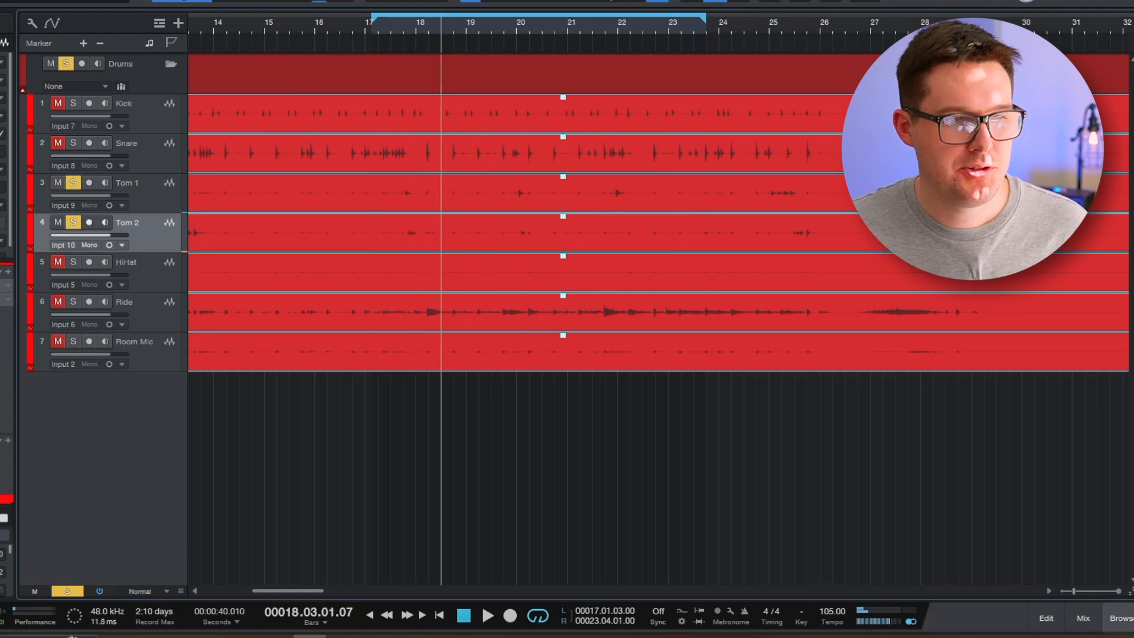
Bring the mixer back, clear the solo on the Toms bus, and solo the Overheads bus instead
{"action": "key", "text": "F3"}
{"action": "left_click_drag", "start_coordinate": [734, 591], "coordinate": [964, 594]}
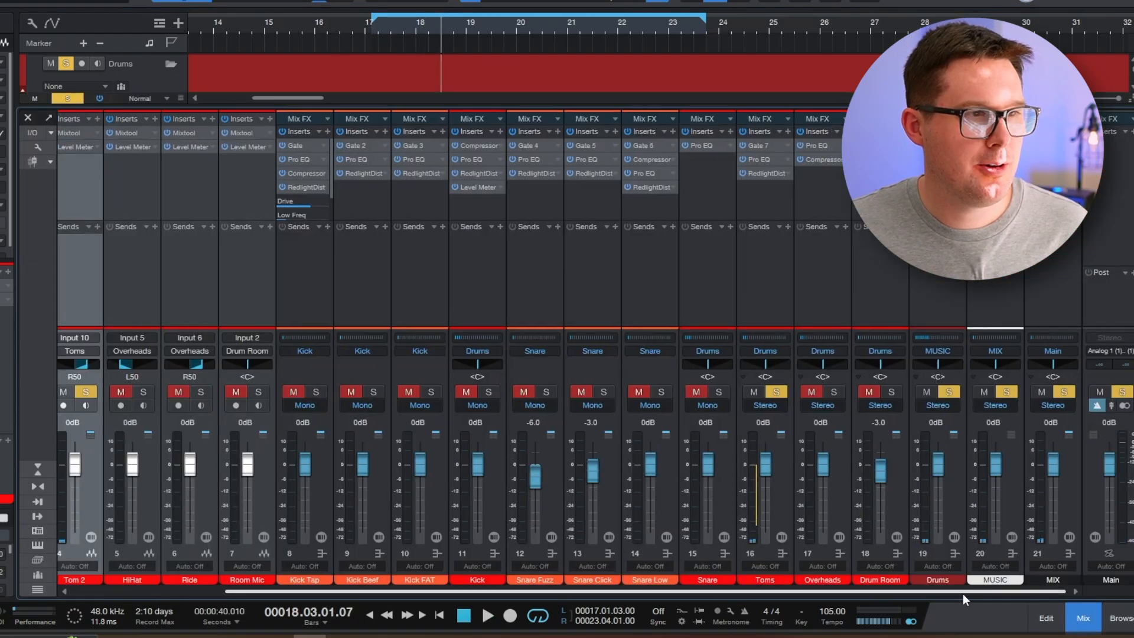
{"action": "left_click", "coordinate": [763, 266]}
{"action": "key", "text": "s"}
{"action": "left_click", "coordinate": [848, 283]}
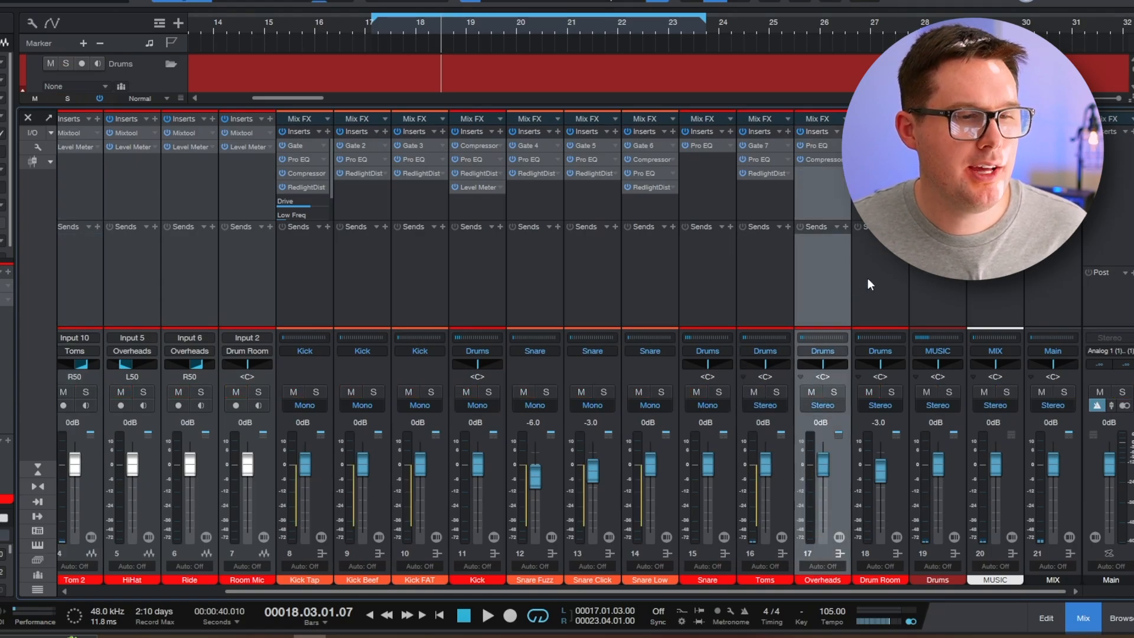
{"action": "key", "text": "s"}
Play the soloed overheads from beat 2 of bar 17, stop, and clear the Overheads solo
{"action": "left_click", "coordinate": [1091, 614]}
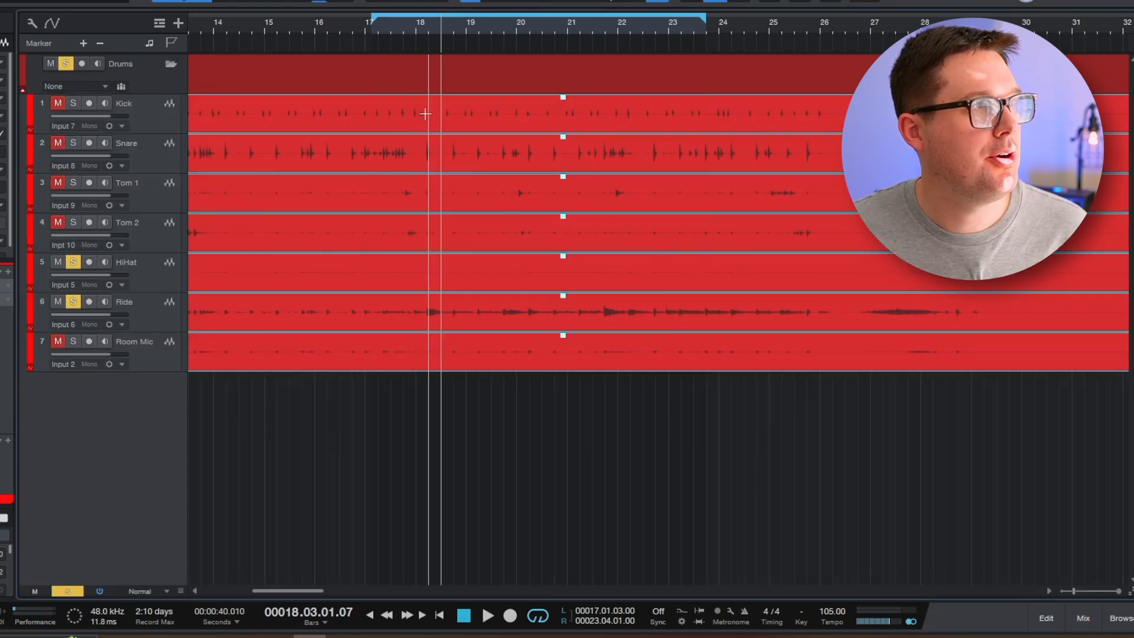
{"action": "left_click", "coordinate": [381, 26]}
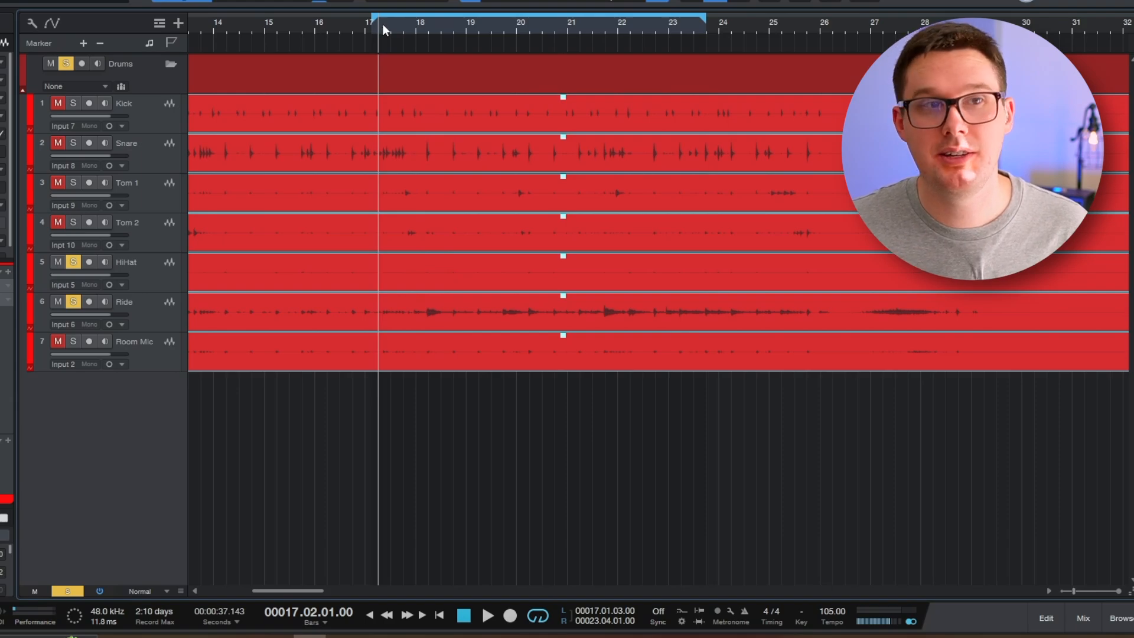
{"action": "key", "text": "space"}
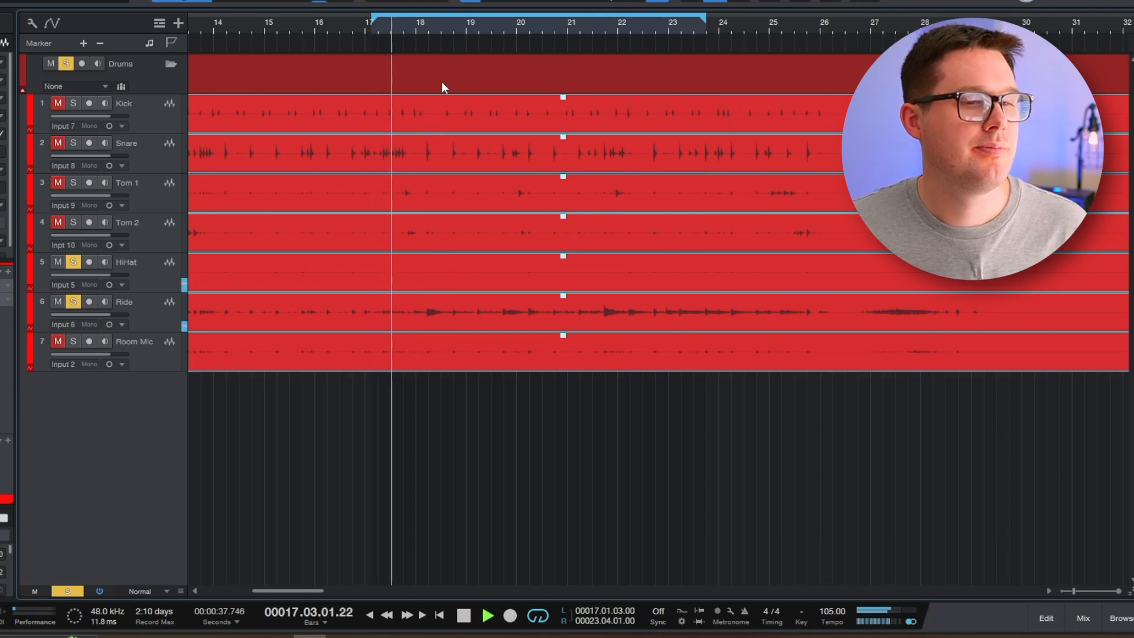
{"action": "left_click", "coordinate": [1083, 618]}
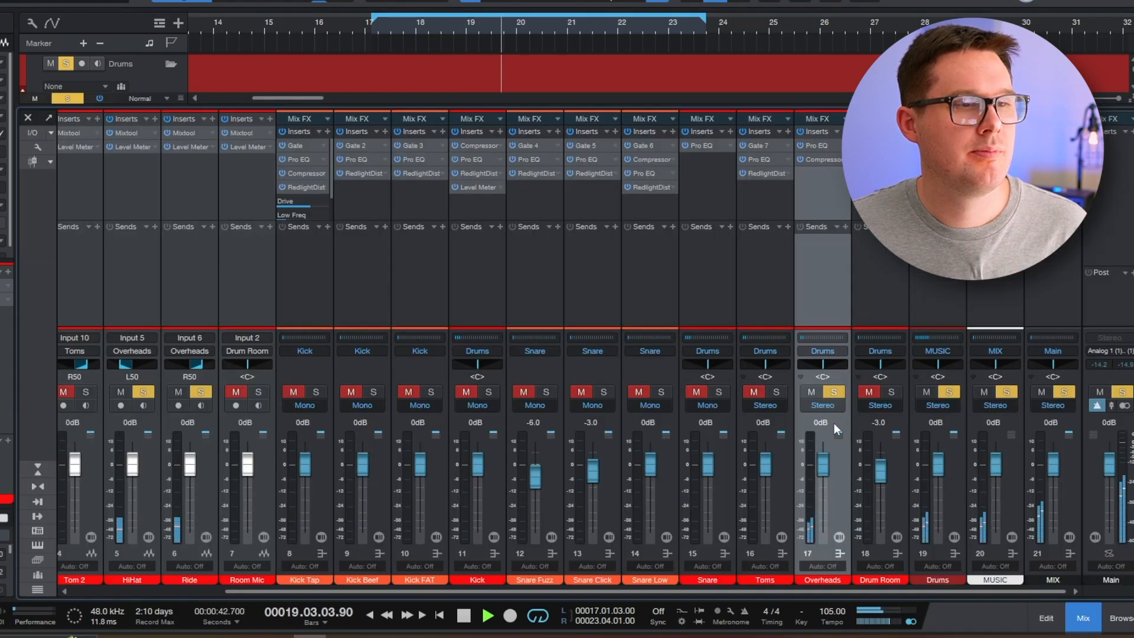
{"action": "key", "text": "space"}
{"action": "key", "text": "s"}
Review the Compressor, Pro EQ and RedlightDist settings on the Drum Room bus and close the plug-in window
{"action": "left_click", "coordinate": [856, 276]}
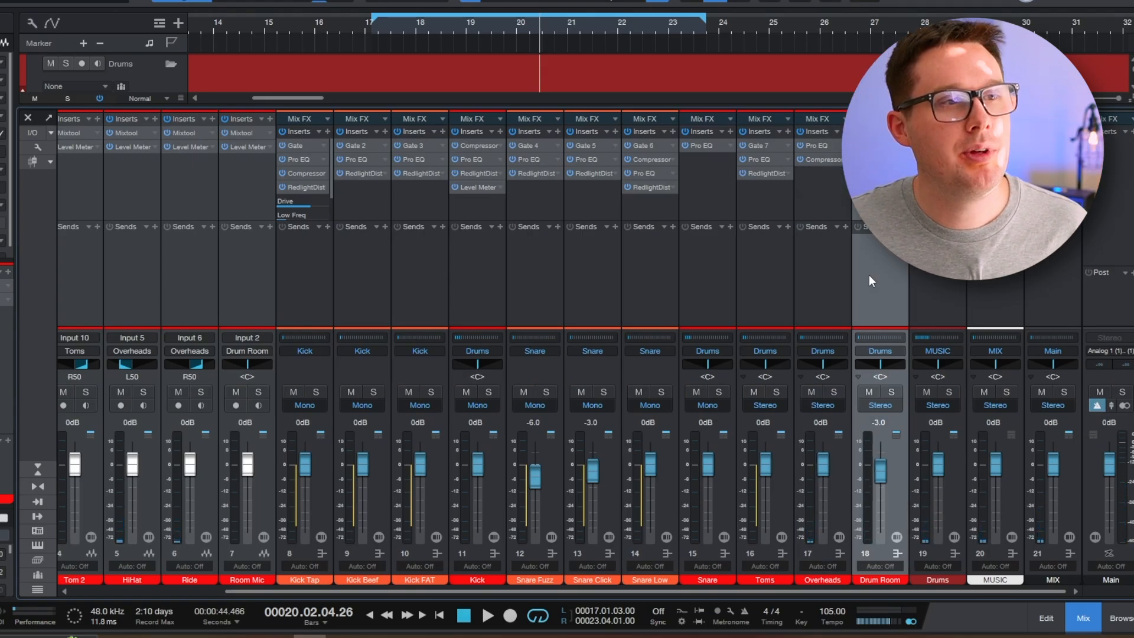
{"action": "double_click", "coordinate": [880, 146]}
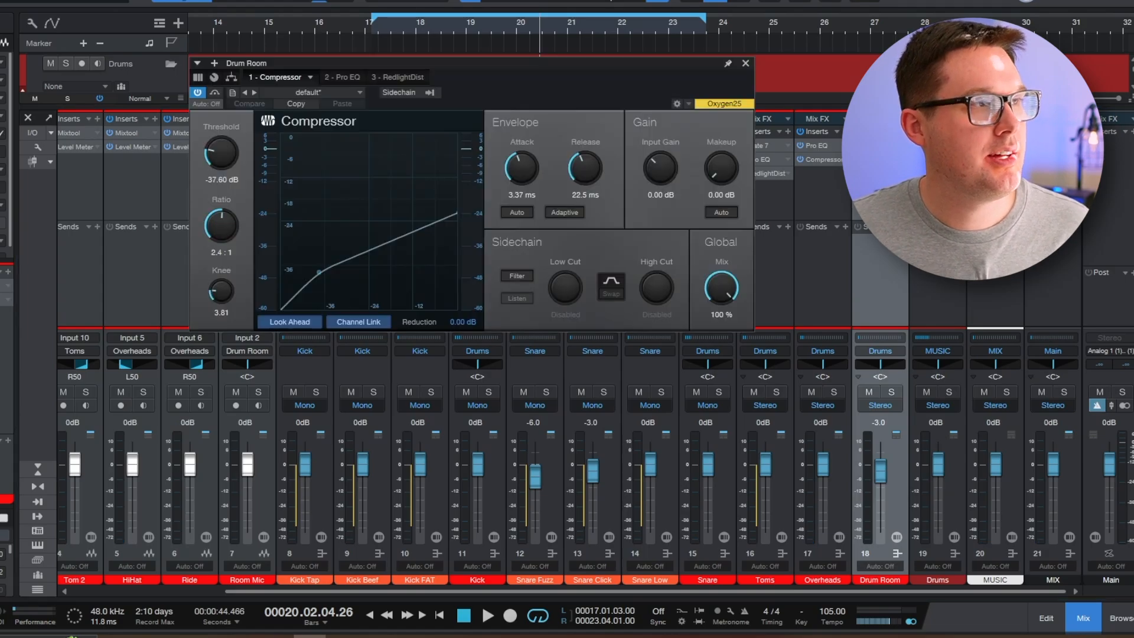
{"action": "left_click", "coordinate": [340, 77]}
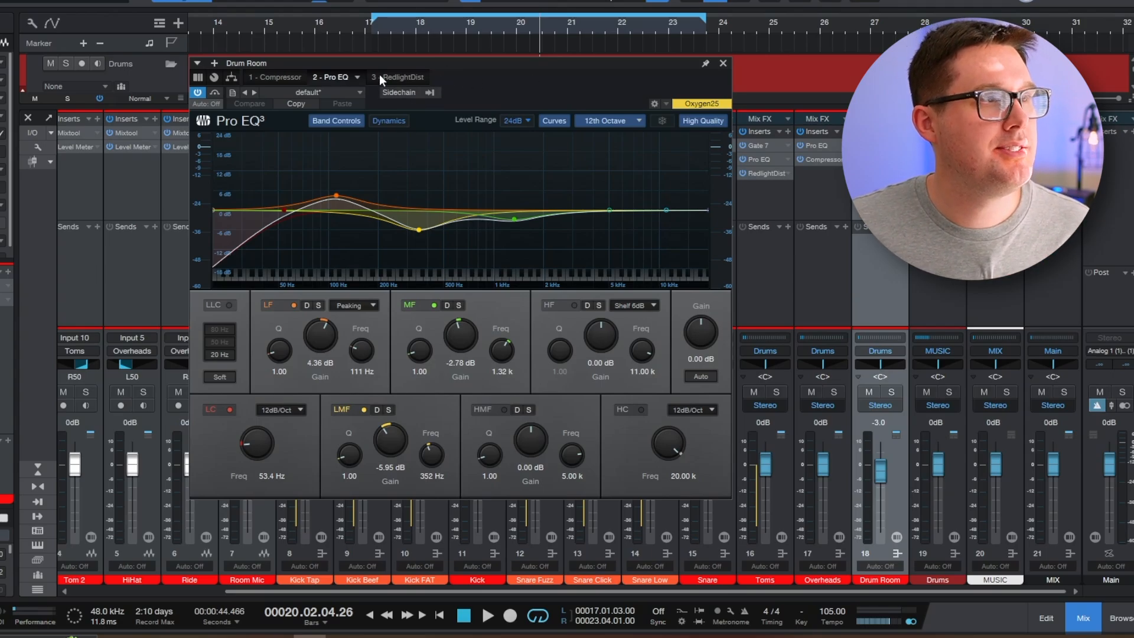
{"action": "left_click", "coordinate": [397, 77]}
{"action": "left_click", "coordinate": [478, 64]}
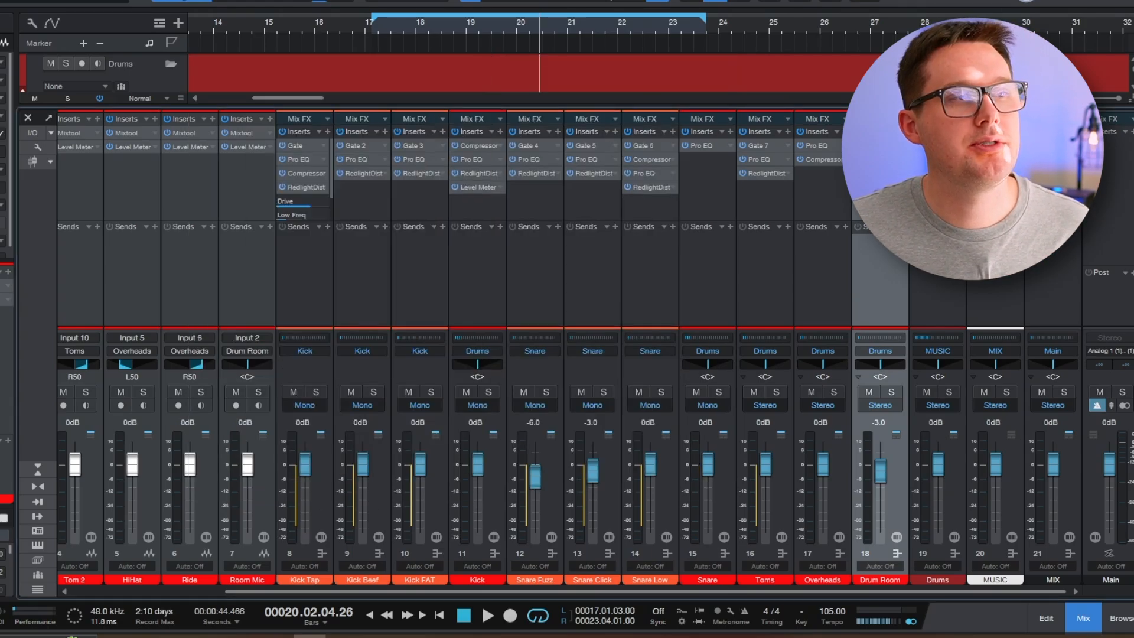
Solo the Drum Room bus and play it from beat 3 of bar 17 with its inserts bypassed
{"action": "left_click", "coordinate": [388, 22]}
{"action": "key", "text": "s"}
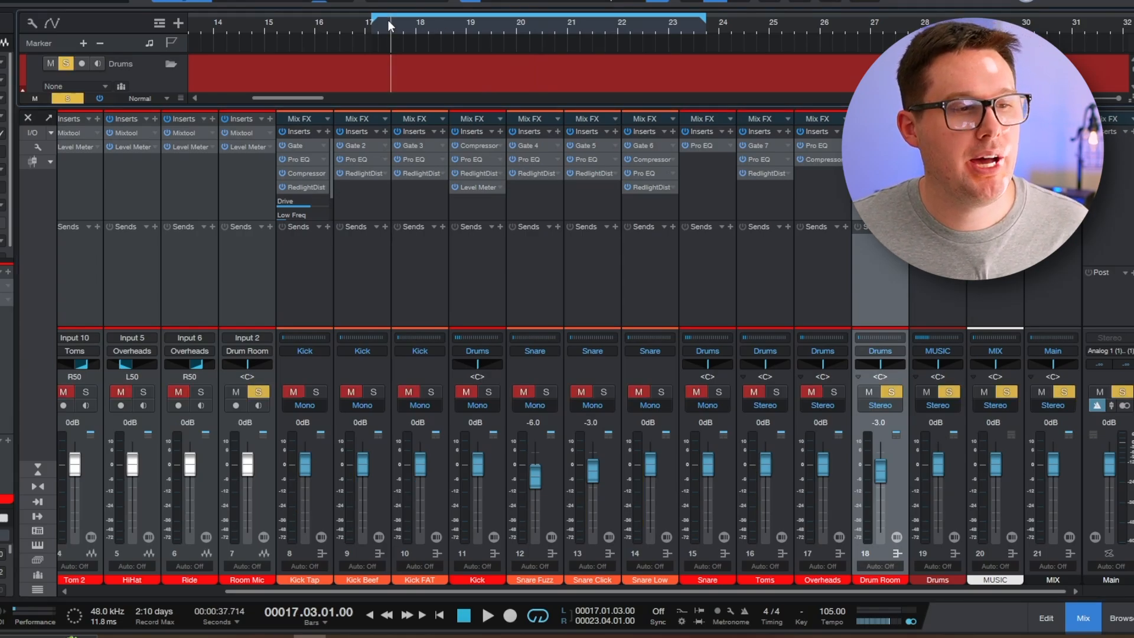
{"action": "key", "text": "space"}
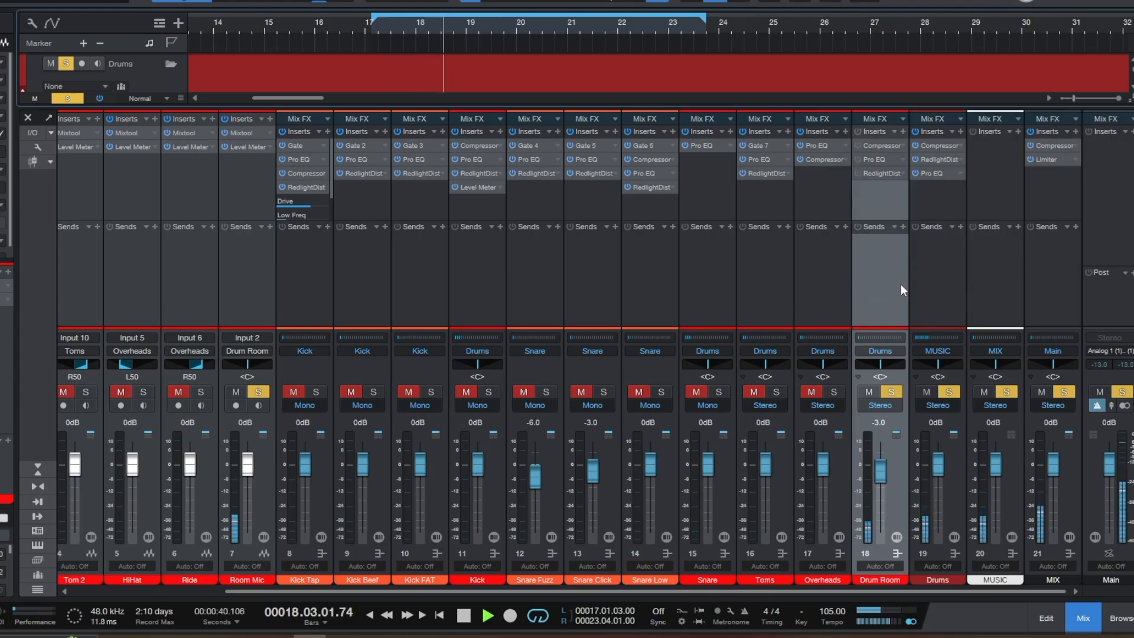
Re-enable all inserts on the Drum Room bus and replay it from beat 3 of bar 17
{"action": "key", "text": "space"}
{"action": "left_click", "coordinate": [856, 132]}
{"action": "left_click", "coordinate": [396, 24]}
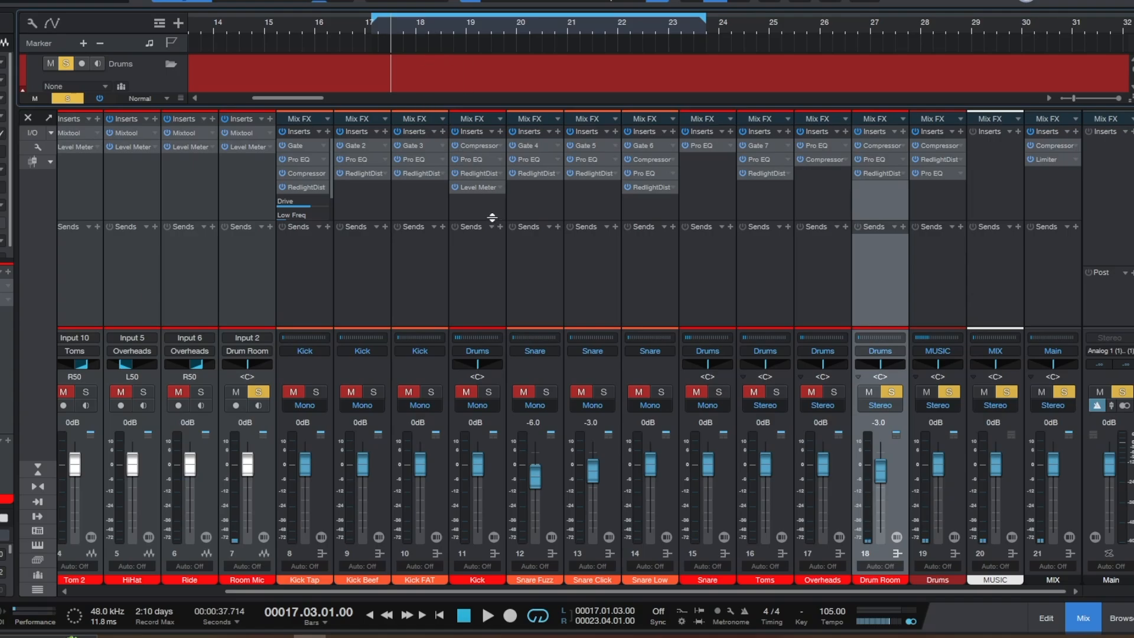
{"action": "key", "text": "space"}
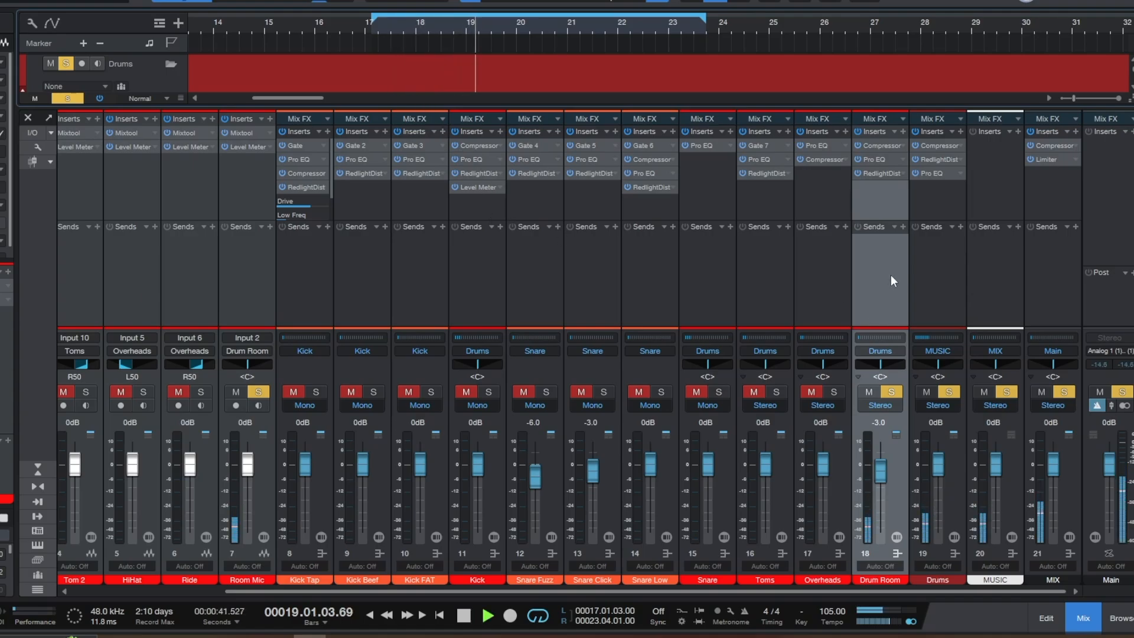
{"action": "key", "text": "space"}
Review the Drums bus Compressor, RedlightDist with its distortion types, and Pro EQ settings, and close the plug-in window
{"action": "left_click", "coordinate": [923, 267]}
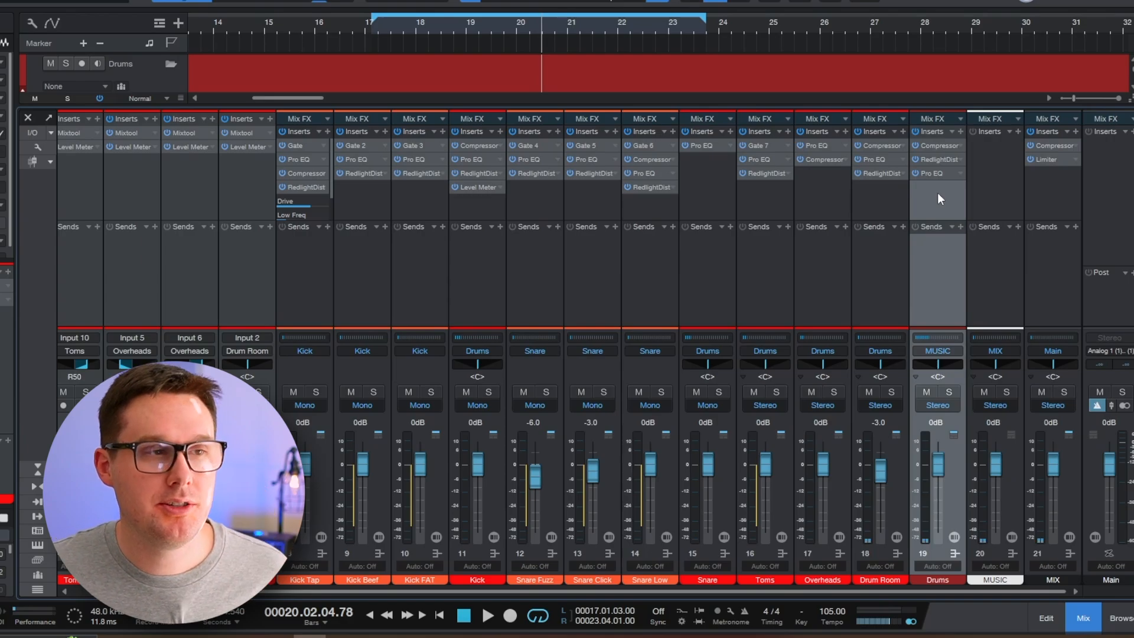
{"action": "left_click", "coordinate": [943, 147]}
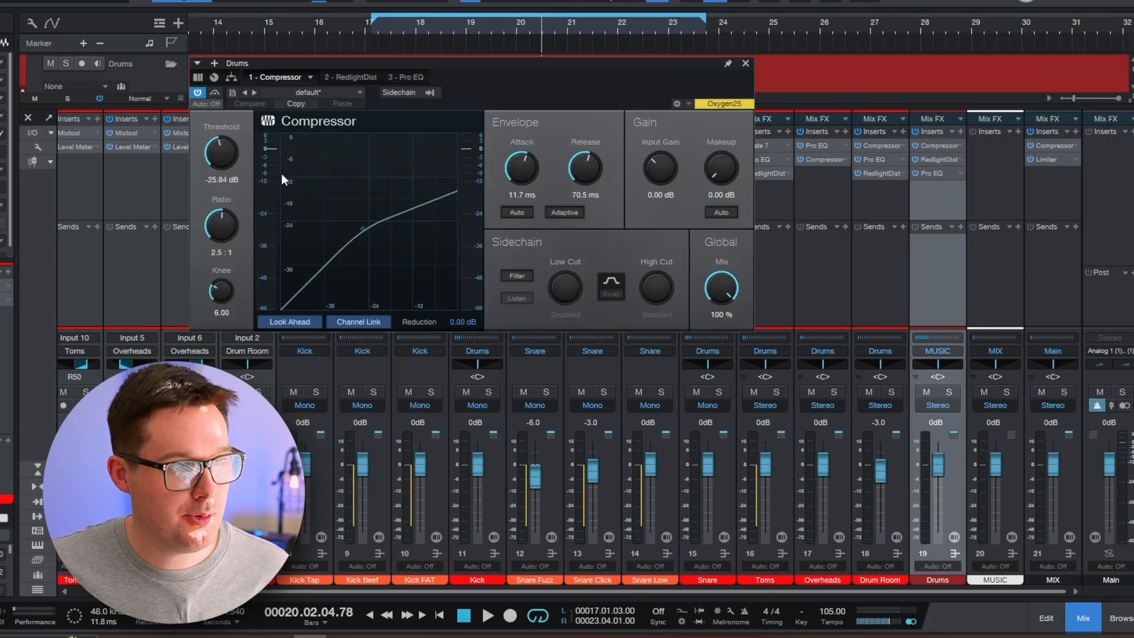
{"action": "left_click", "coordinate": [363, 78]}
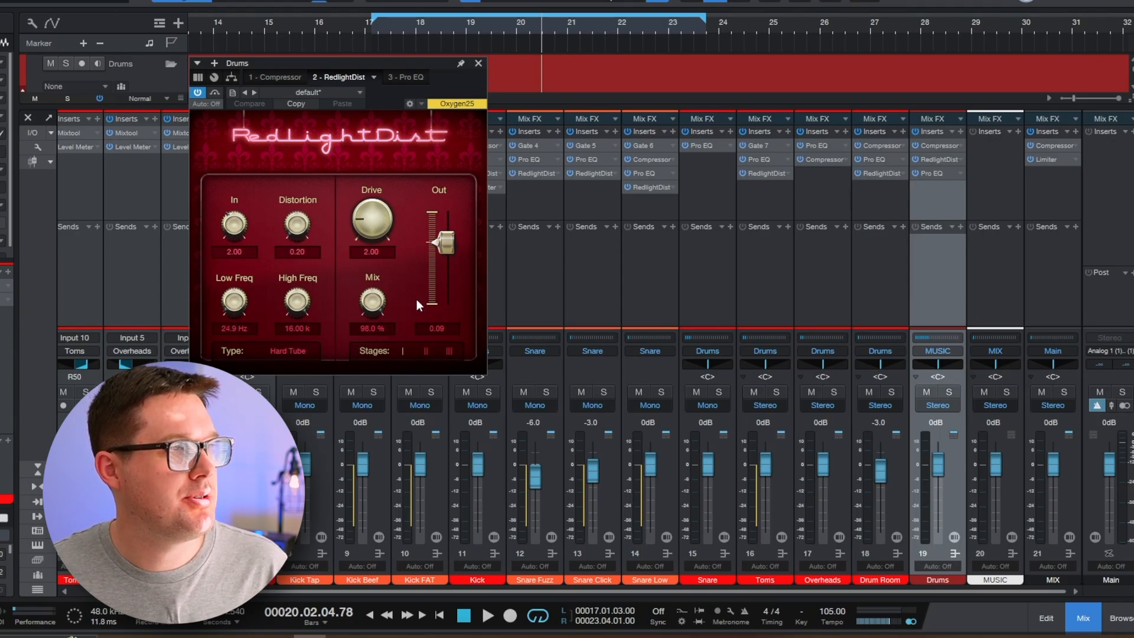
{"action": "left_click", "coordinate": [290, 357]}
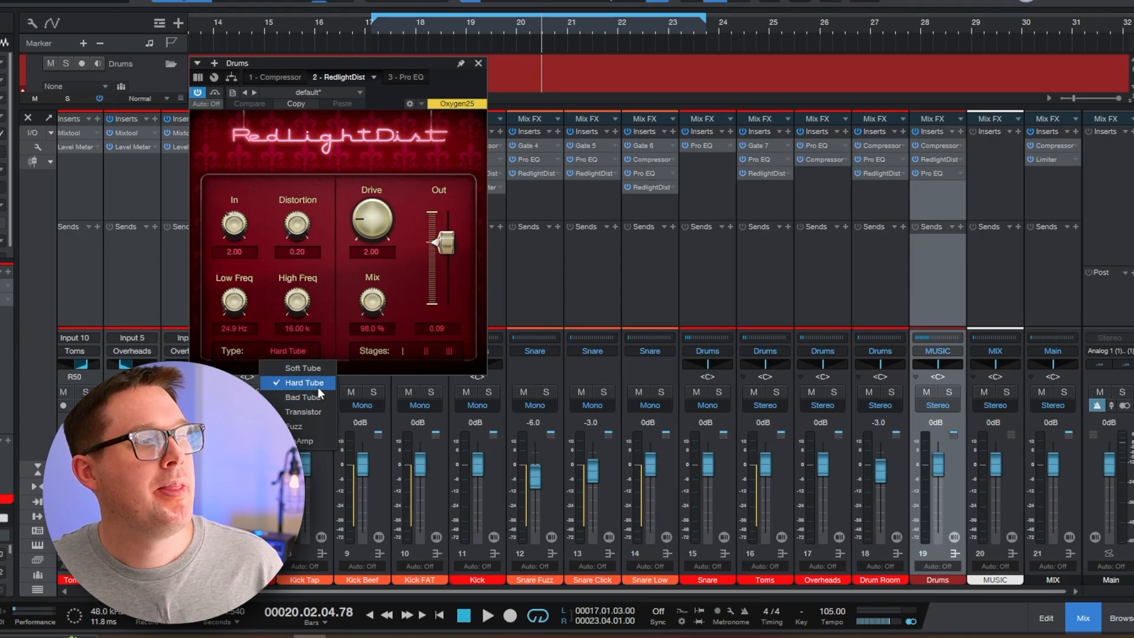
{"action": "left_click", "coordinate": [338, 330]}
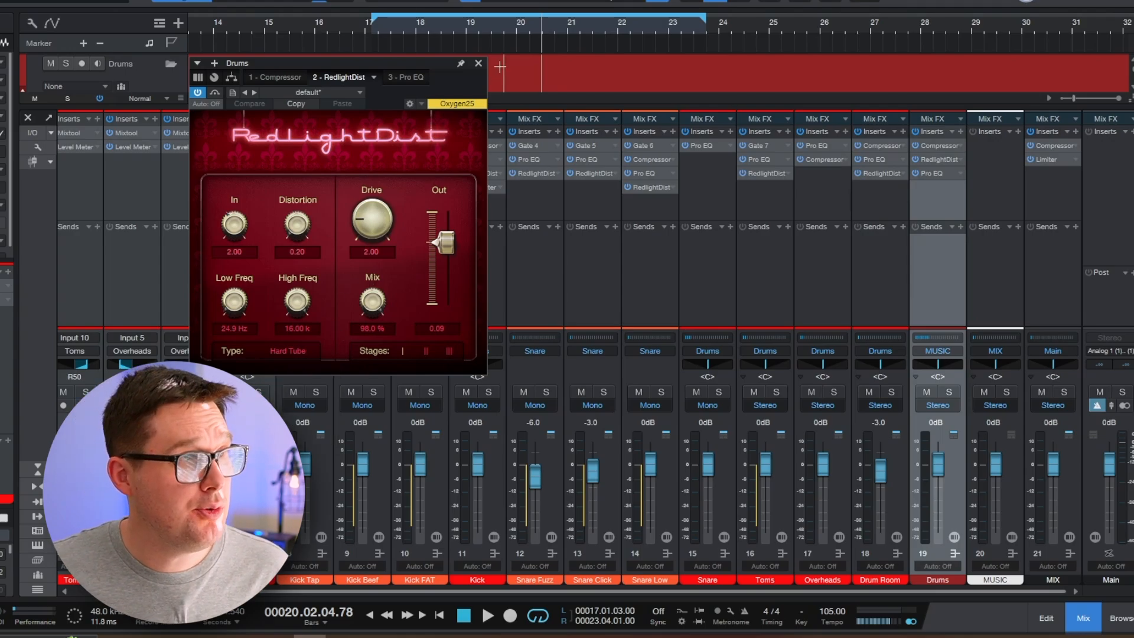
{"action": "left_click", "coordinate": [412, 77]}
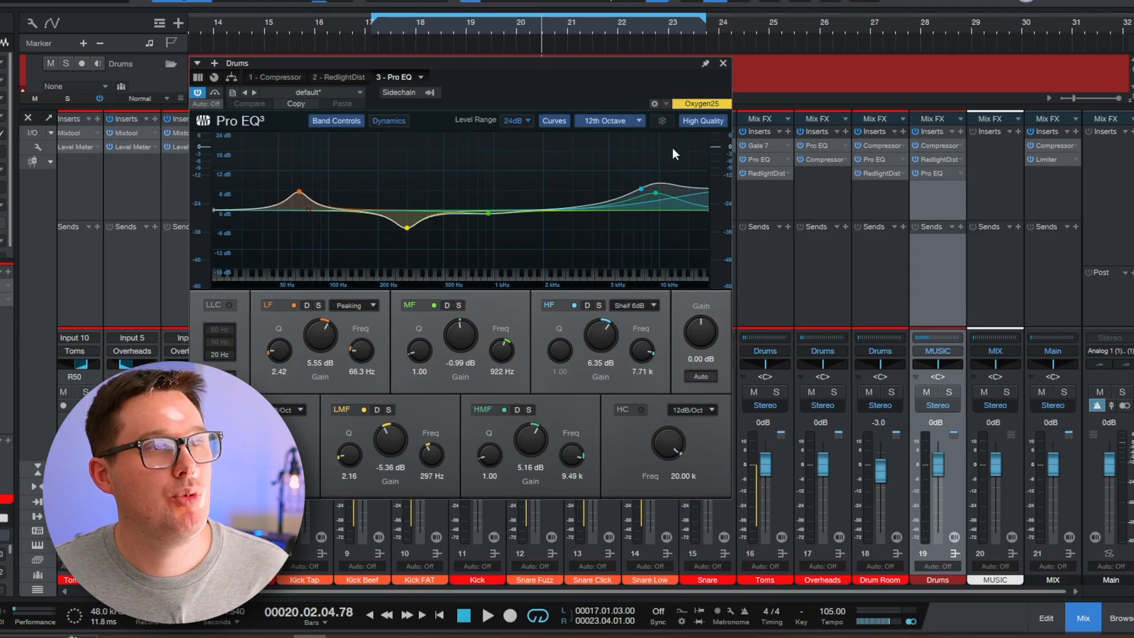
{"action": "left_click", "coordinate": [722, 63]}
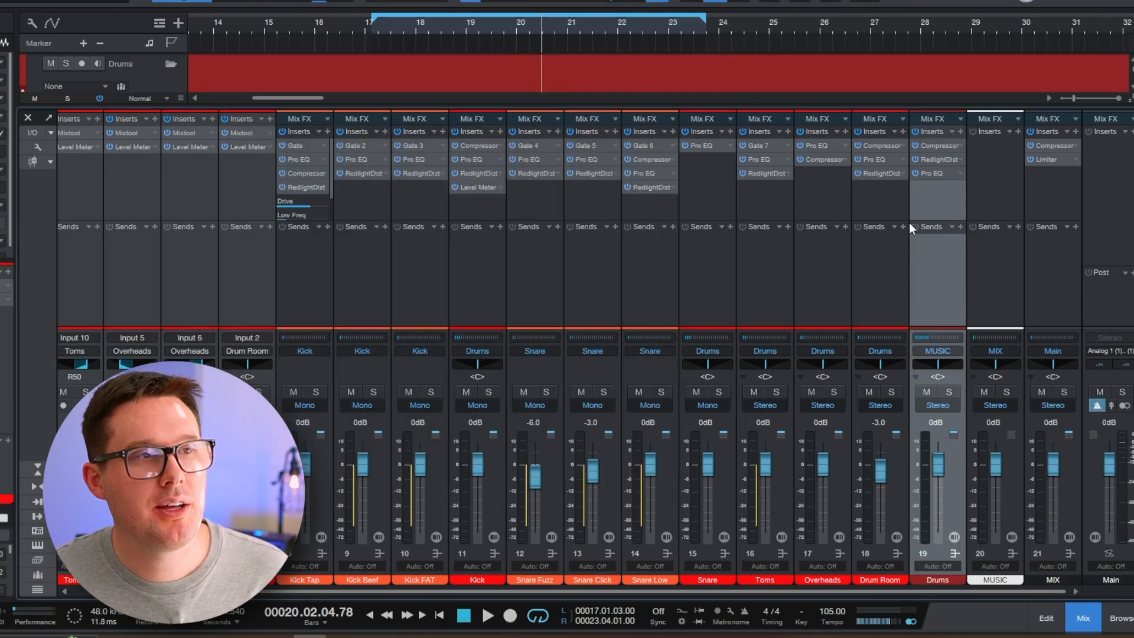
Solo the Drums bus and play it from beat 2 of bar 17 with all its inserts bypassed
{"action": "key", "text": "s"}
{"action": "left_click", "coordinate": [915, 132]}
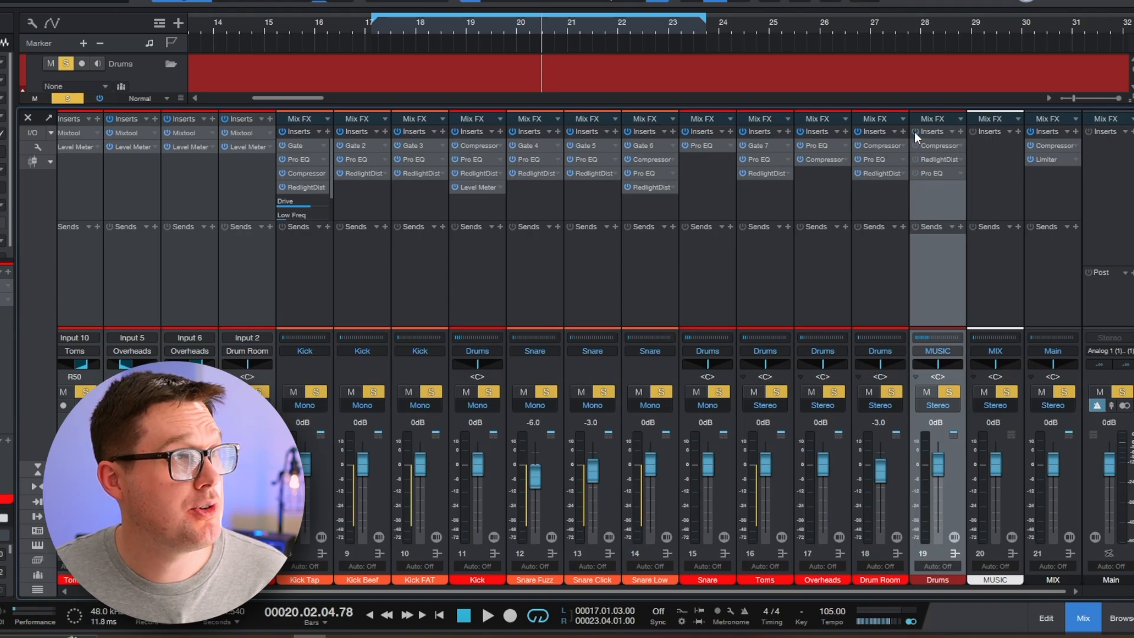
{"action": "left_click", "coordinate": [382, 24]}
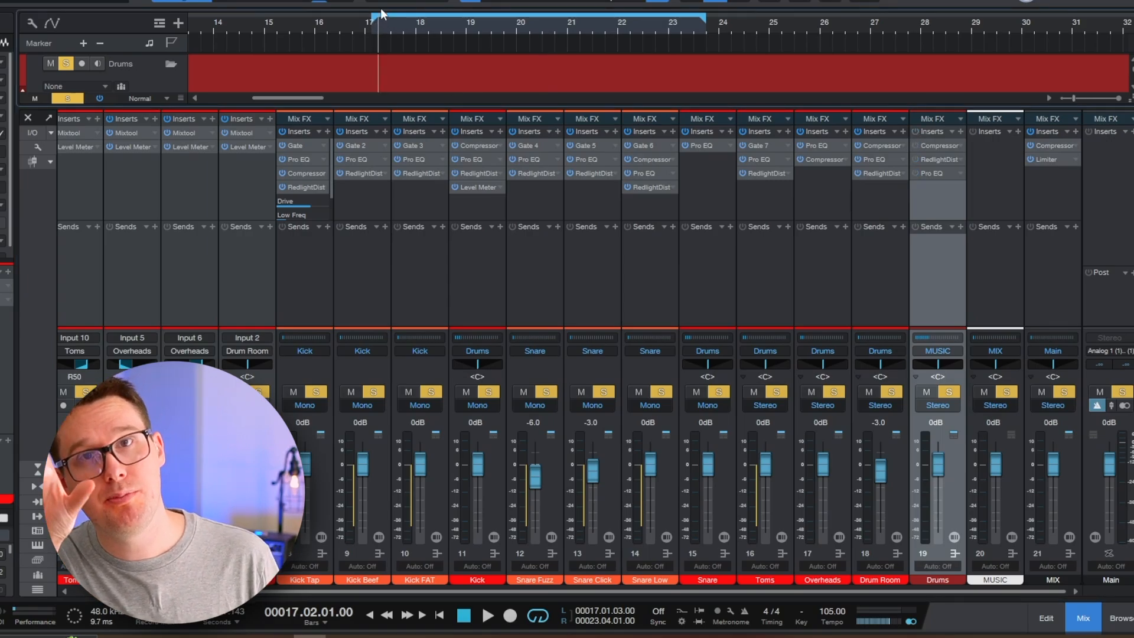
{"action": "key", "text": "space"}
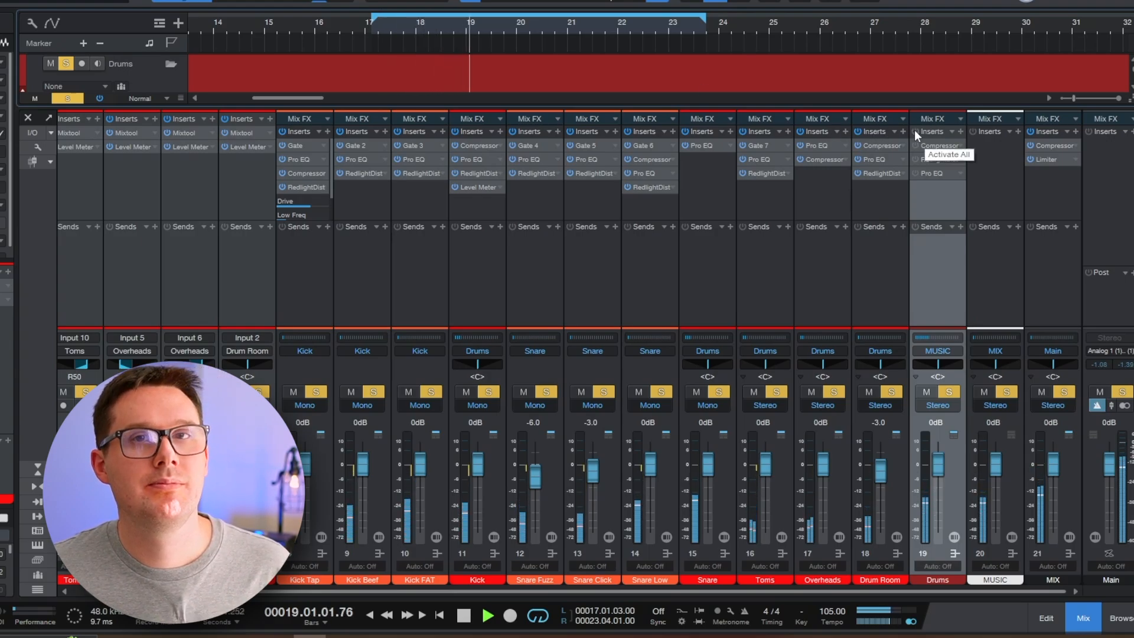
{"action": "key", "text": "space"}
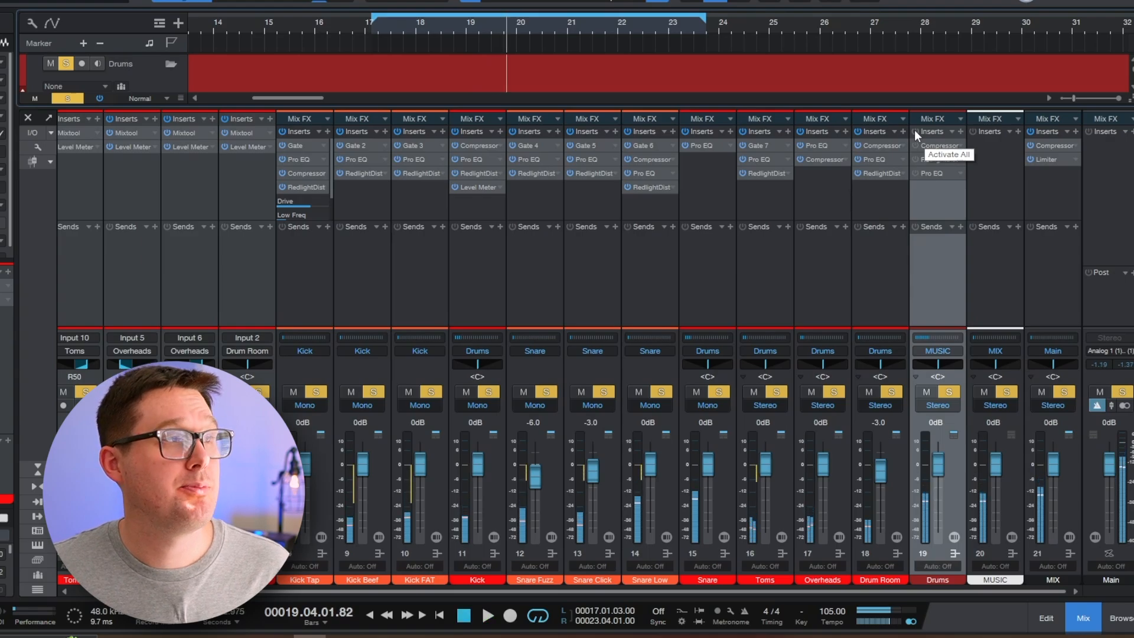
Re-enable all inserts on the Drums bus and replay it from beat 3 of bar 17
{"action": "left_click", "coordinate": [915, 130]}
{"action": "left_click", "coordinate": [396, 24]}
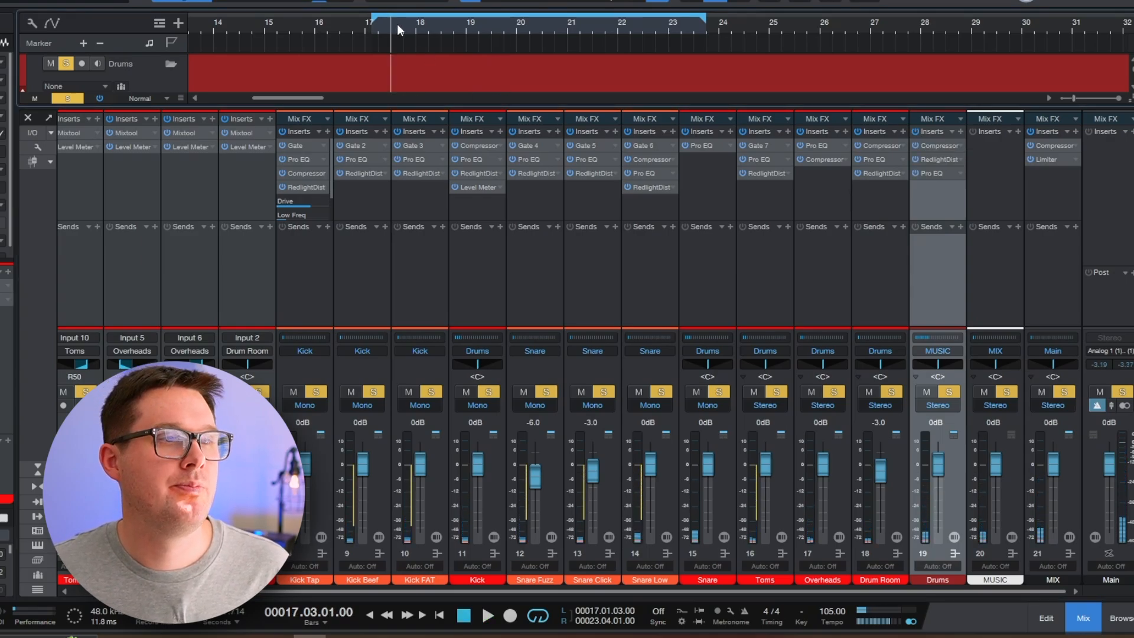
{"action": "key", "text": "space"}
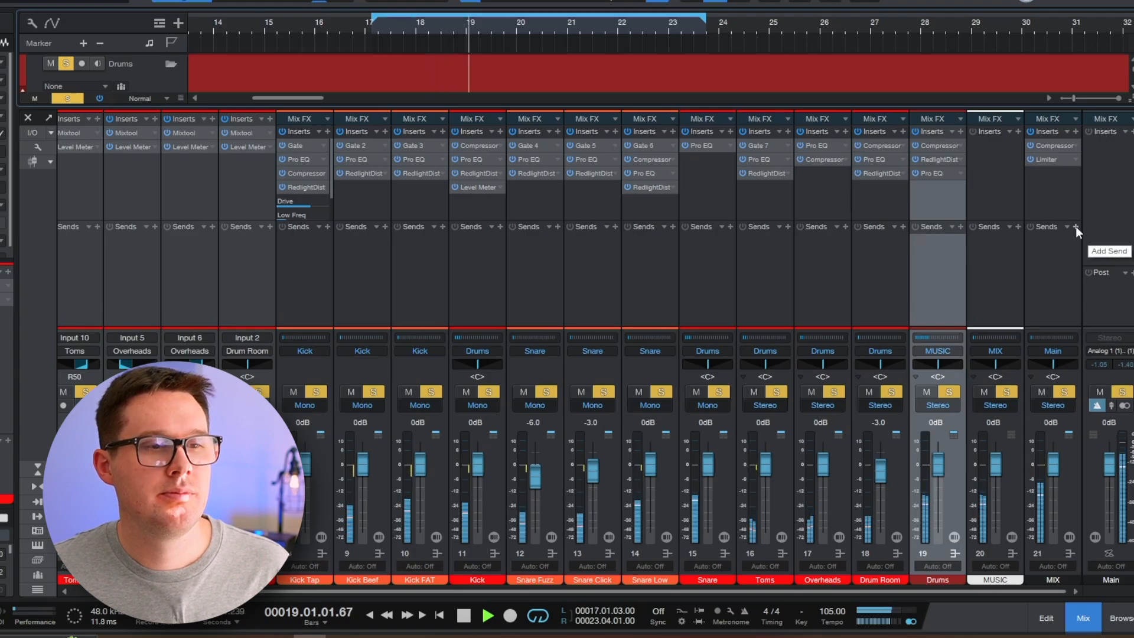
{"action": "key", "text": "space"}
Review the Compressor and Limiter settings on the MIX bus, moving the plug-in window clear of the neighbouring channels
{"action": "left_click", "coordinate": [1050, 193]}
{"action": "left_click", "coordinate": [1063, 143]}
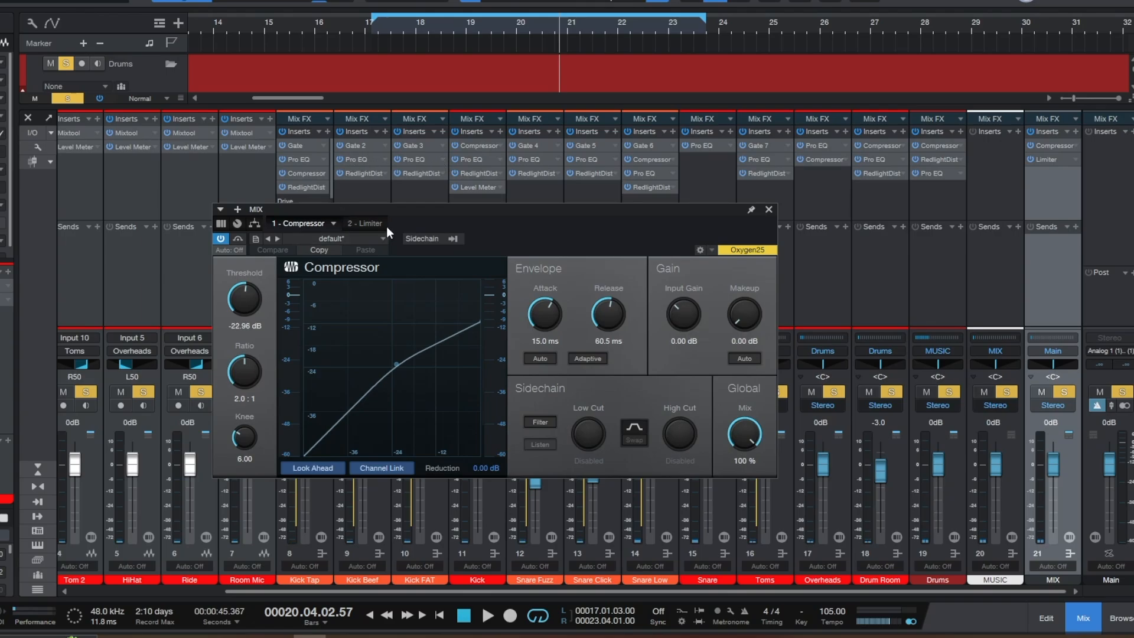
{"action": "left_click", "coordinate": [367, 224]}
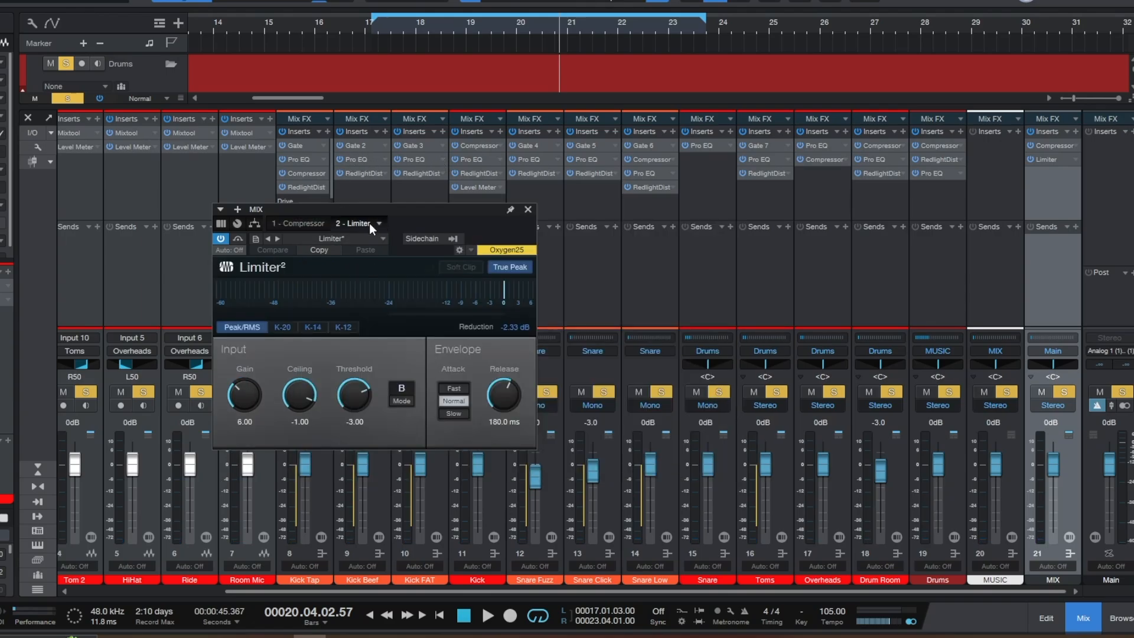
{"action": "left_click_drag", "start_coordinate": [392, 213], "coordinate": [527, 221]}
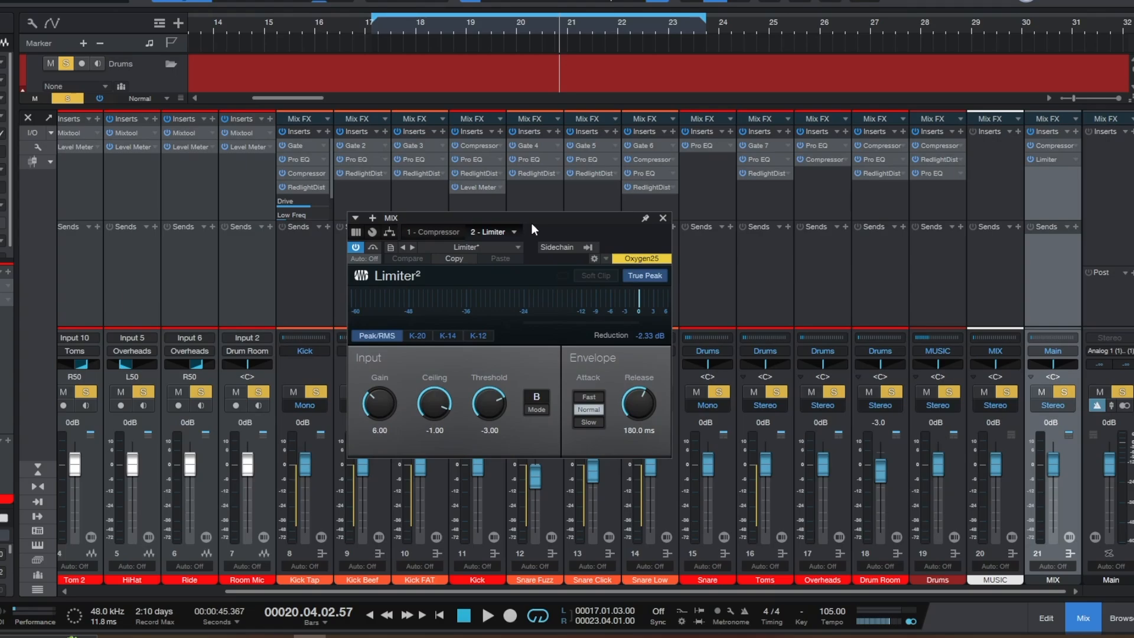